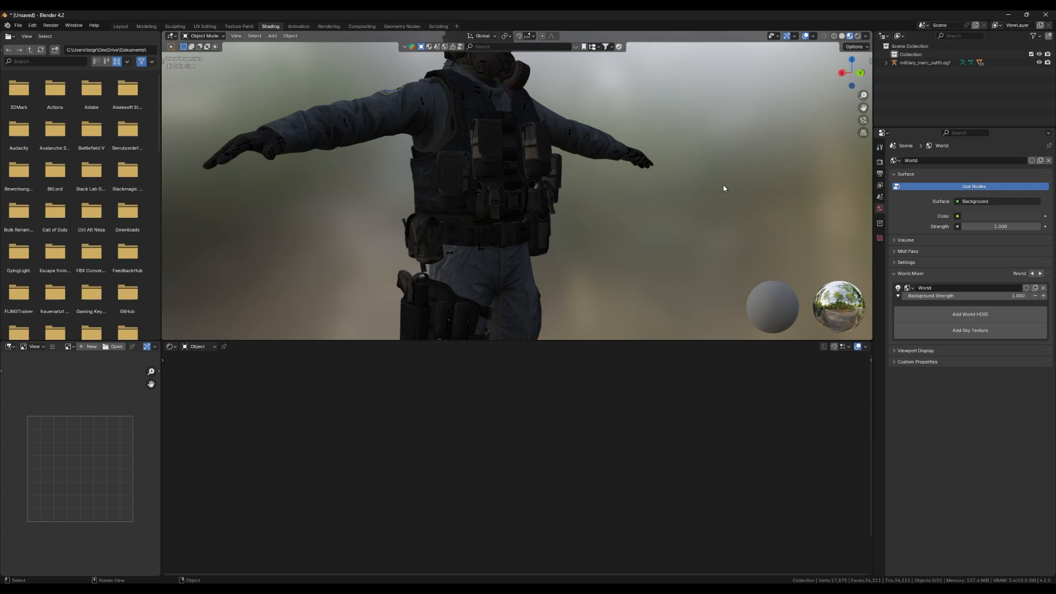
# Isolate the character's jacket and cargo pants, examine them from different angles, and return to the full outfit.
pyautogui.scroll(-6, 626, 165)
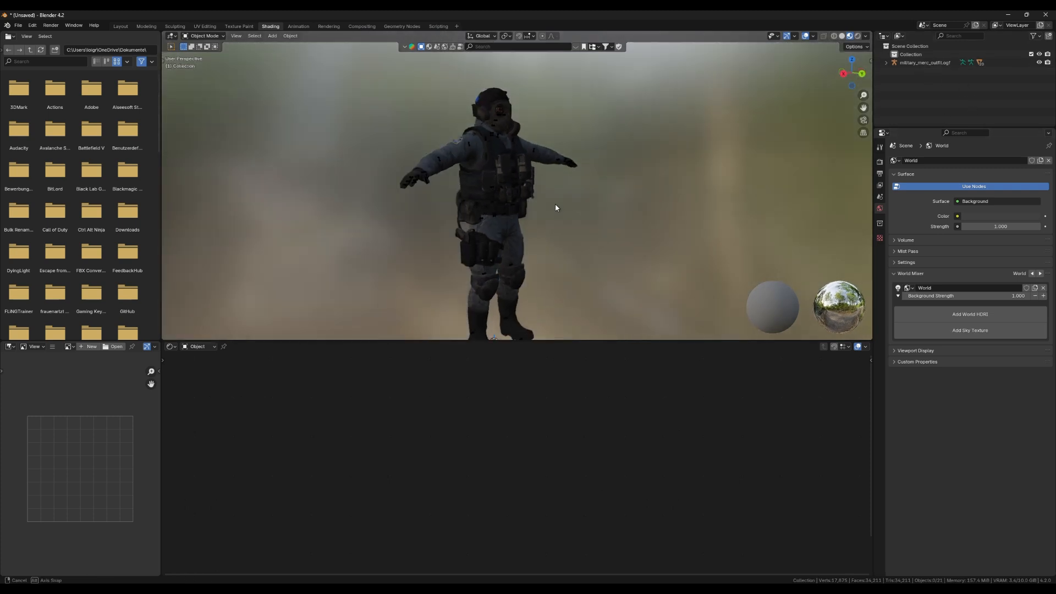
pyautogui.moveTo(556, 205); pyautogui.dragTo(533, 199)
pyautogui.scroll(1, 532, 198)
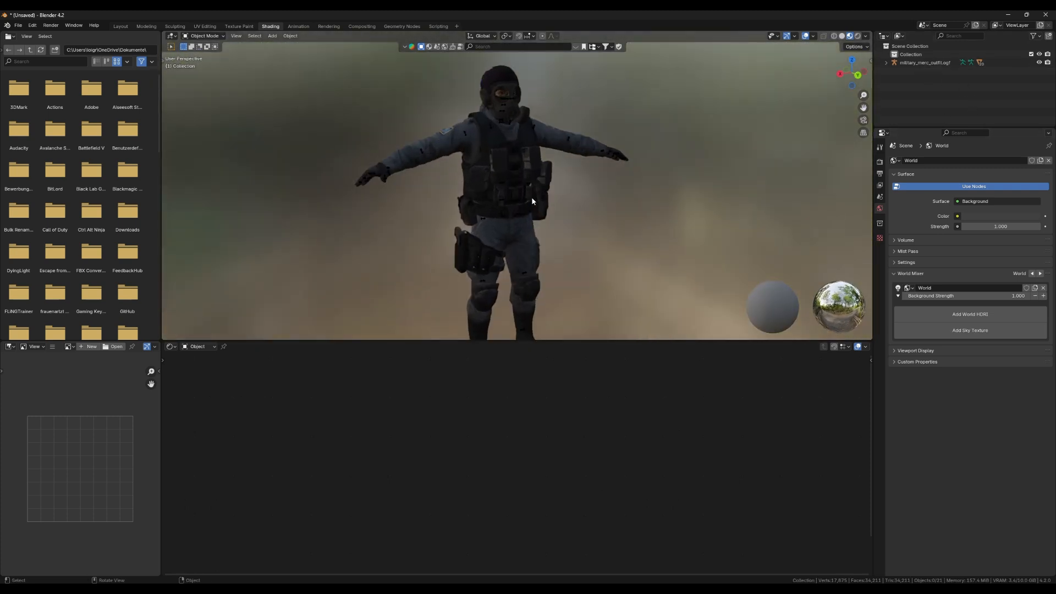
pyautogui.scroll(1, 532, 201)
pyautogui.click(427, 124)
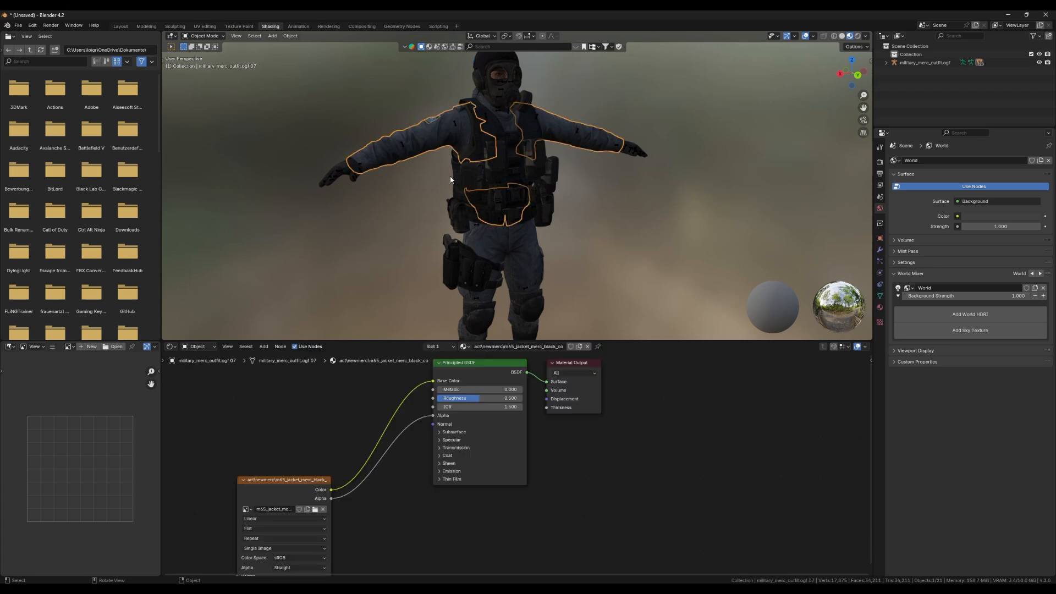
pyautogui.click(530, 248)
pyautogui.press('KP_Divide')
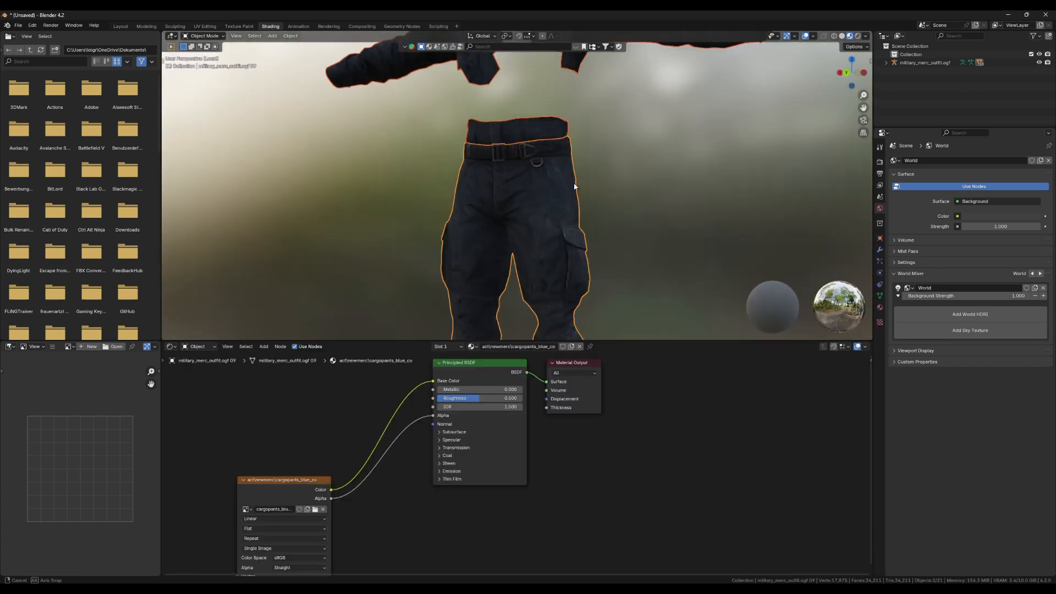
pyautogui.moveTo(575, 187); pyautogui.dragTo(644, 200)
pyautogui.click(616, 190)
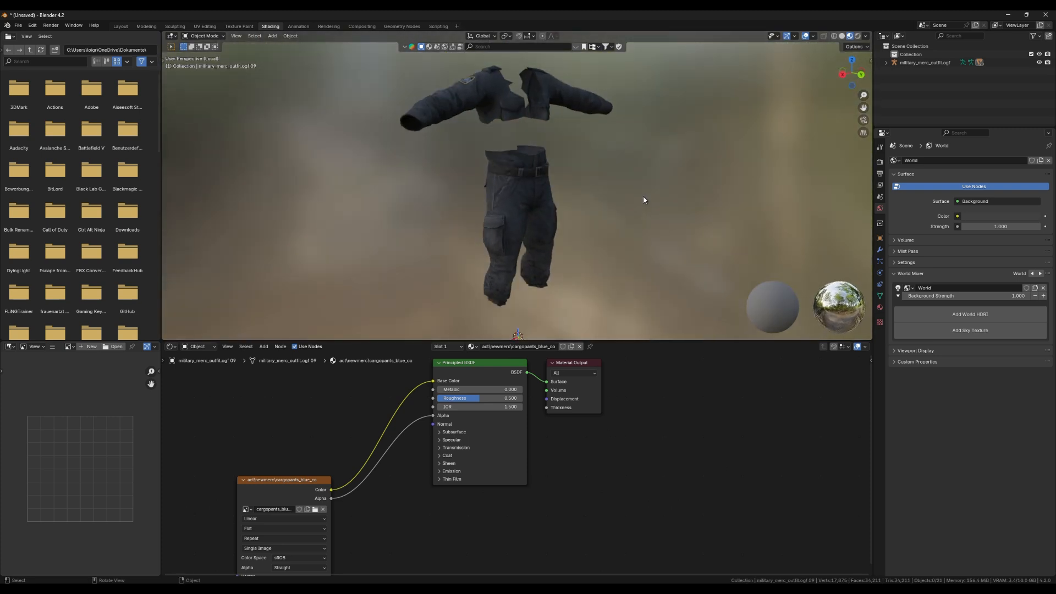
pyautogui.press('KP_Divide')
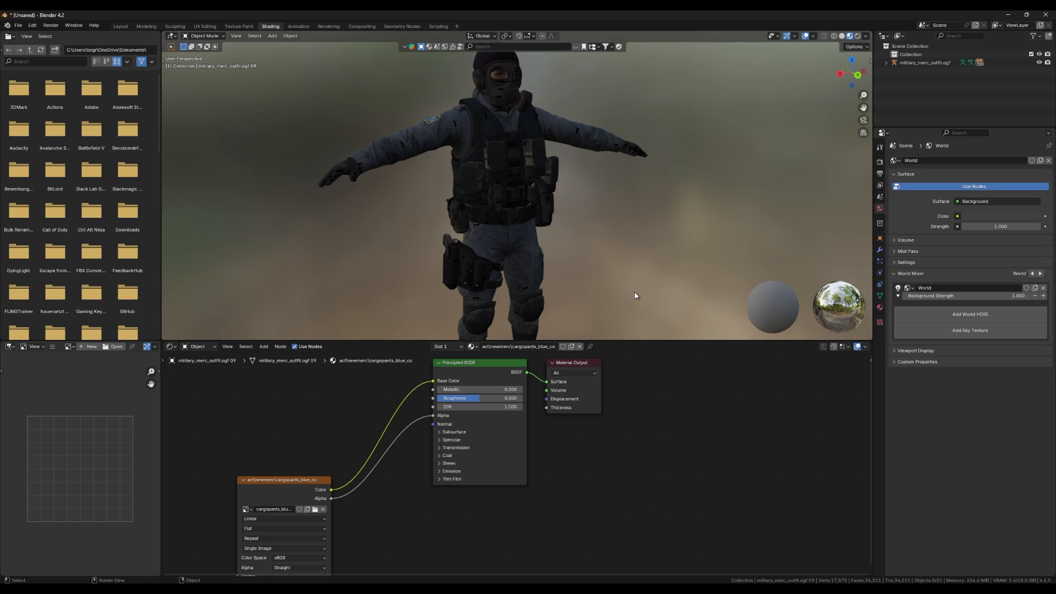
# Switch to Photoshop and examine the grey cargo pants bump map, the blue cargo pants texture and the available xNormal filters.
pyautogui.click(602, 567)
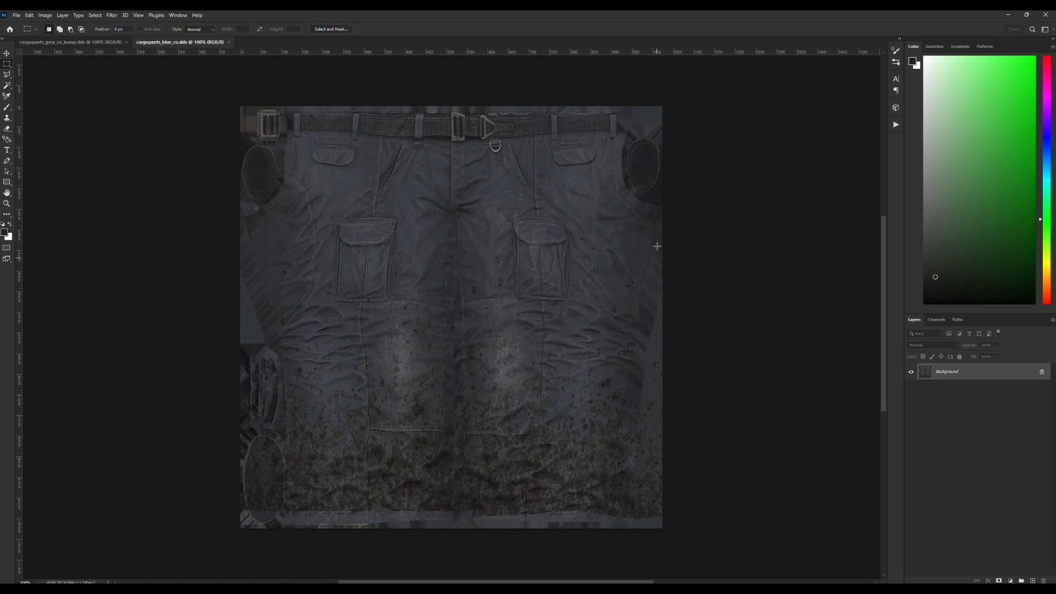
pyautogui.click(72, 43)
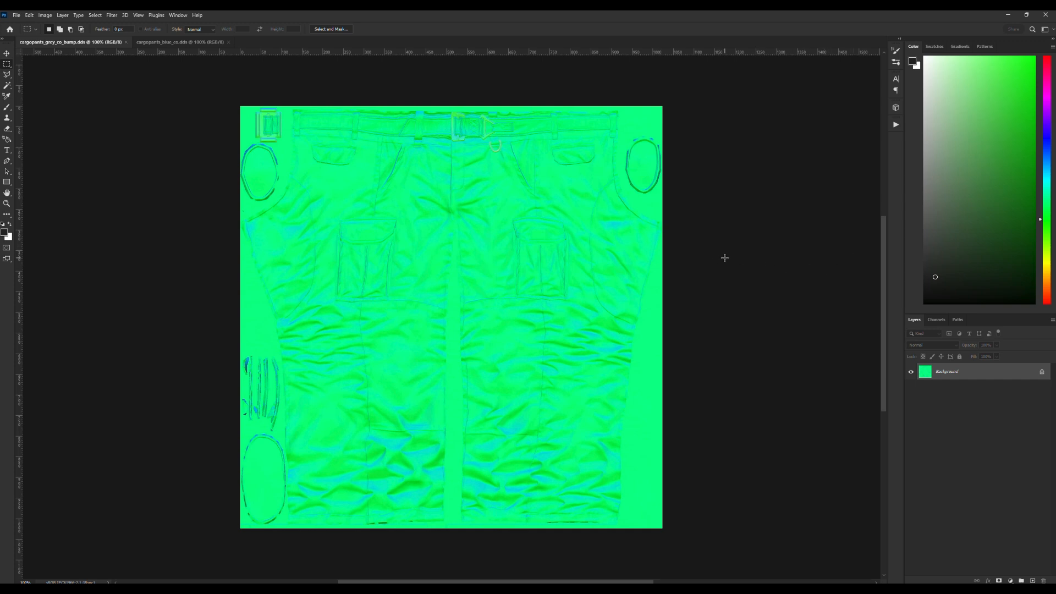
pyautogui.click(184, 42)
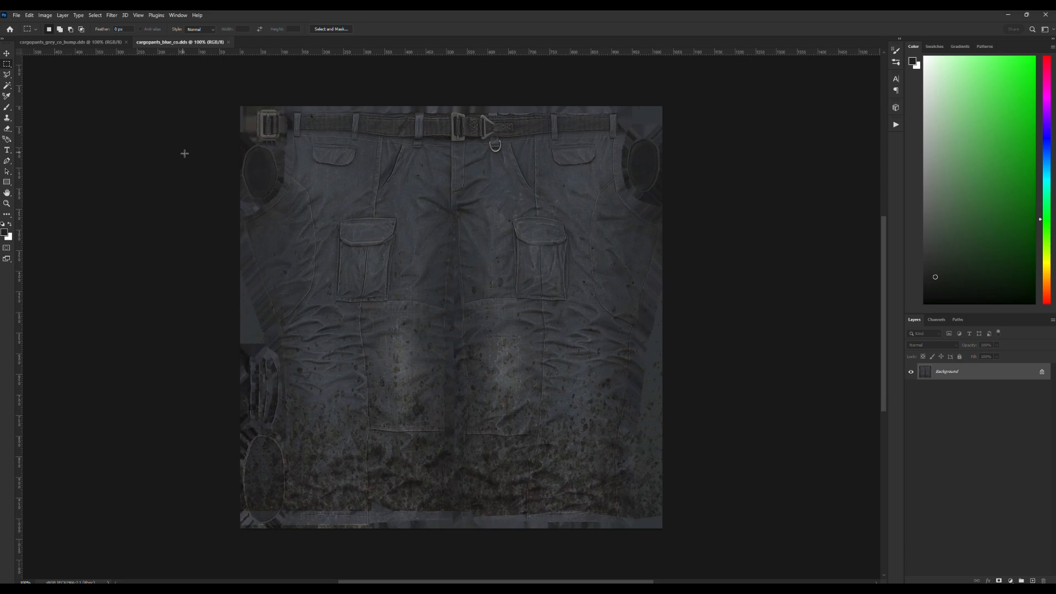
pyautogui.click(111, 16)
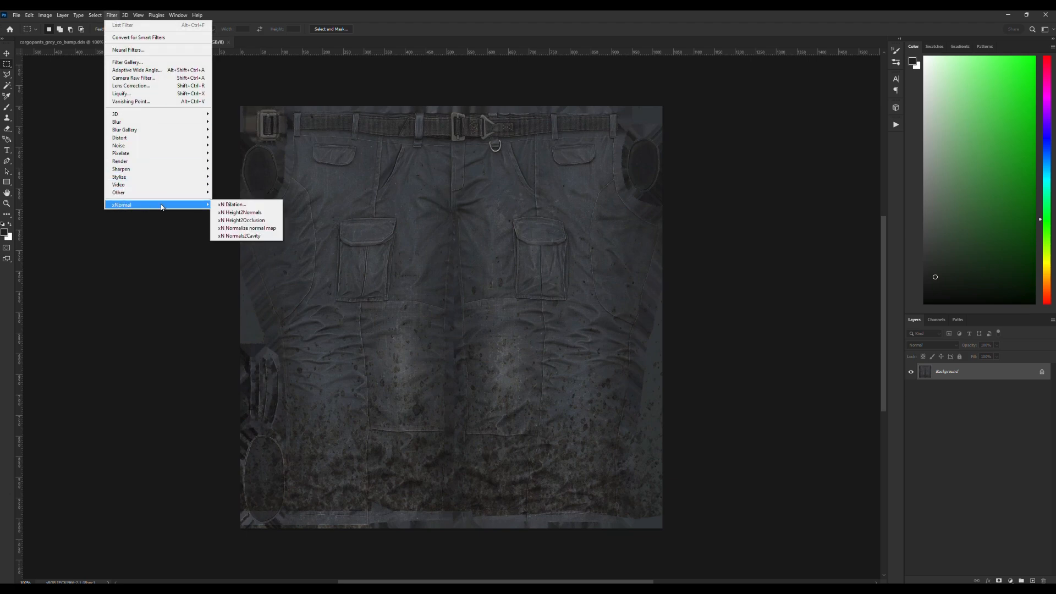
pyautogui.click(435, 25)
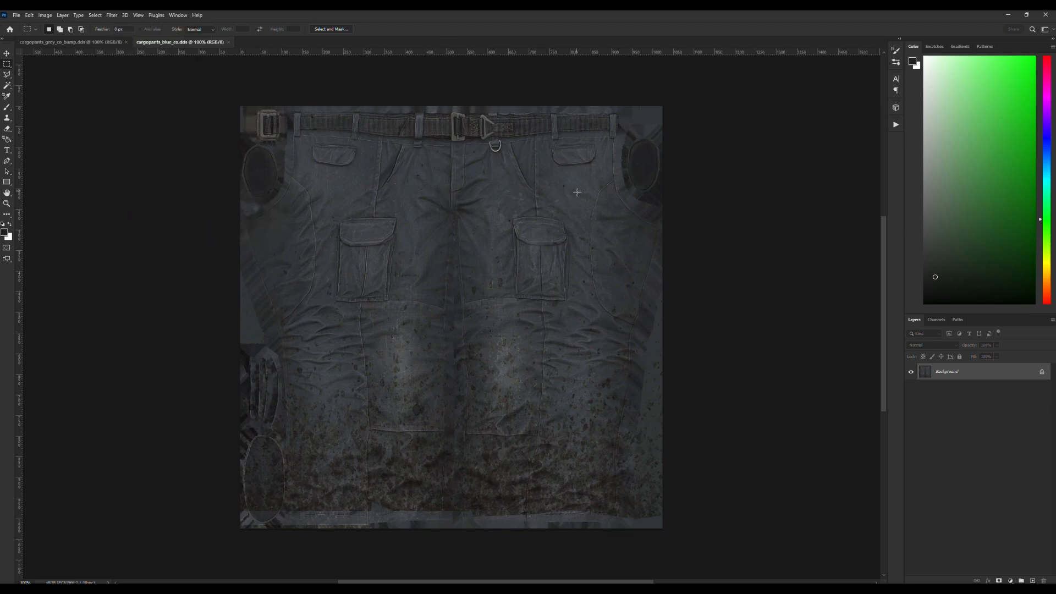
pyautogui.click(75, 42)
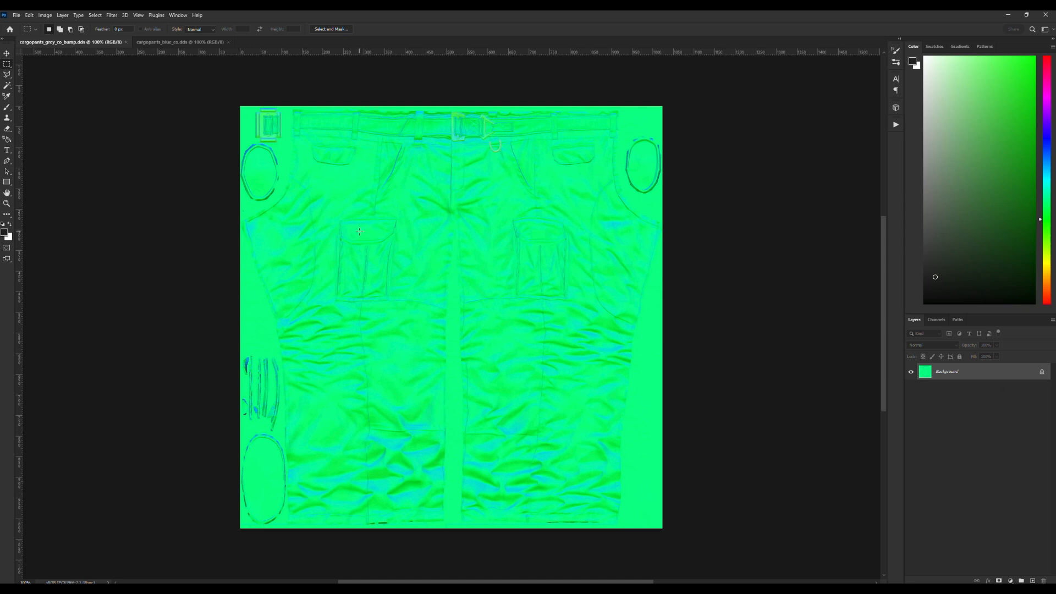
pyautogui.click(179, 43)
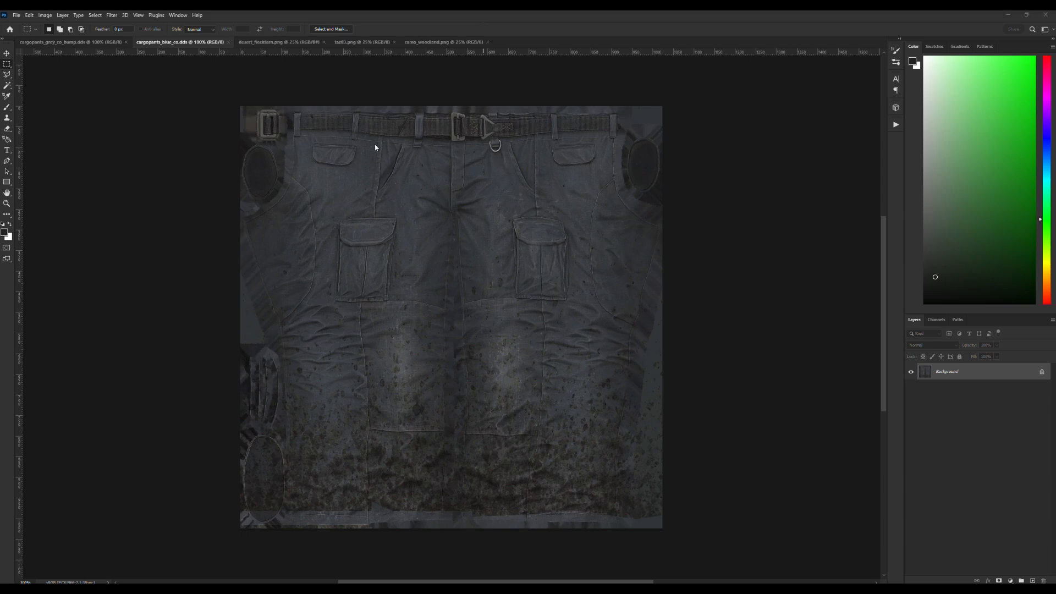
# Look through the desert flecktarn, taz83 and woodland camouflage pattern images.
pyautogui.click(280, 44)
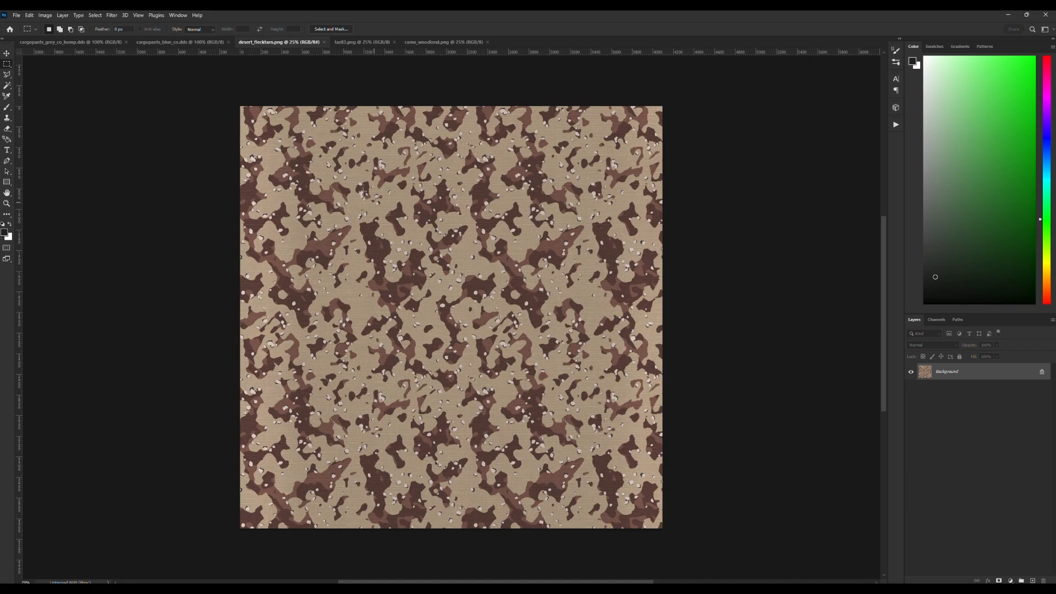
pyautogui.click(362, 42)
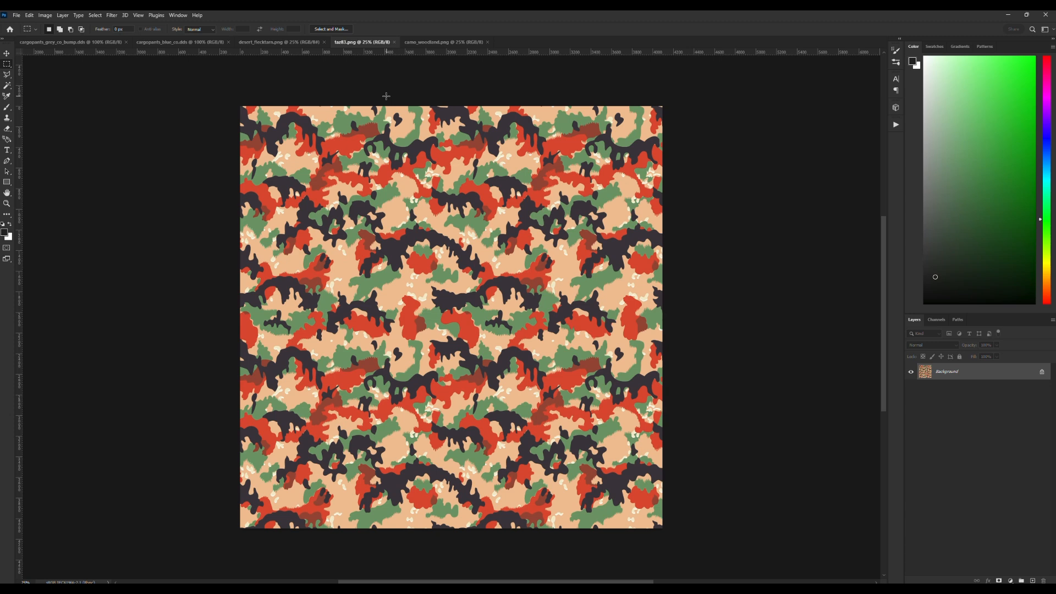
pyautogui.click(440, 43)
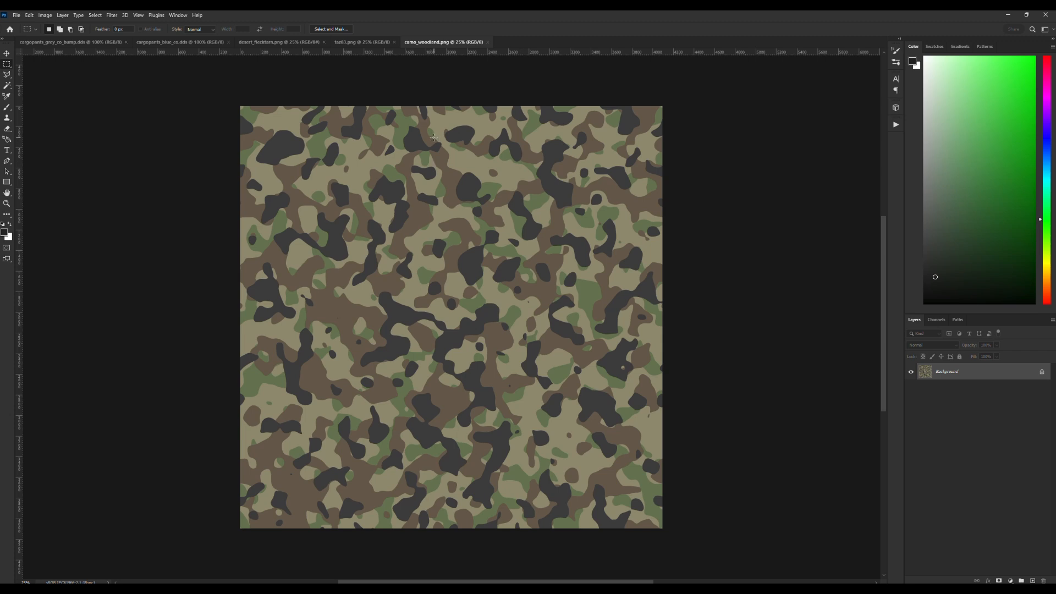
pyautogui.click(366, 42)
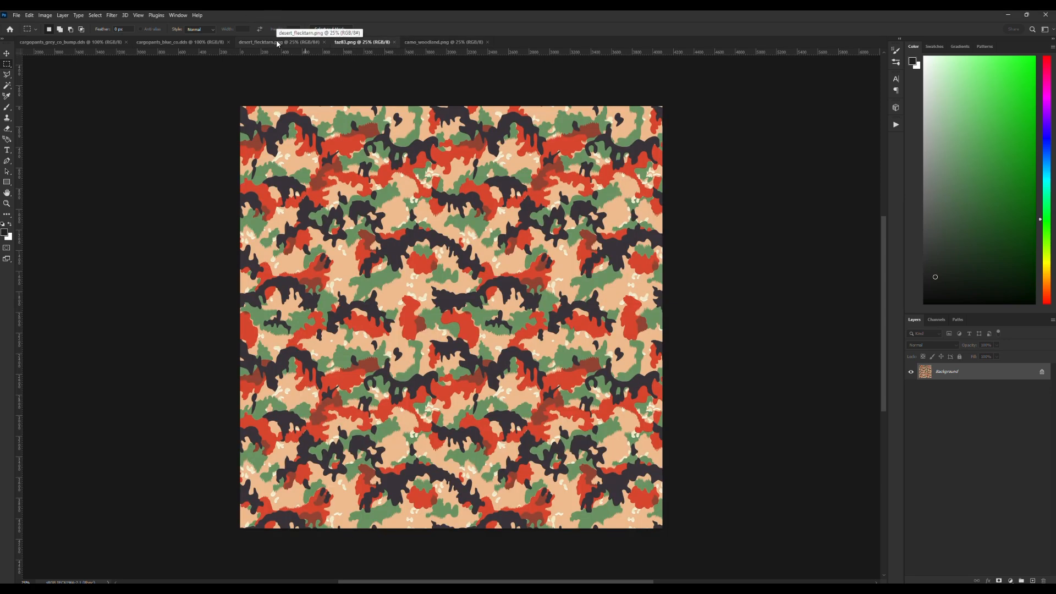
pyautogui.click(276, 40)
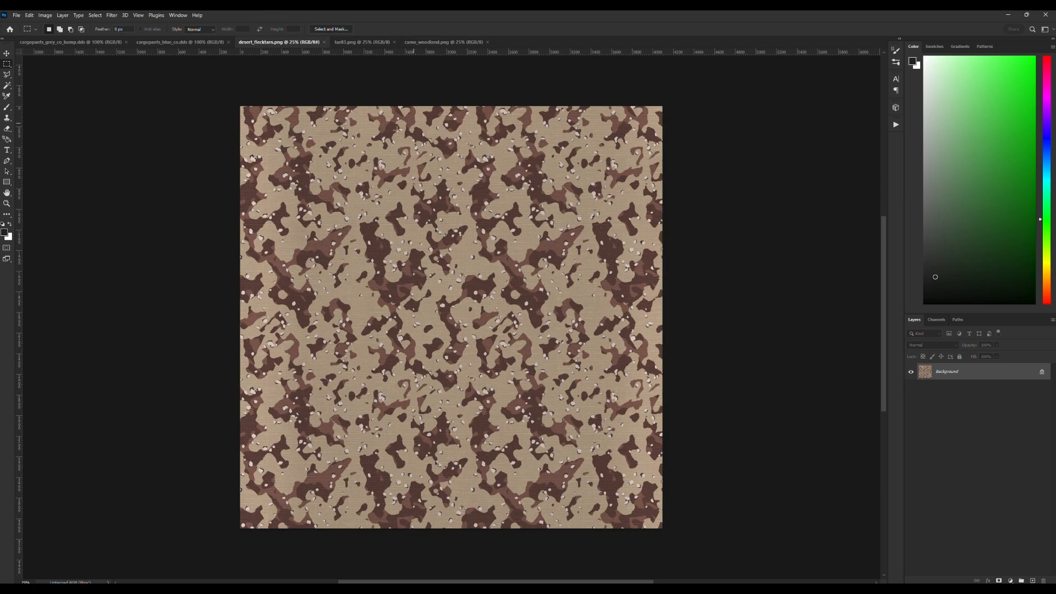
# Unlock the background layer of cargopants_blue_co.dds and convert it to a smart object.
pyautogui.click(185, 41)
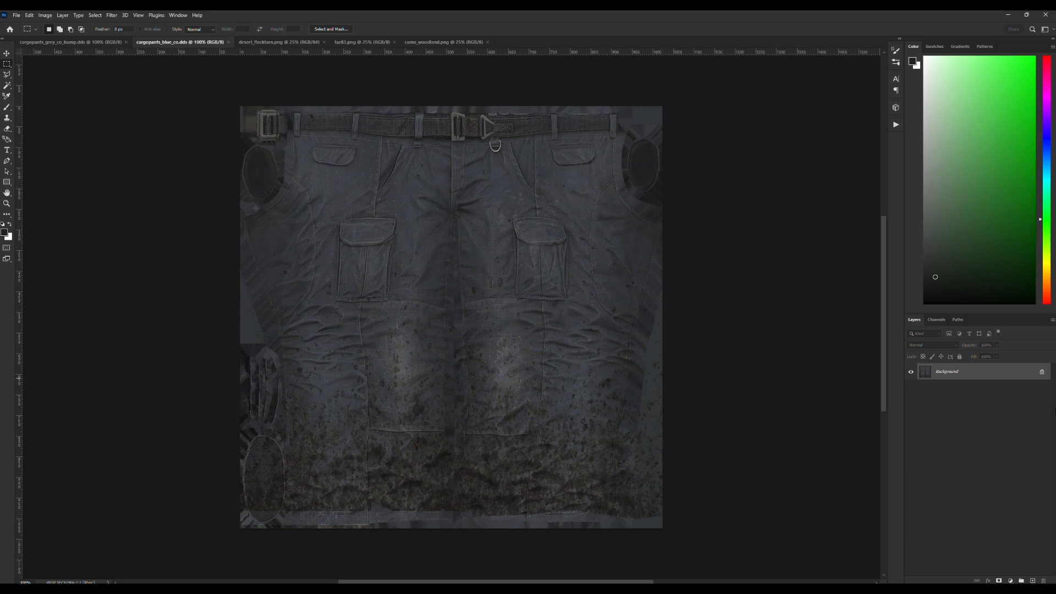
pyautogui.click(1040, 372)
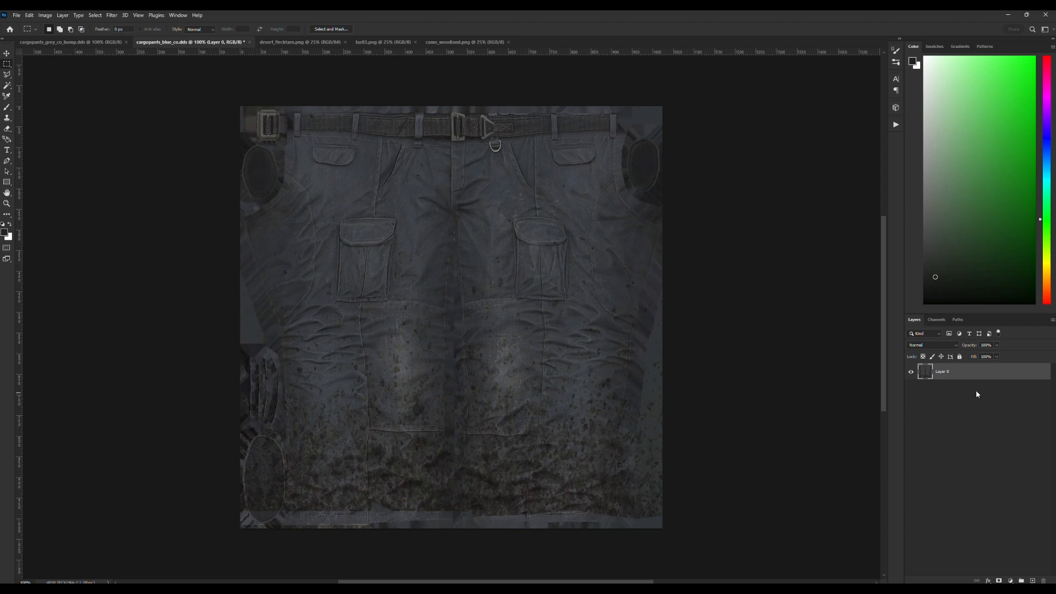
pyautogui.rightClick(929, 376)
pyautogui.rightClick(942, 373)
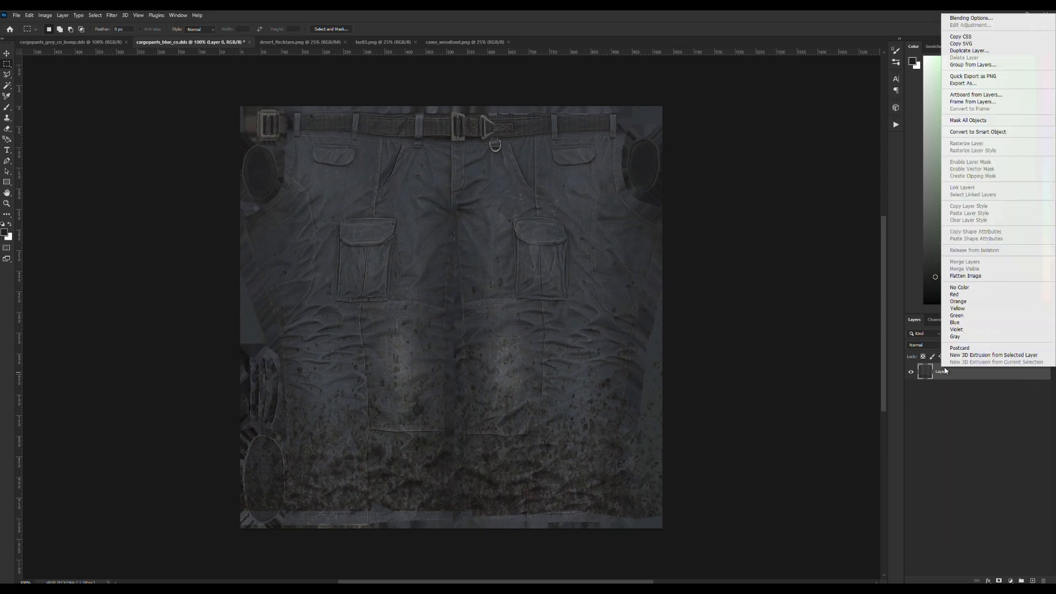
pyautogui.click(995, 135)
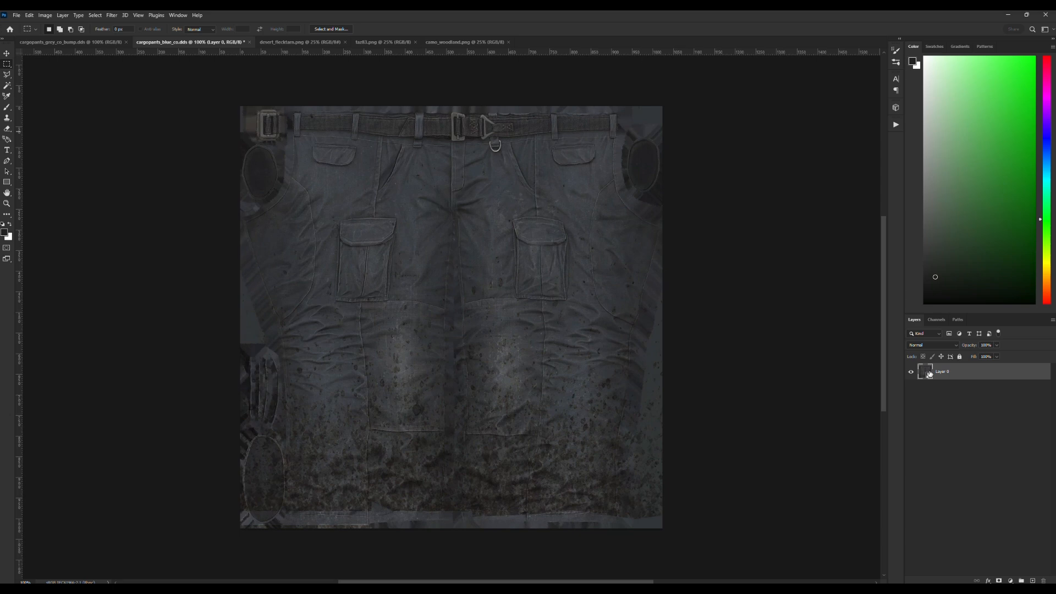
# Duplicate the pants texture smart object, rasterize the copy and hide it.
pyautogui.hotkey('ctrl', 'j')
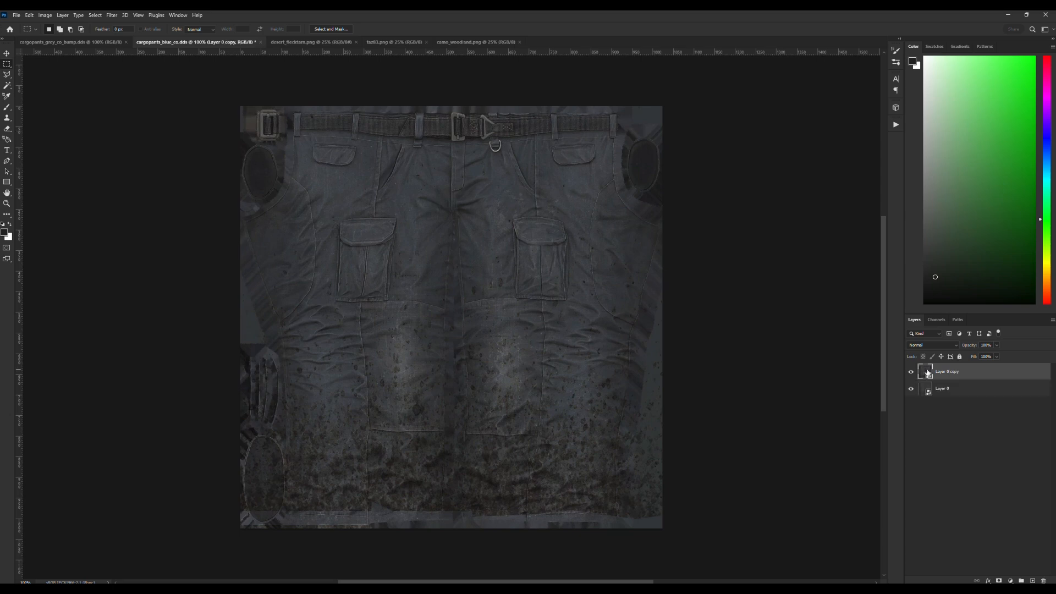
pyautogui.rightClick(953, 374)
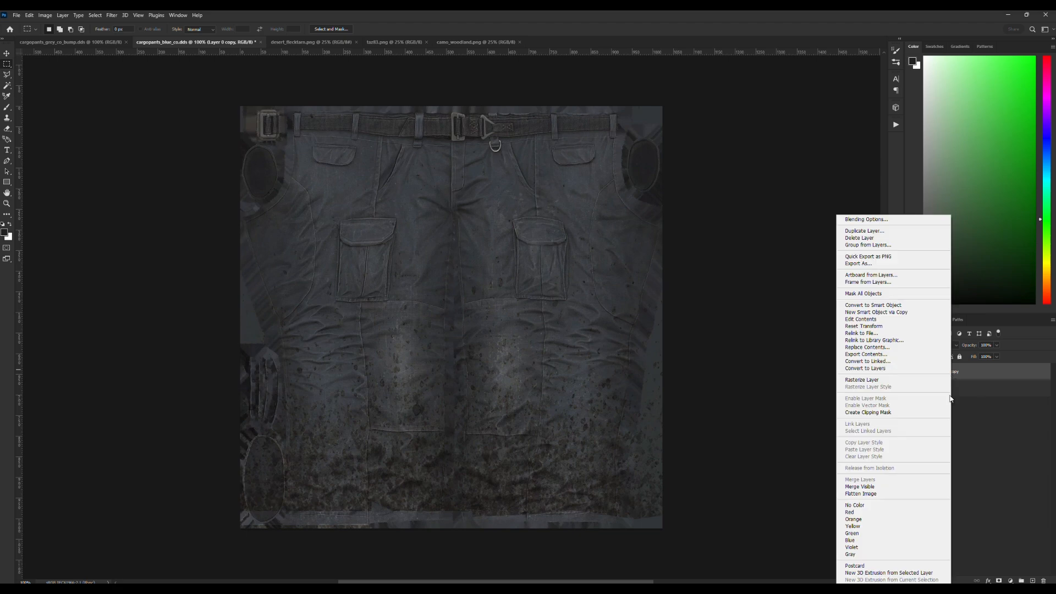
pyautogui.click(872, 380)
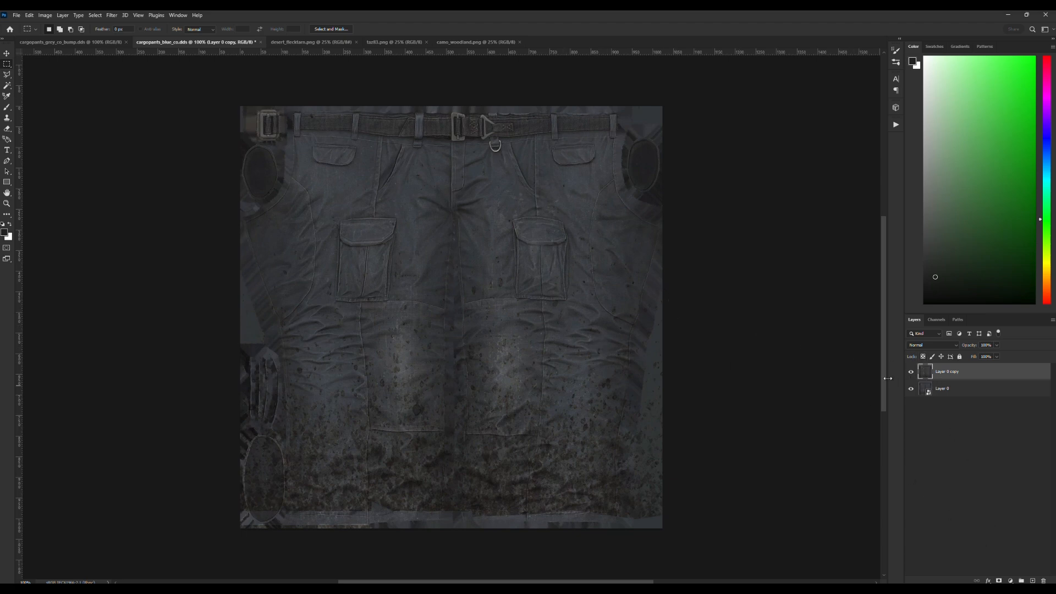
pyautogui.click(911, 371)
# Create a layer group above the pants layers, name it "camo" and add a layer mask to it.
pyautogui.click(1022, 581)
pyautogui.doubleClick(941, 368)
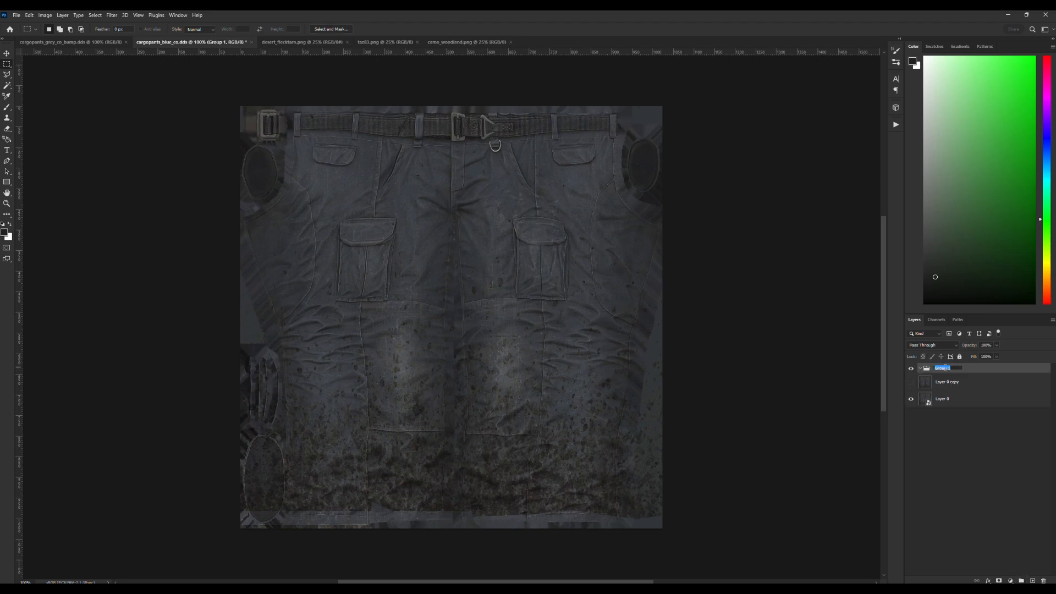
pyautogui.write('camo')
pyautogui.press('Return')
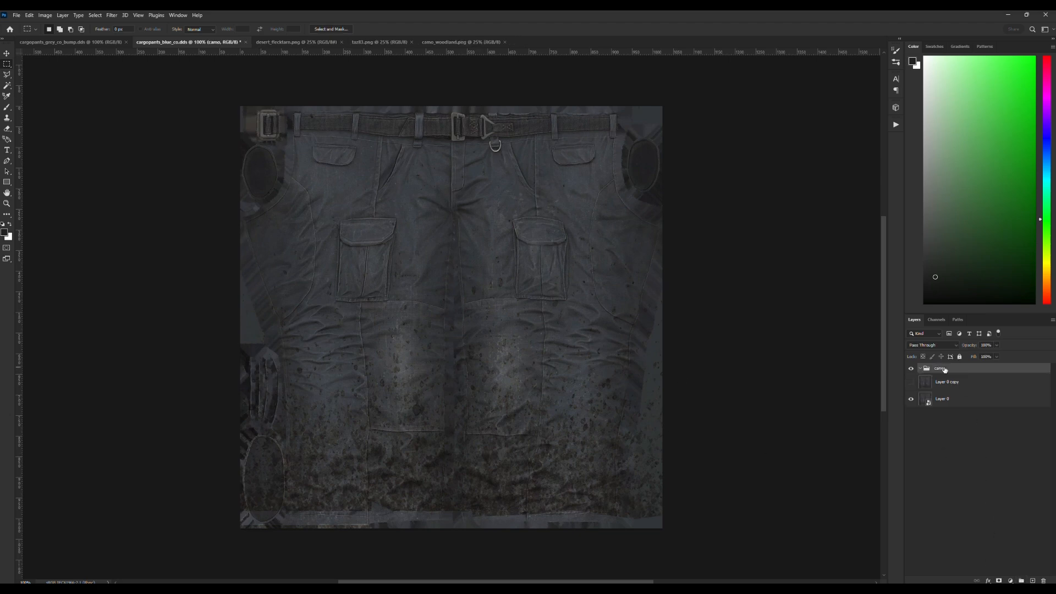
pyautogui.click(999, 581)
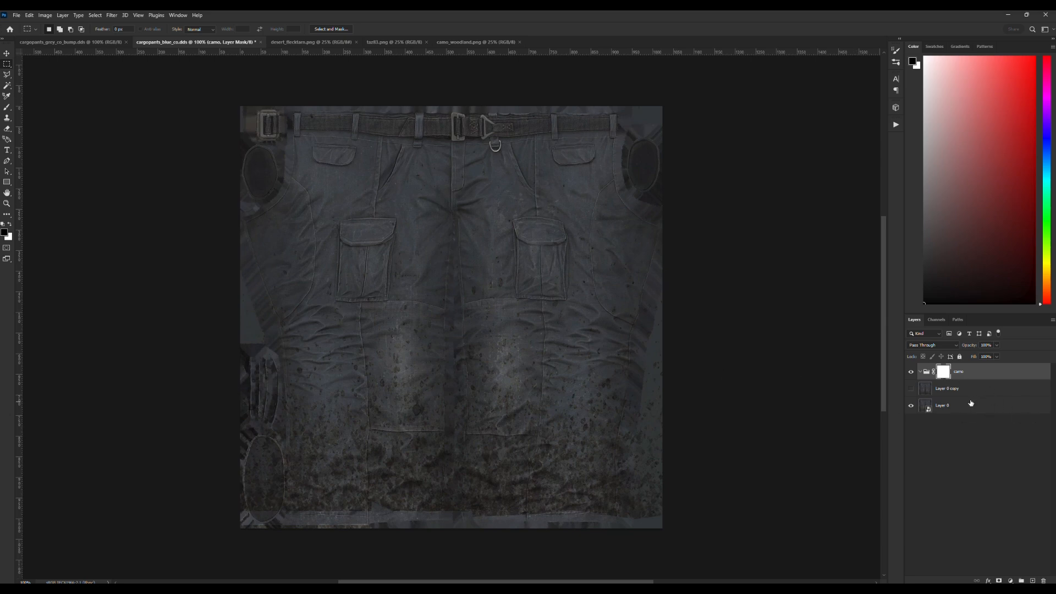
# Add a new layer inside the camo group and fill it with solid red (RGB 255, 0, 0) at 100% opacity.
pyautogui.click(1035, 581)
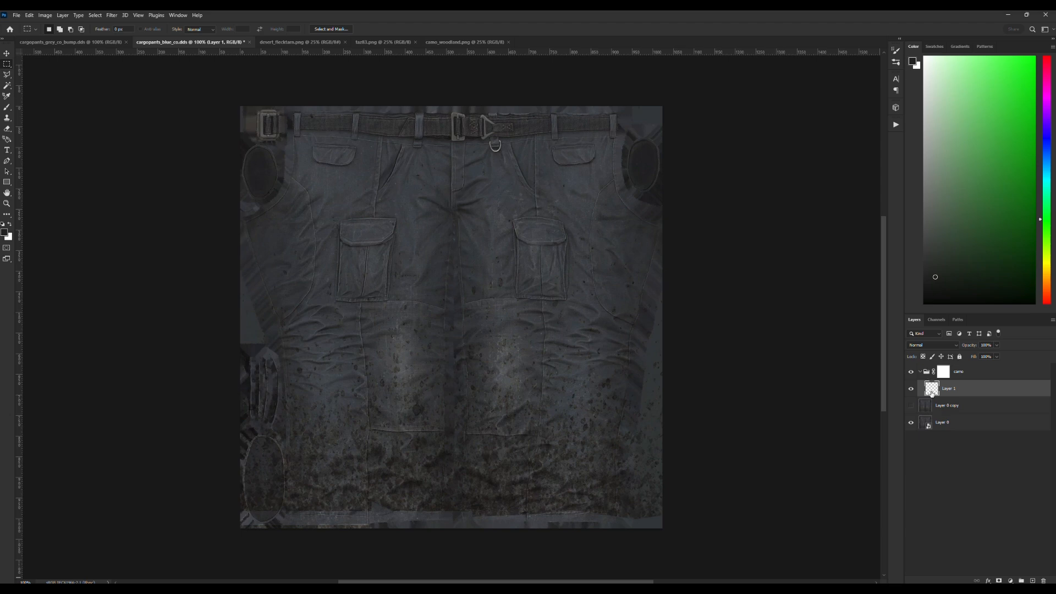
pyautogui.hotkey('shift', 'F5')
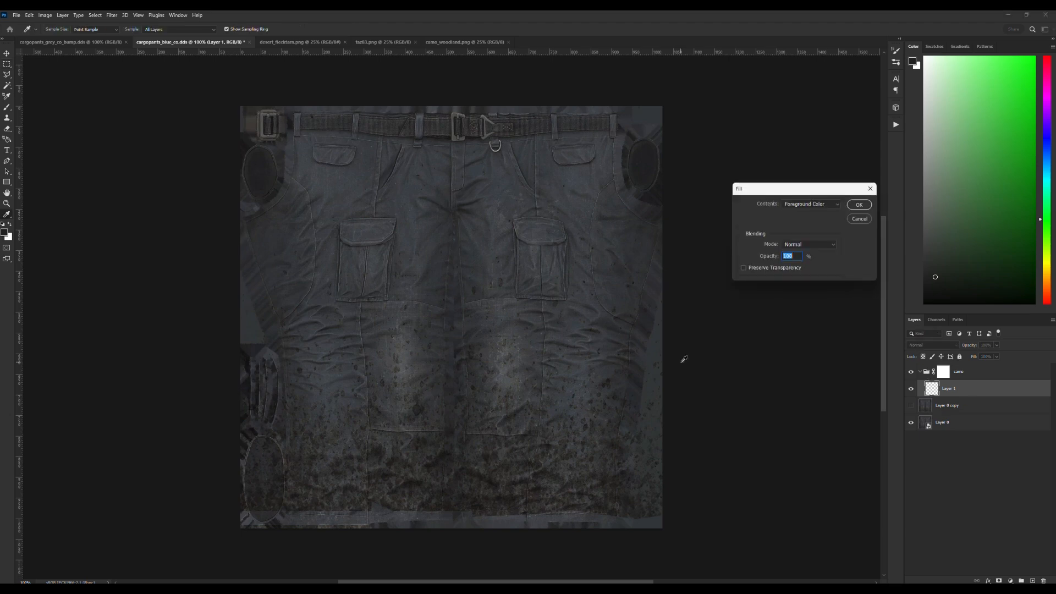
pyautogui.click(835, 205)
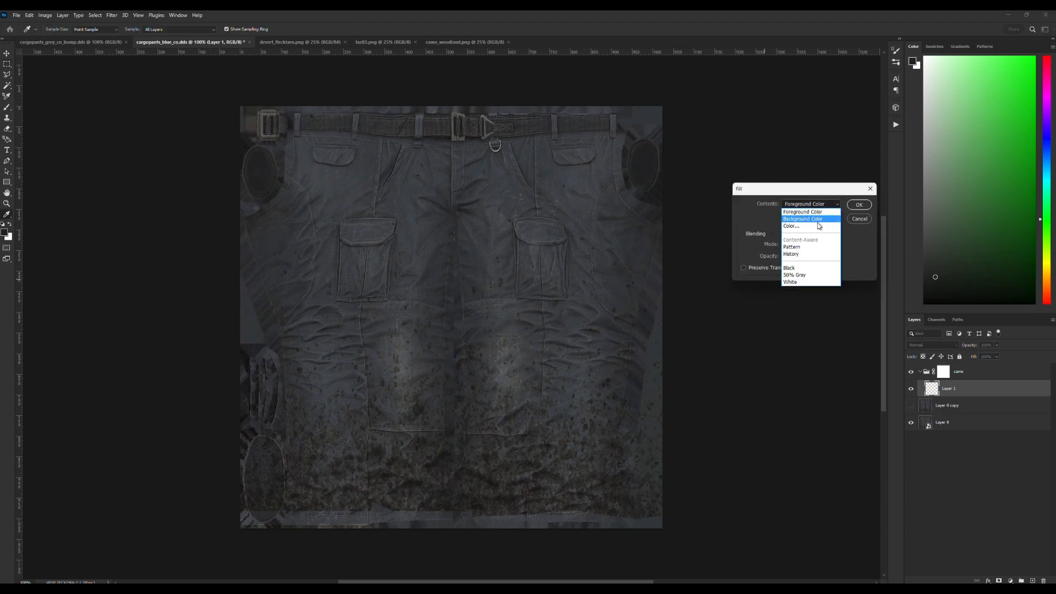
pyautogui.click(809, 224)
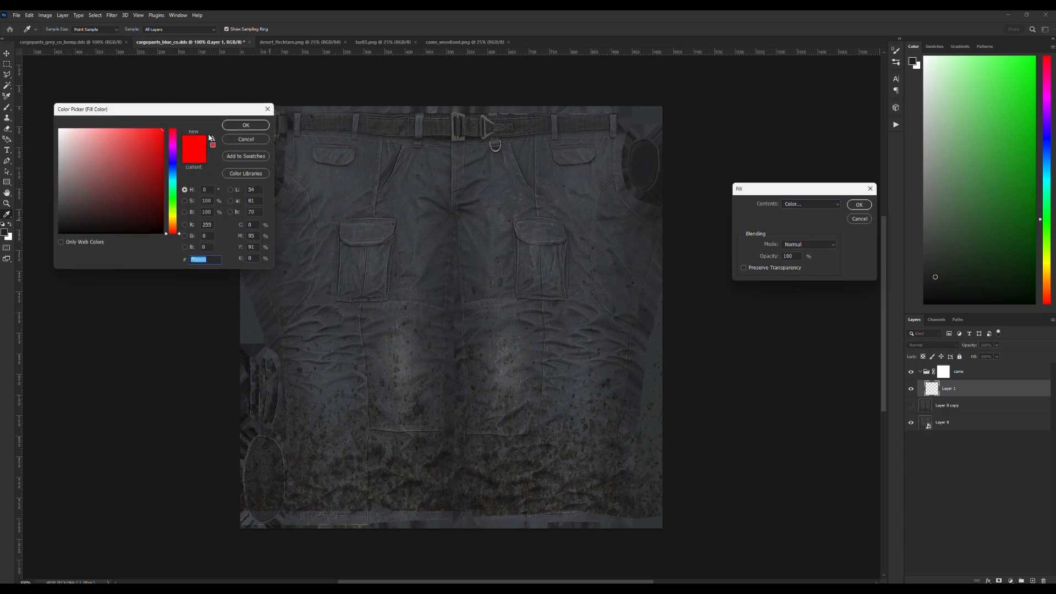
pyautogui.click(247, 126)
pyautogui.click(859, 205)
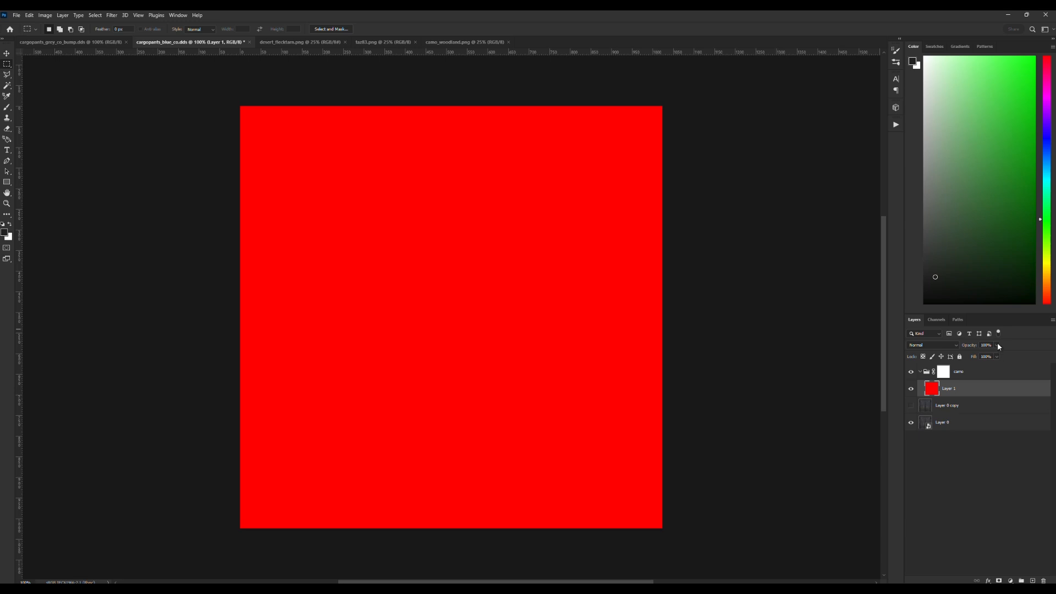
# Lower the red fill layer's opacity to about 50% and make the camo group's layer mask active.
pyautogui.moveTo(999, 356); pyautogui.dragTo(978, 355)
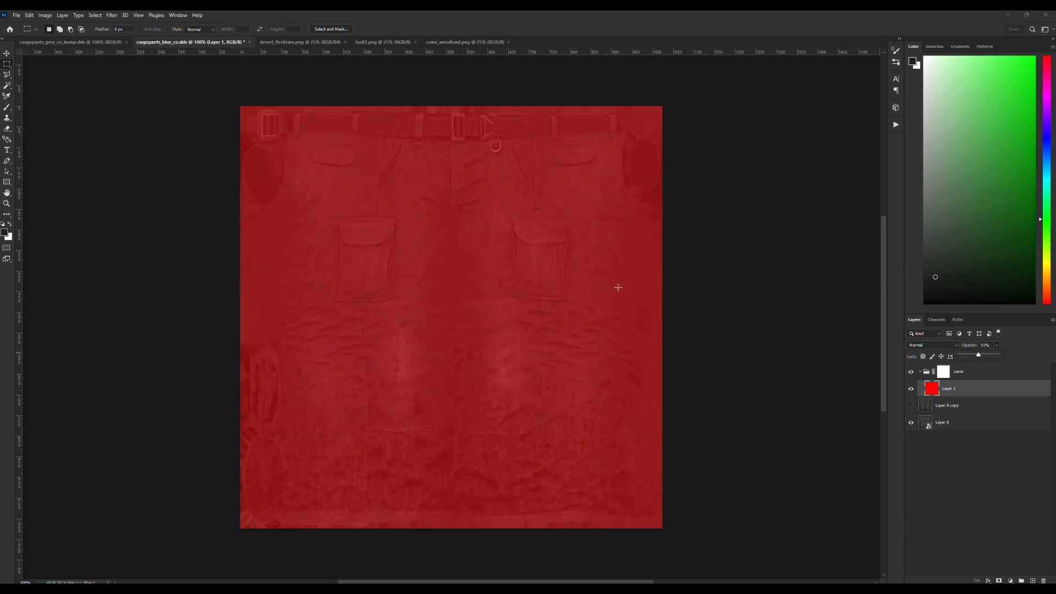
pyautogui.click(944, 388)
pyautogui.click(944, 374)
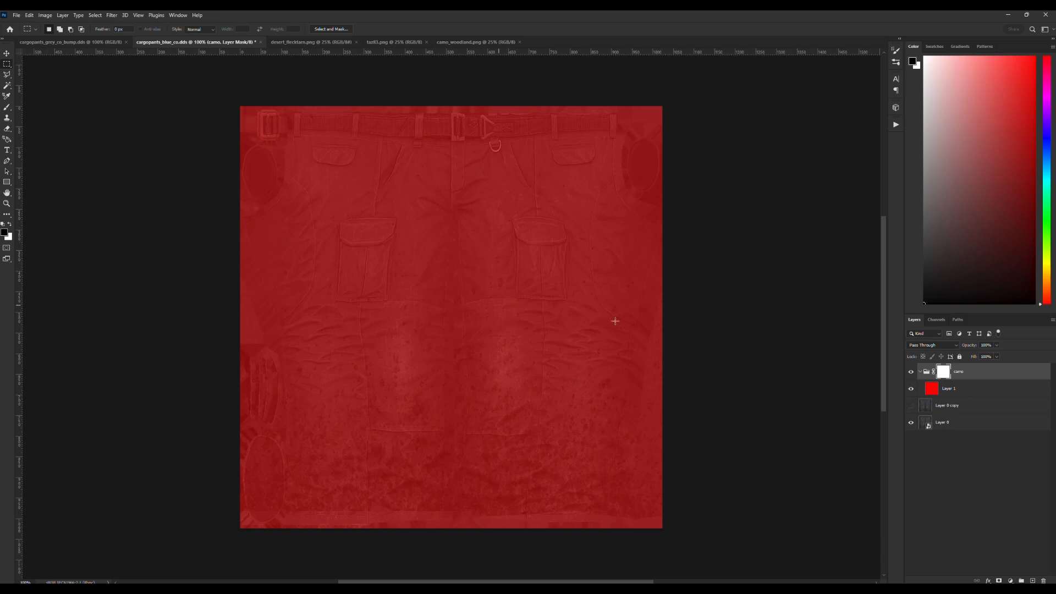
# Set up a smaller Hard Round brush at 100% hardness for painting on the camo group's mask.
pyautogui.click(6, 203)
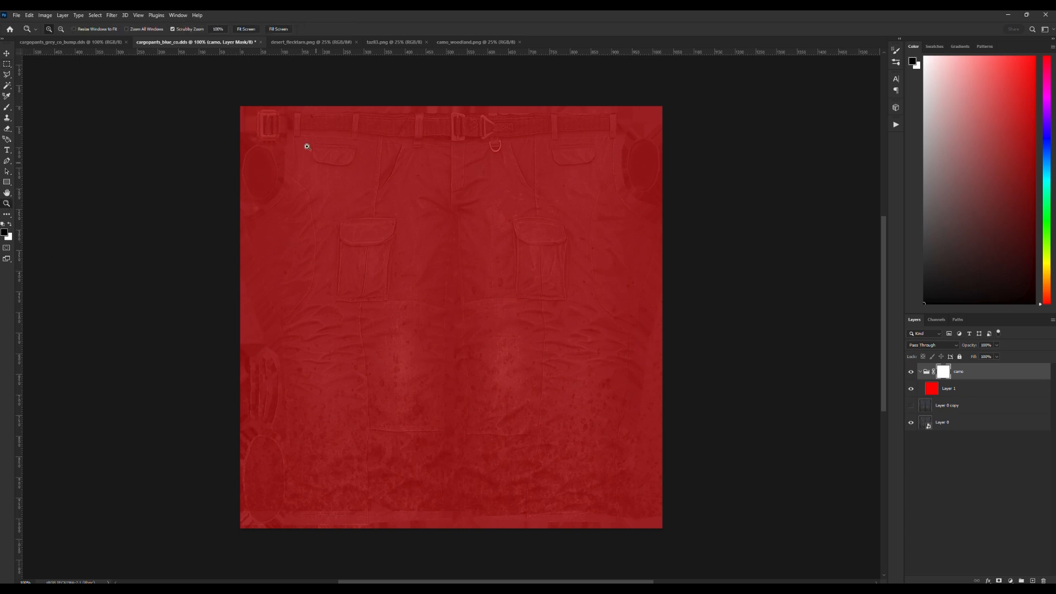
pyautogui.click(287, 113)
pyautogui.click(277, 118)
pyautogui.scroll(2, 322, 163)
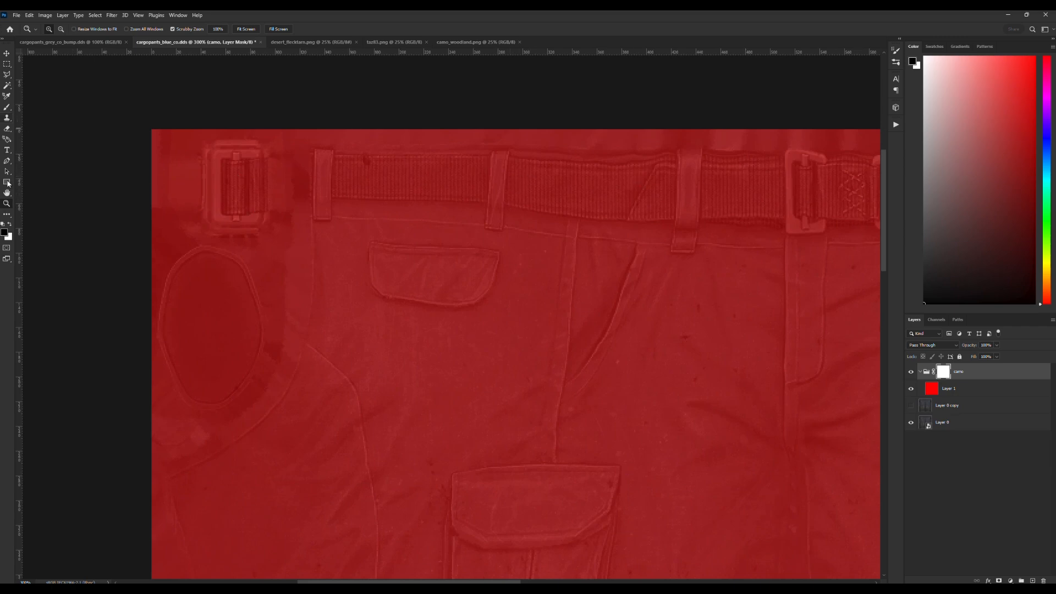
pyautogui.click(8, 108)
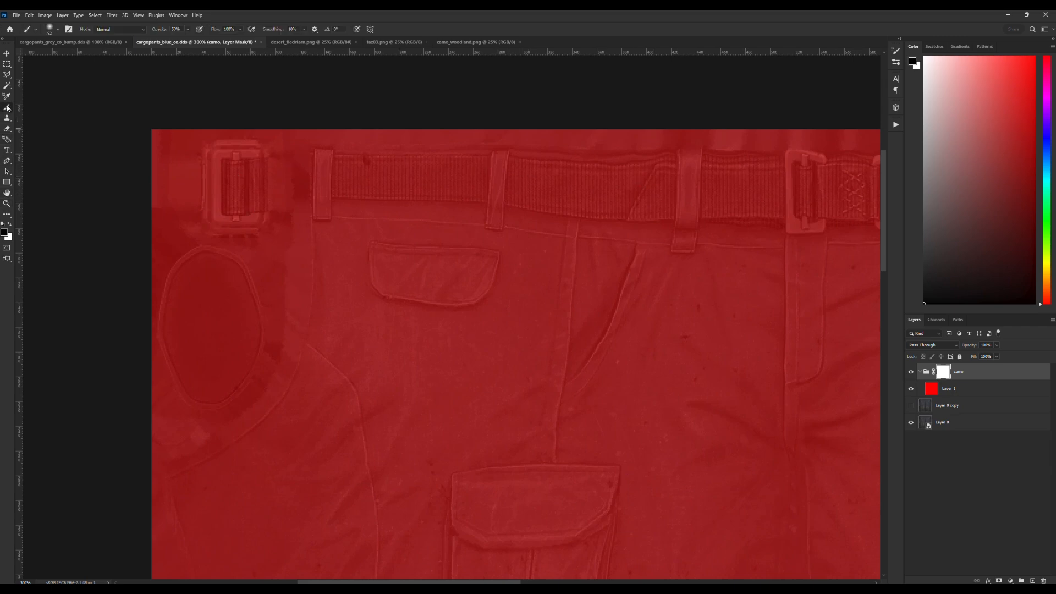
pyautogui.click(59, 29)
pyautogui.click(75, 158)
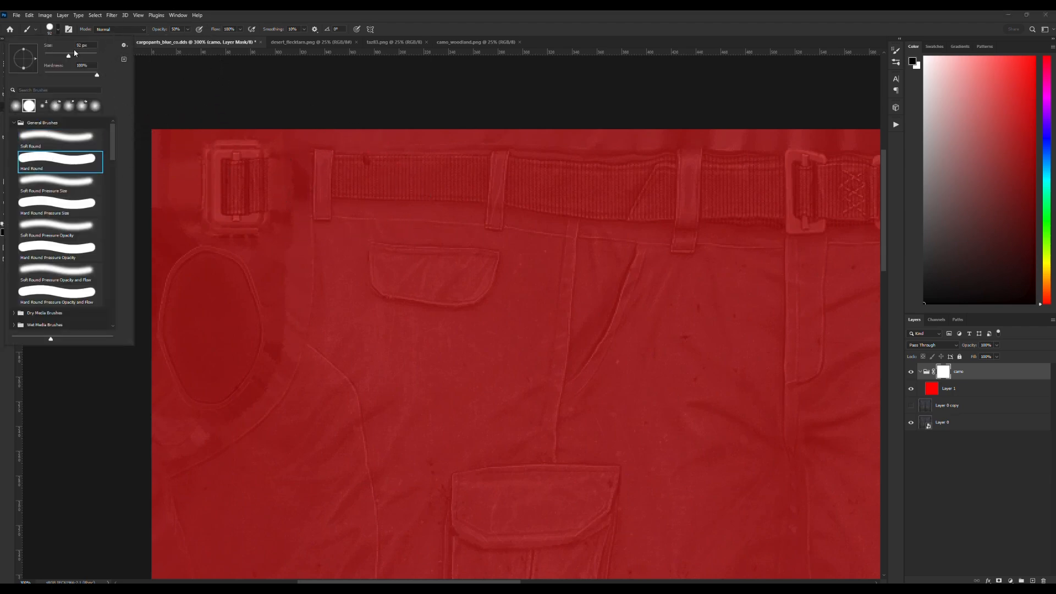
pyautogui.moveTo(68, 56); pyautogui.dragTo(51, 55)
pyautogui.click(368, 10)
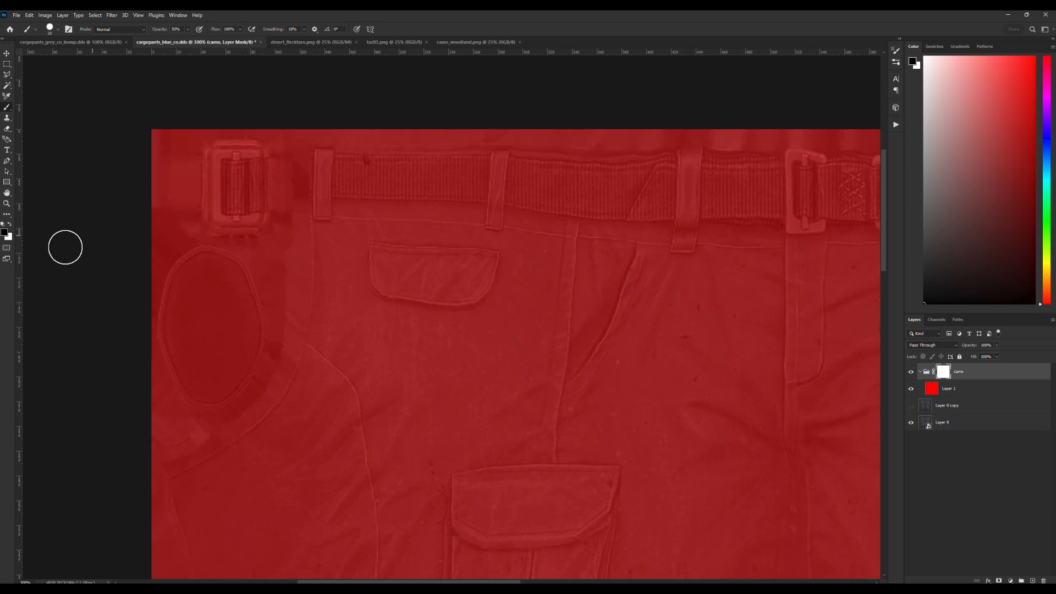
# Mask out the separate belt buckle with black at 100% brush opacity and clean up its outer edge with white.
pyautogui.moveTo(217, 156)
pyautogui.mouseDown()
pyautogui.moveTo(226, 156)
pyautogui.moveTo(218, 216)
pyautogui.moveTo(250, 219)
pyautogui.mouseUp()
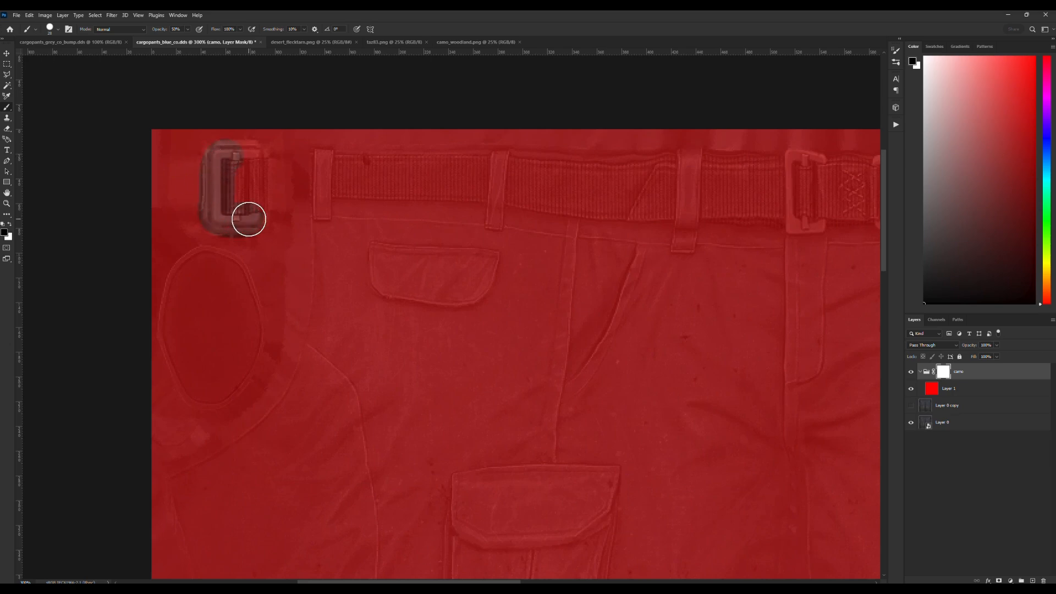
pyautogui.moveTo(188, 29); pyautogui.dragTo(226, 41)
pyautogui.moveTo(235, 155)
pyautogui.mouseDown()
pyautogui.moveTo(215, 219)
pyautogui.moveTo(241, 222)
pyautogui.moveTo(248, 210)
pyautogui.moveTo(251, 154)
pyautogui.moveTo(251, 222)
pyautogui.mouseUp()
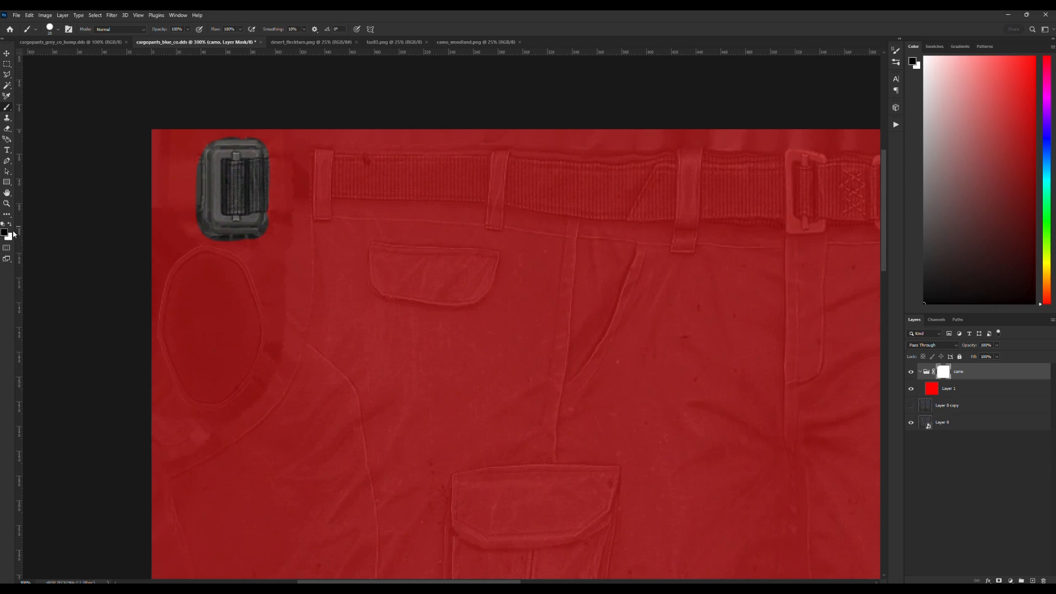
pyautogui.press('x')
pyautogui.moveTo(188, 170)
pyautogui.mouseDown()
pyautogui.moveTo(188, 241)
pyautogui.moveTo(215, 253)
pyautogui.moveTo(274, 245)
pyautogui.mouseUp()
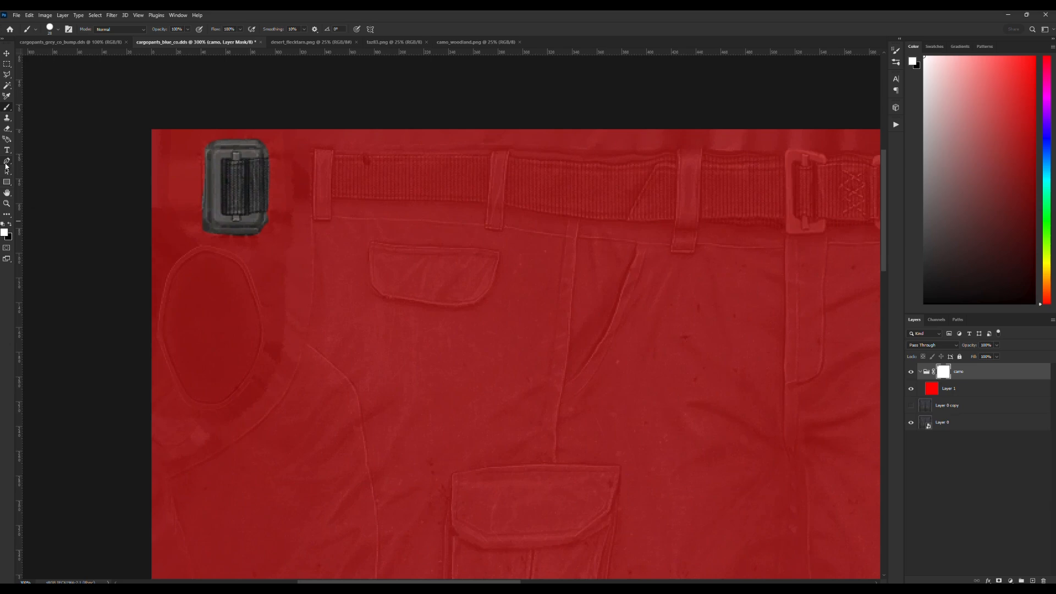
# Mask out the dark oval patch below the separate buckle in black and refine its edge with a smaller white brush.
pyautogui.click(11, 222)
pyautogui.moveTo(206, 266)
pyautogui.mouseDown()
pyautogui.moveTo(182, 353)
pyautogui.moveTo(213, 388)
pyautogui.moveTo(241, 353)
pyautogui.moveTo(246, 320)
pyautogui.moveTo(215, 267)
pyautogui.moveTo(216, 359)
pyautogui.moveTo(200, 318)
pyautogui.moveTo(209, 278)
pyautogui.mouseUp()
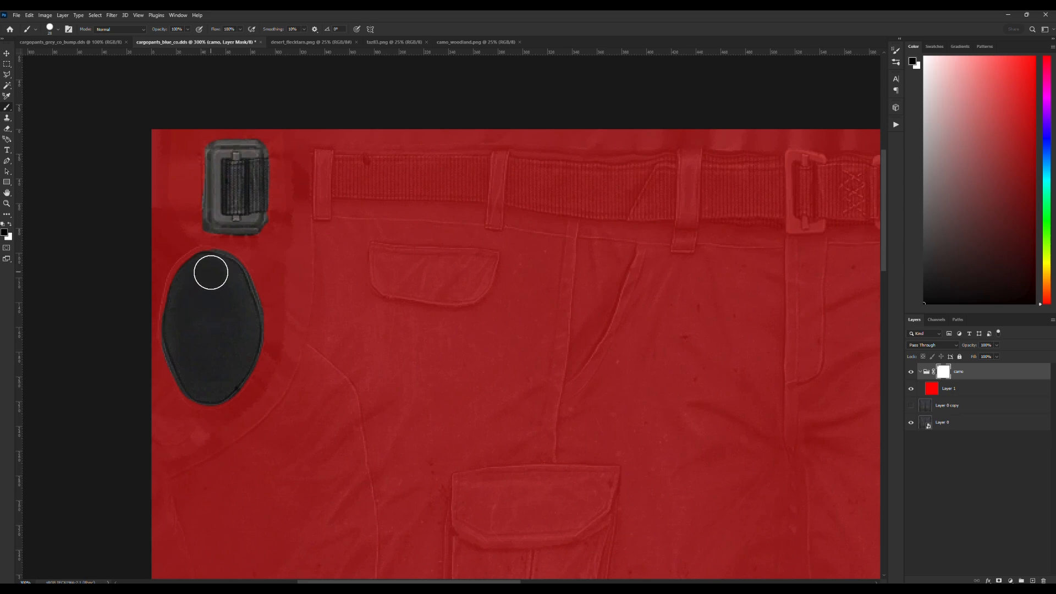
pyautogui.click(10, 225)
pyautogui.click(57, 31)
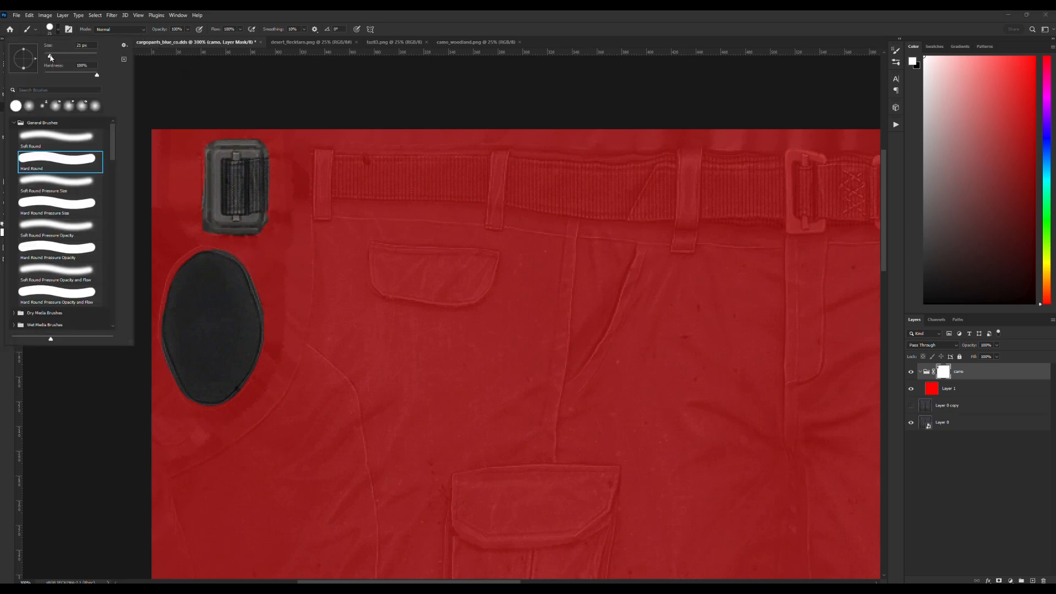
pyautogui.moveTo(50, 57); pyautogui.dragTo(48, 57)
pyautogui.click(223, 247)
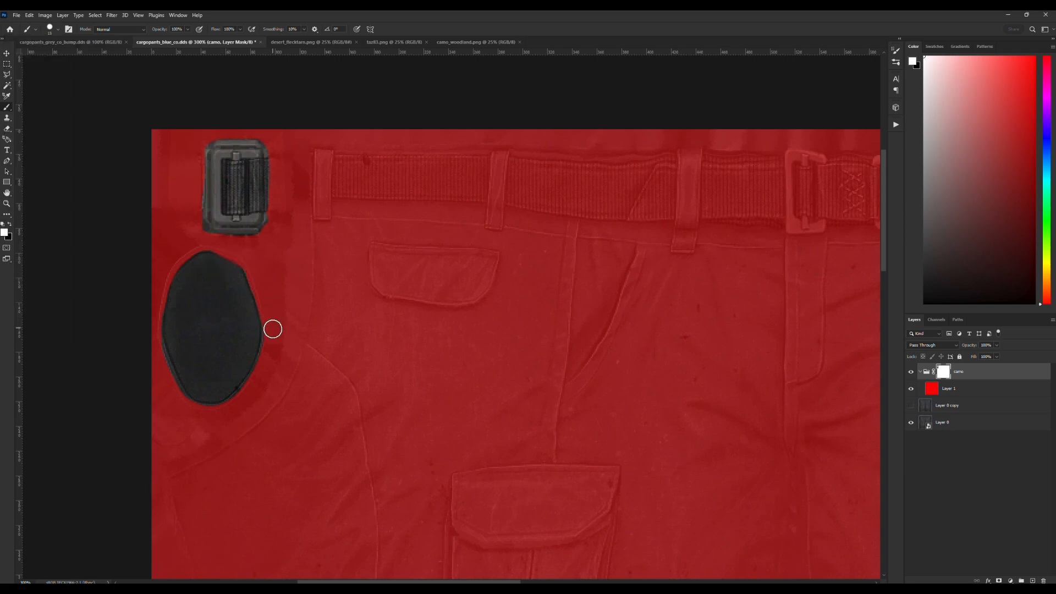
# Outline the first belt webbing section with the Polygonal Lasso, fill it on the mask with the black foreground color at 100% opacity, and deselect.
pyautogui.click(9, 223)
pyautogui.click(8, 76)
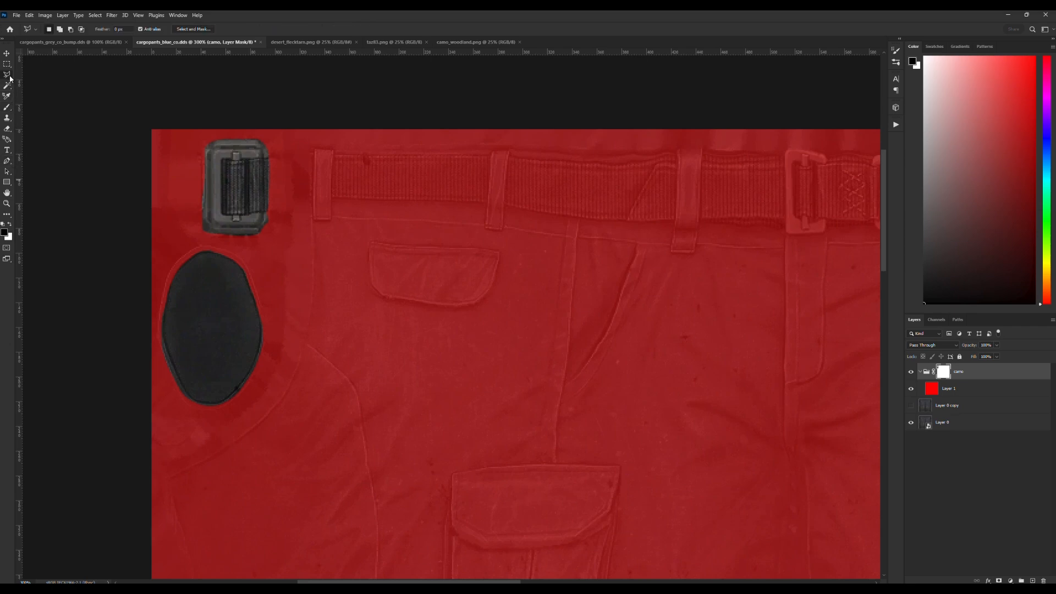
pyautogui.click(336, 155)
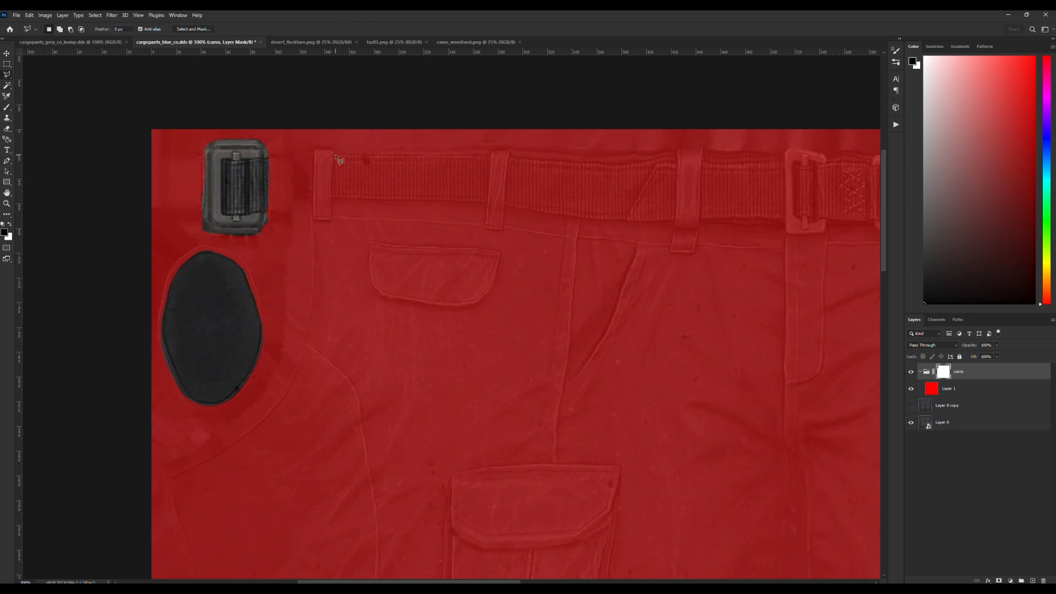
pyautogui.click(490, 156)
pyautogui.click(489, 203)
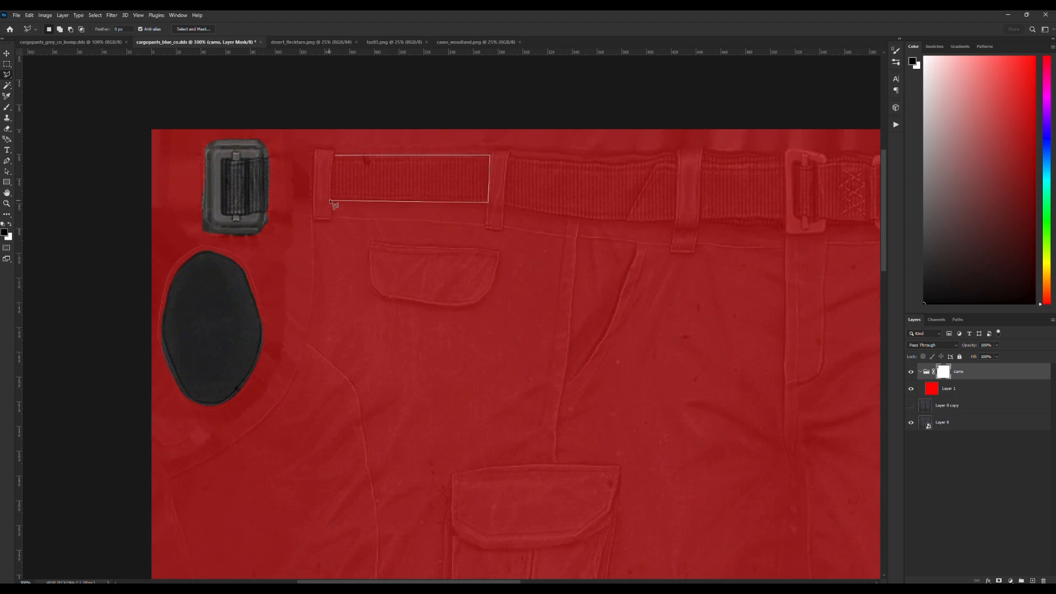
pyautogui.click(332, 197)
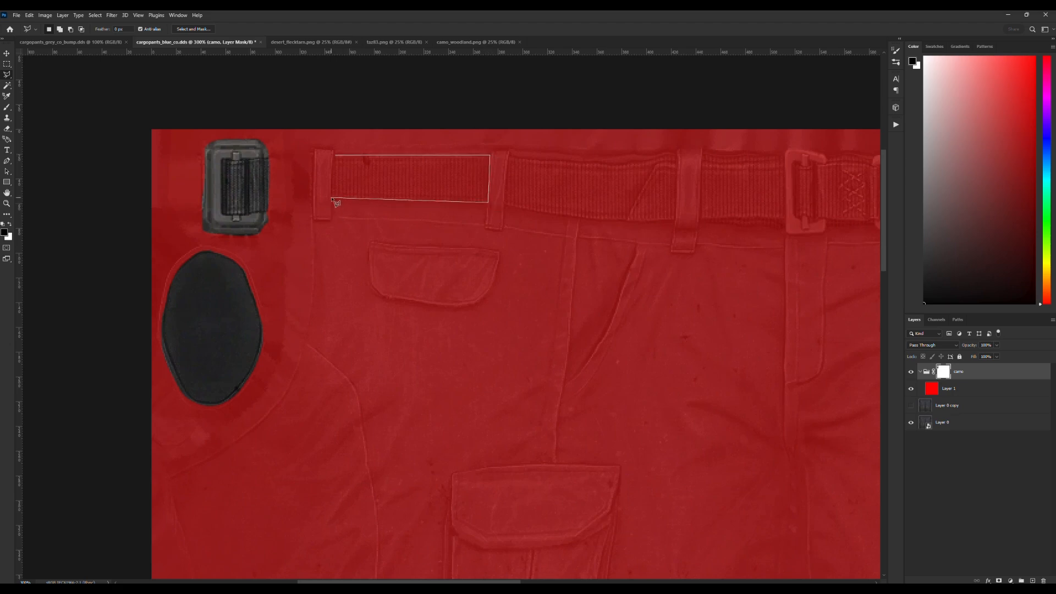
pyautogui.click(336, 157)
pyautogui.hotkey('shift', 'F5')
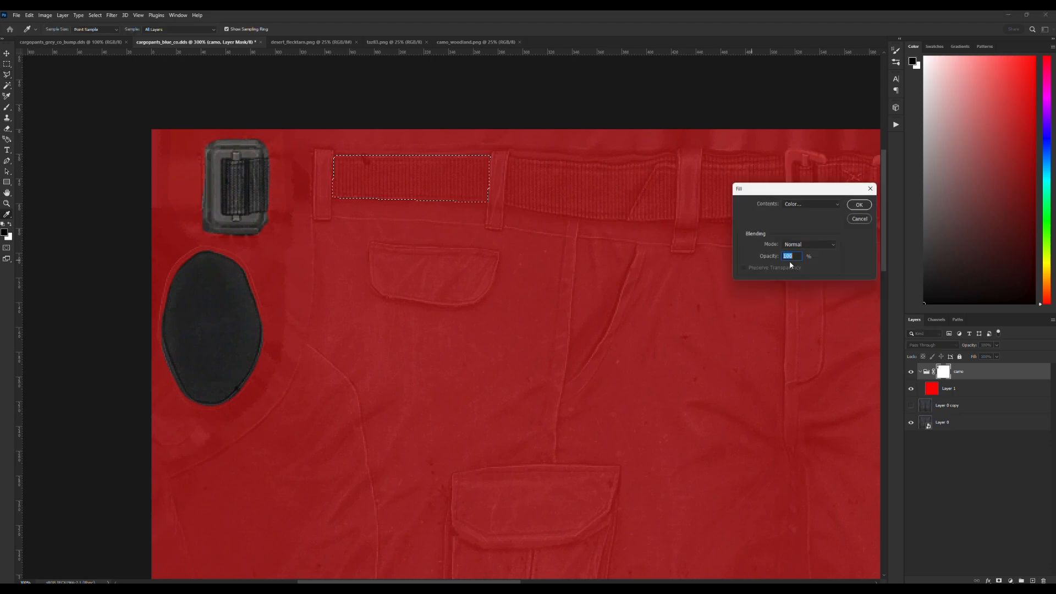
pyautogui.click(809, 205)
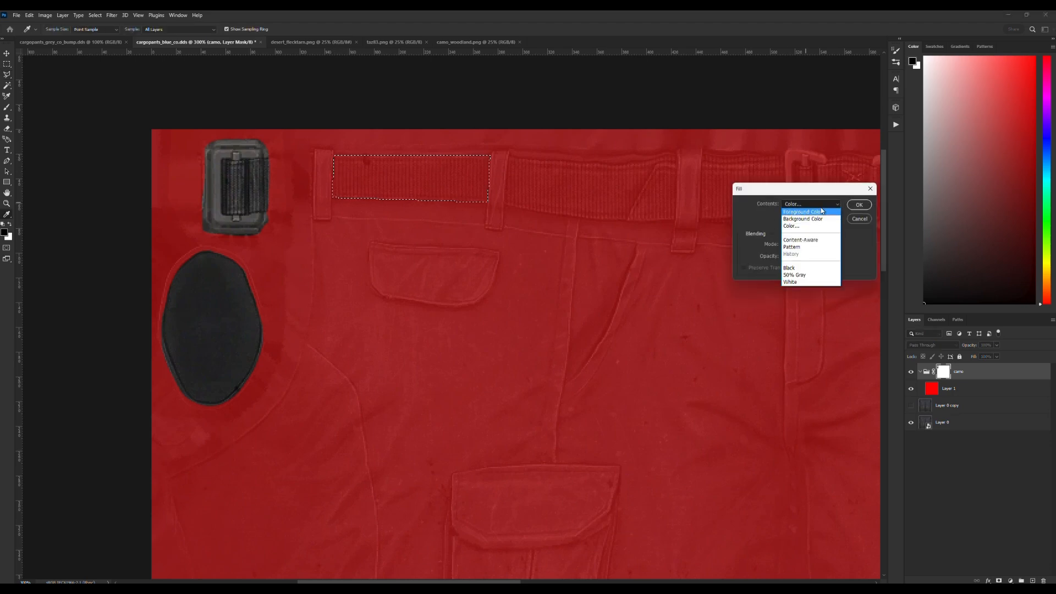
pyautogui.click(808, 212)
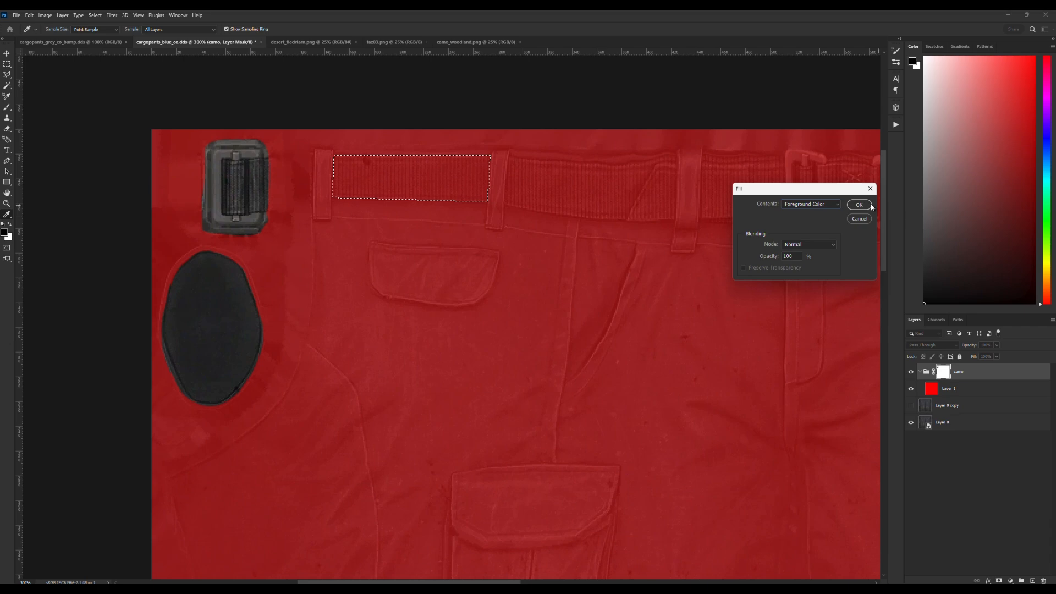
pyautogui.press('Return')
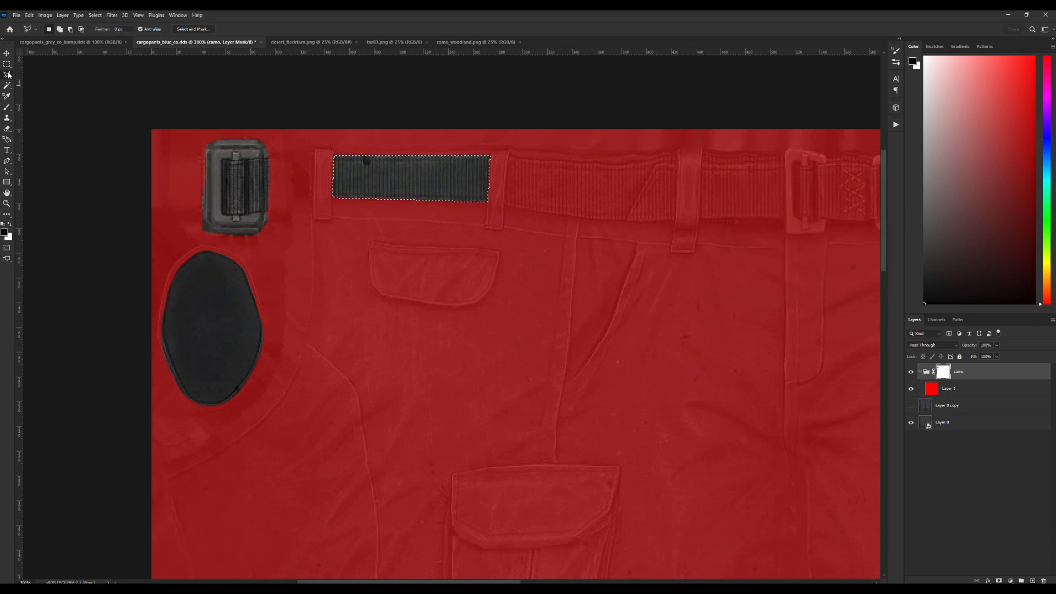
pyautogui.press('m')
pyautogui.hotkey('ctrl', 'd')
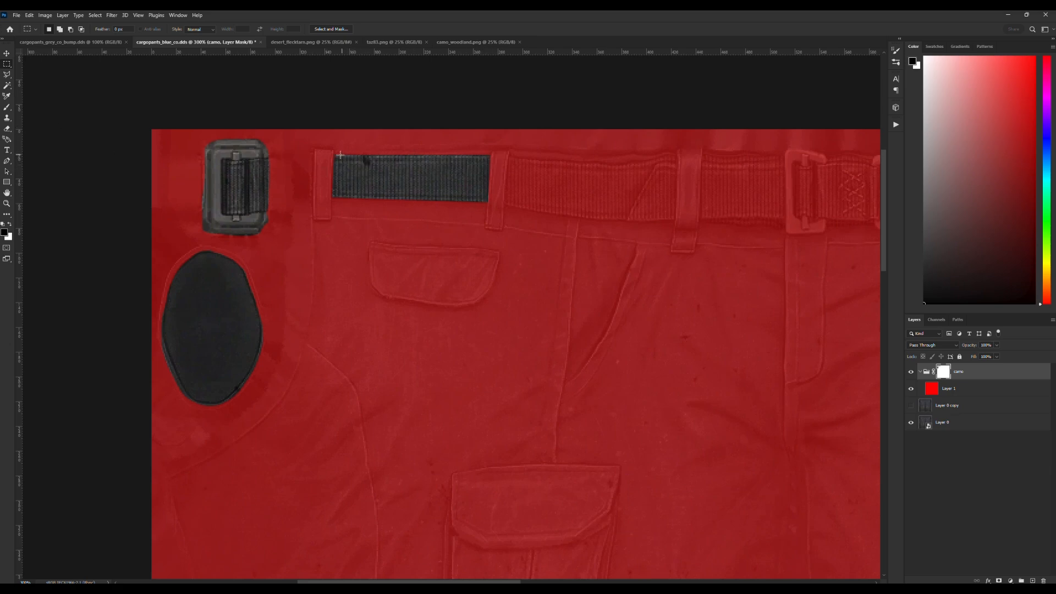
# Paint the second belt webbing section out of the mask in black and tidy its edges with a smaller white brush.
pyautogui.hscroll(3, 493, 349)
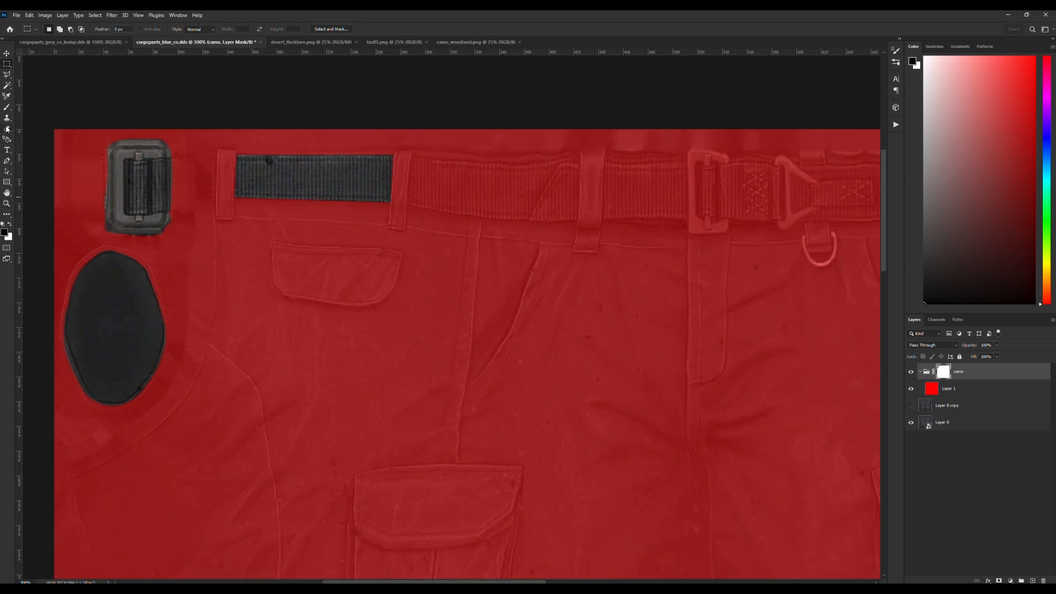
pyautogui.click(8, 110)
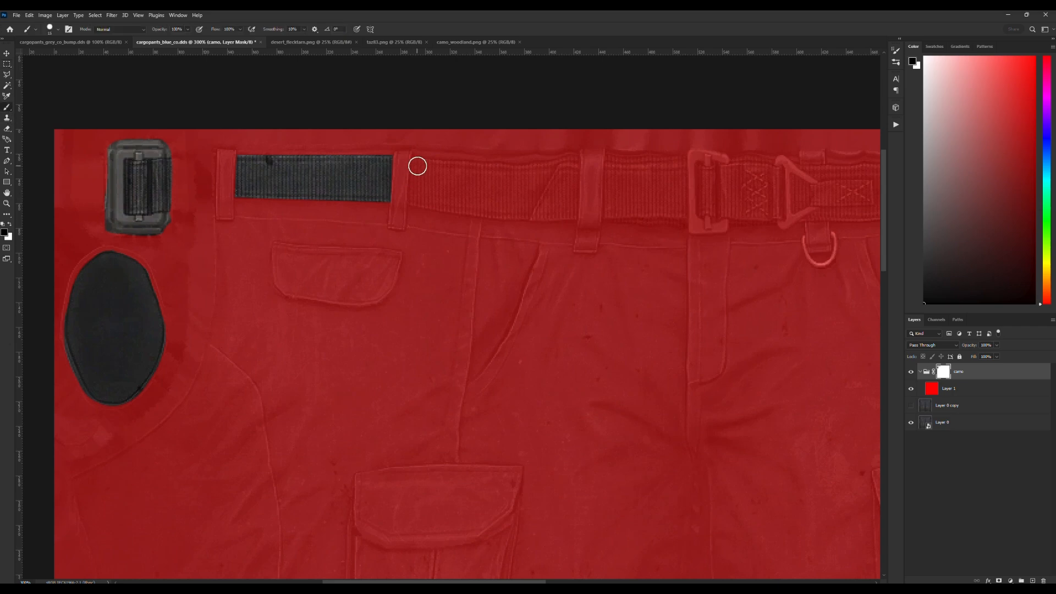
pyautogui.moveTo(419, 166)
pyautogui.mouseDown()
pyautogui.moveTo(575, 160)
pyautogui.moveTo(577, 173)
pyautogui.moveTo(568, 215)
pyautogui.moveTo(414, 198)
pyautogui.moveTo(415, 176)
pyautogui.moveTo(561, 176)
pyautogui.moveTo(561, 199)
pyautogui.moveTo(429, 181)
pyautogui.mouseUp()
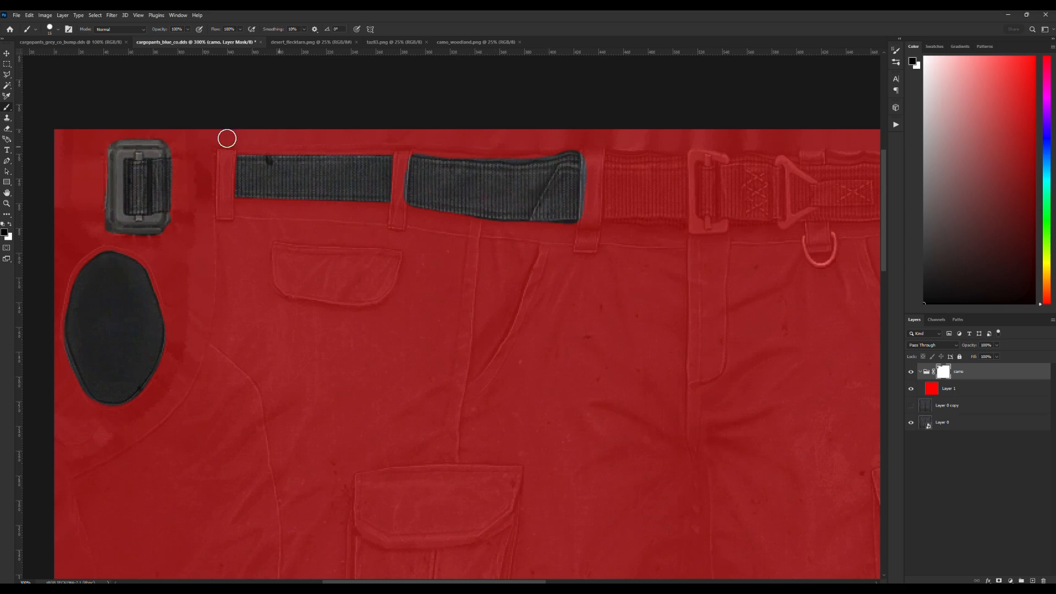
pyautogui.click(58, 31)
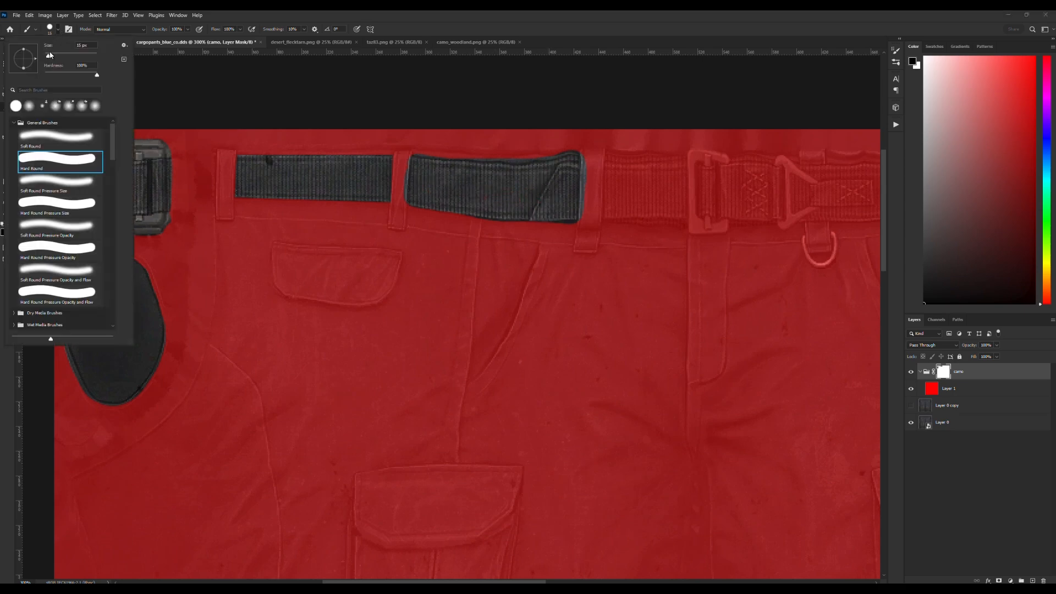
pyautogui.click(48, 58)
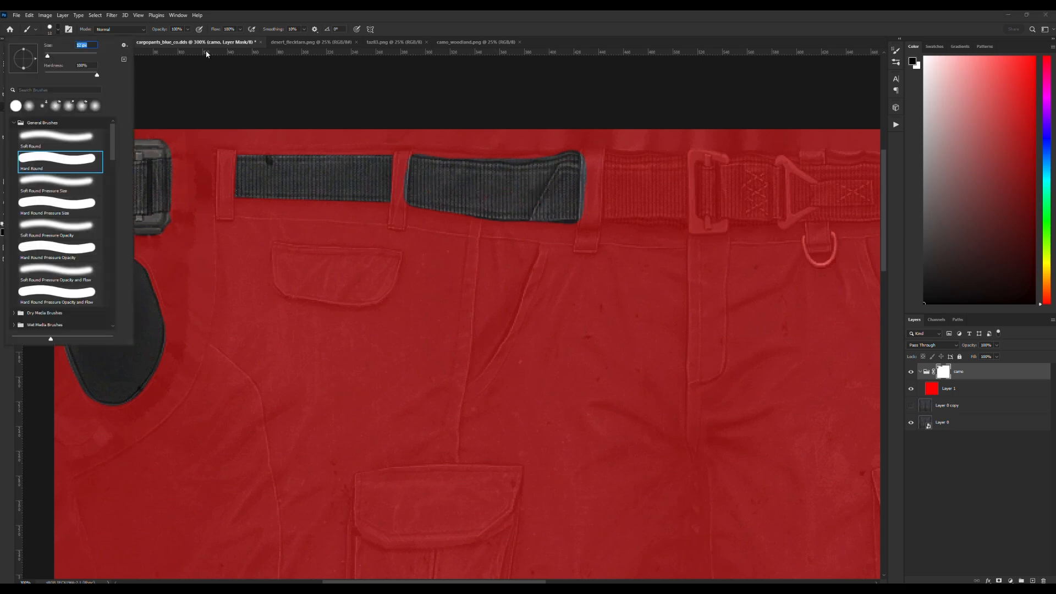
pyautogui.click(228, 18)
pyautogui.click(10, 224)
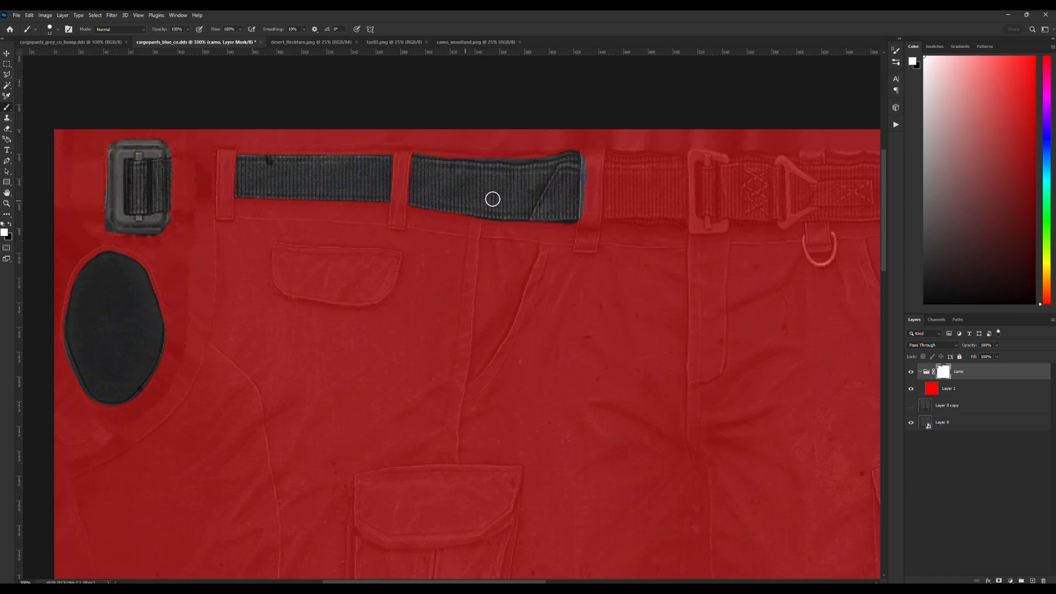
pyautogui.moveTo(588, 160); pyautogui.dragTo(585, 227)
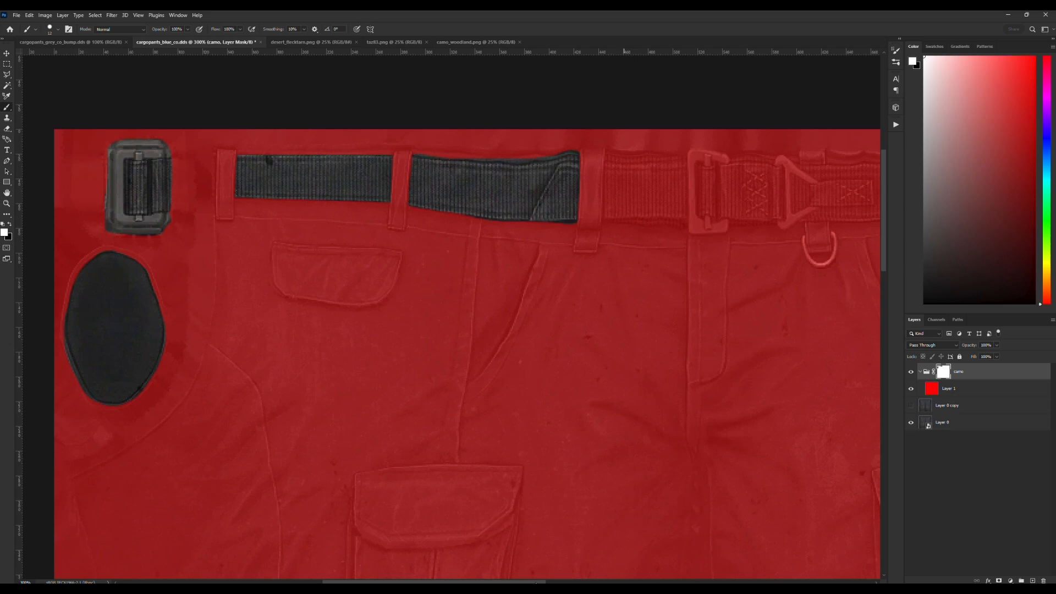
# Mask out the remaining belt sections, the front buckles and the D-ring in black, and clean up the D-ring's surroundings with white.
pyautogui.hscroll(10, 497, 442)
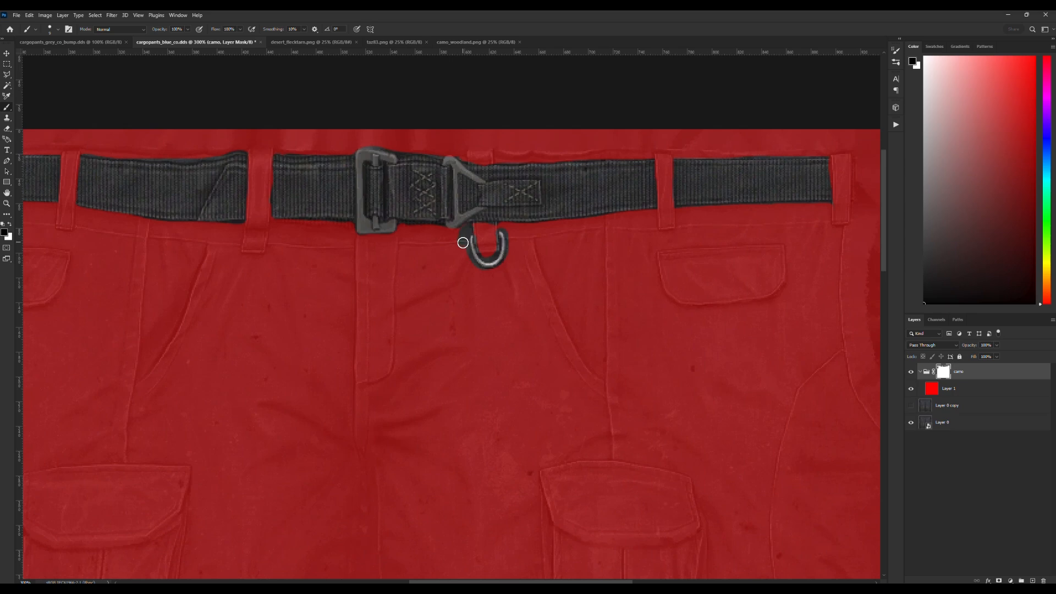
pyautogui.click(10, 225)
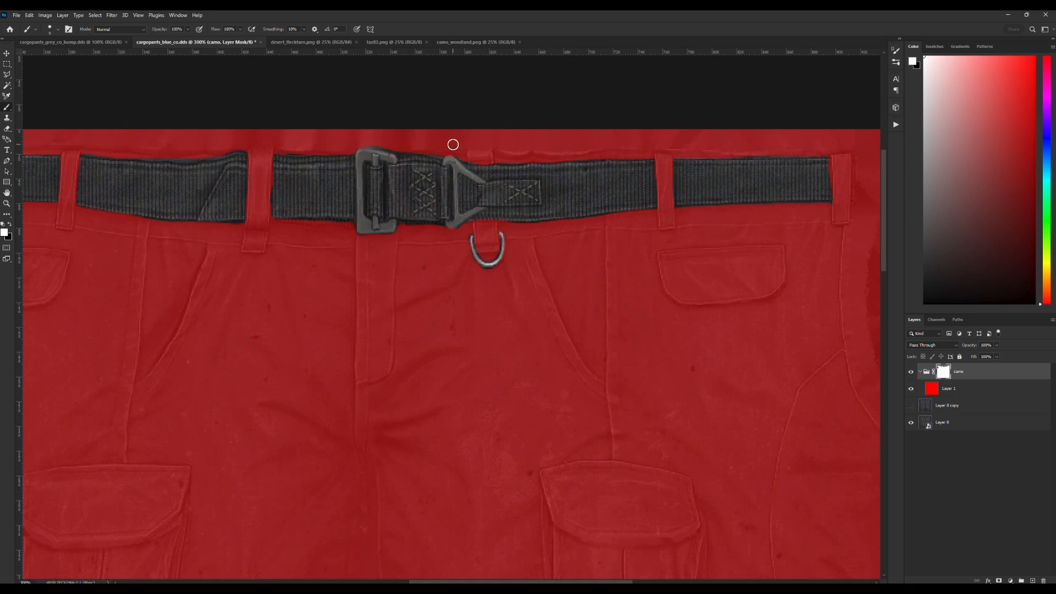
pyautogui.click(10, 224)
# Mask out the oval patch near the texture's opposite edge with a large Hard Round brush, finishing its rim with a smaller one.
pyautogui.moveTo(603, 582)
pyautogui.mouseDown()
pyautogui.moveTo(696, 582)
pyautogui.moveTo(527, 559)
pyautogui.moveTo(697, 567)
pyautogui.mouseUp()
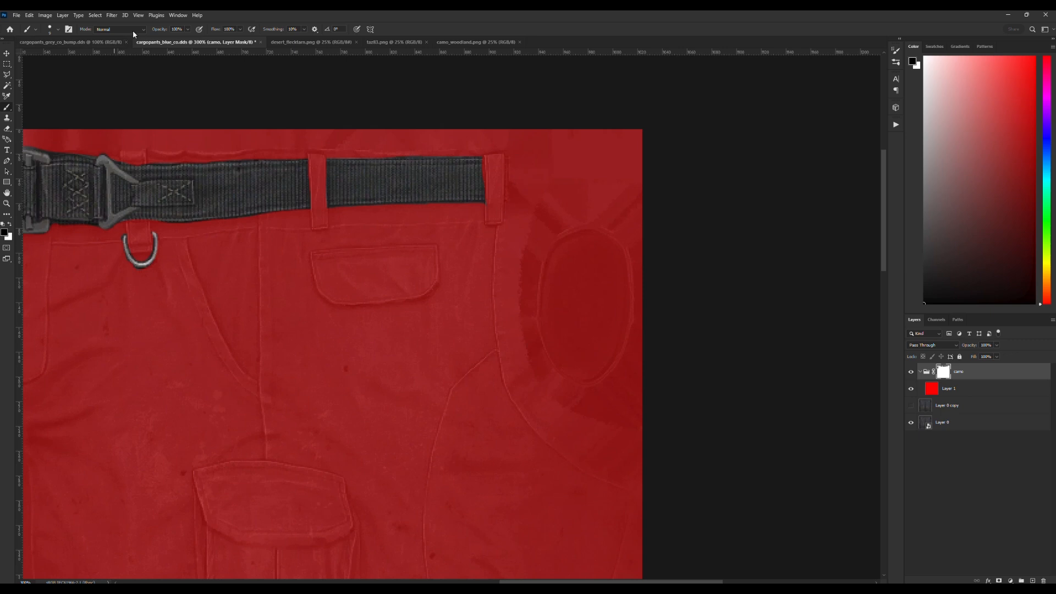
pyautogui.click(58, 29)
pyautogui.moveTo(47, 55); pyautogui.dragTo(61, 56)
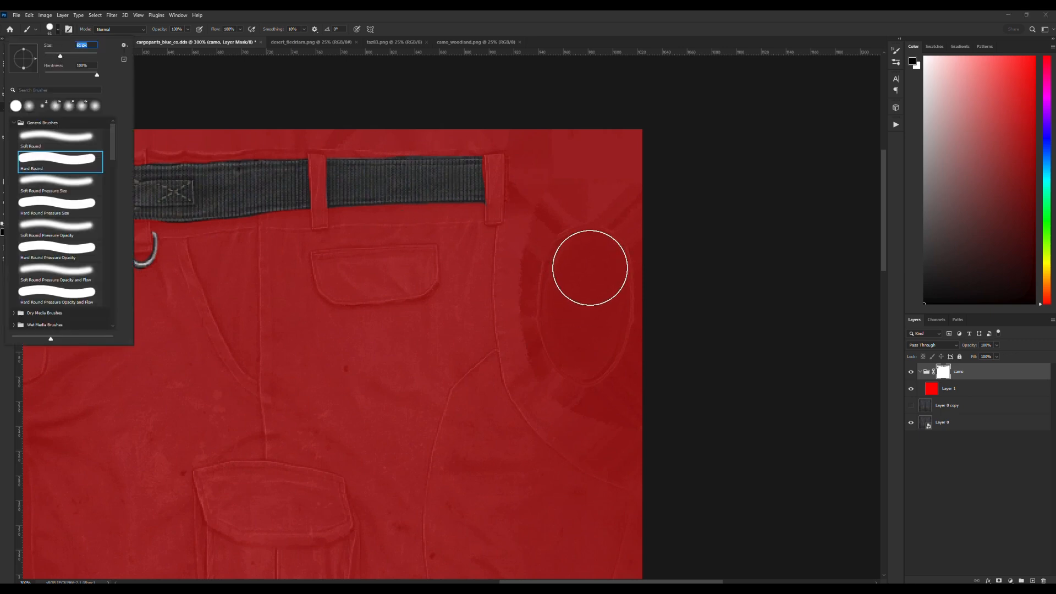
pyautogui.click(590, 268)
pyautogui.moveTo(590, 268)
pyautogui.mouseDown()
pyautogui.moveTo(582, 338)
pyautogui.moveTo(593, 282)
pyautogui.mouseUp()
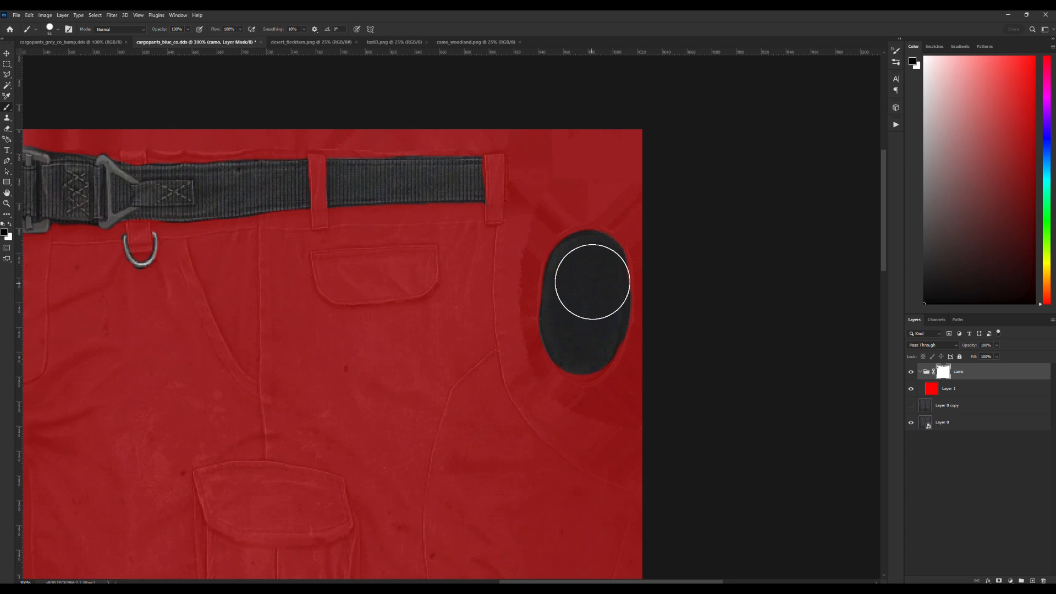
pyautogui.click(58, 29)
pyautogui.moveTo(54, 55); pyautogui.dragTo(51, 56)
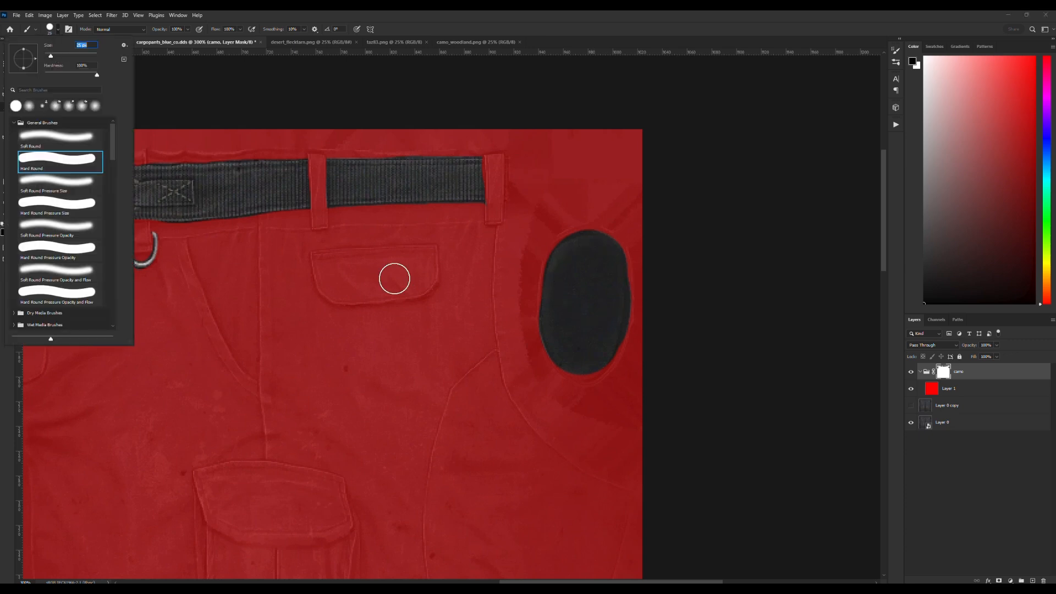
pyautogui.moveTo(569, 357)
pyautogui.mouseDown()
pyautogui.moveTo(585, 366)
pyautogui.moveTo(602, 354)
pyautogui.moveTo(610, 264)
pyautogui.mouseUp()
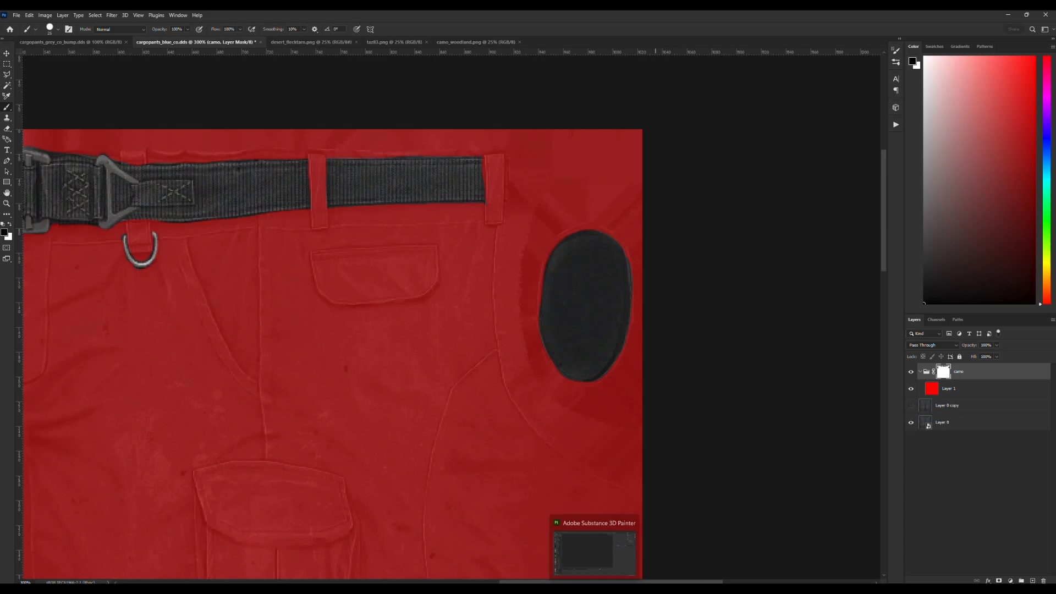
# Switch to Blender and select the cargo pants mesh on the military outfit model.
pyautogui.click(595, 589)
pyautogui.moveTo(563, 272); pyautogui.dragTo(572, 151)
pyautogui.scroll(7, 620, 208)
pyautogui.scroll(7, 457, 182)
pyautogui.scroll(-7, 495, 190)
pyautogui.moveTo(633, 207); pyautogui.dragTo(597, 203)
pyautogui.scroll(-6, 596, 203)
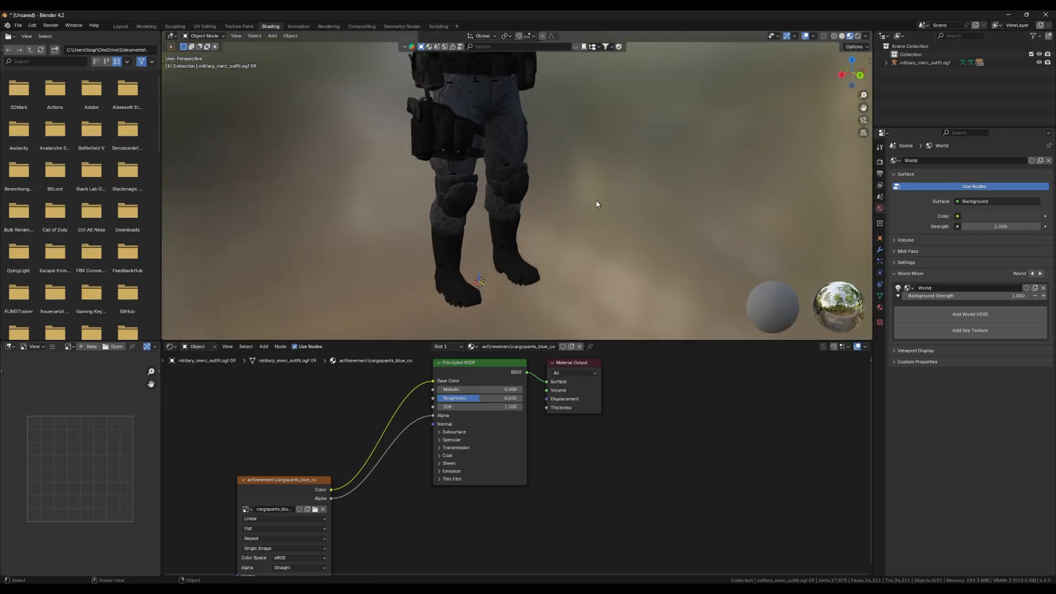
pyautogui.keyDown('shift'); pyautogui.moveTo(528, 170); pyautogui.dragTo(540, 203); pyautogui.keyUp('shift')
pyautogui.click(540, 203)
pyautogui.moveTo(668, 206); pyautogui.dragTo(532, 177)
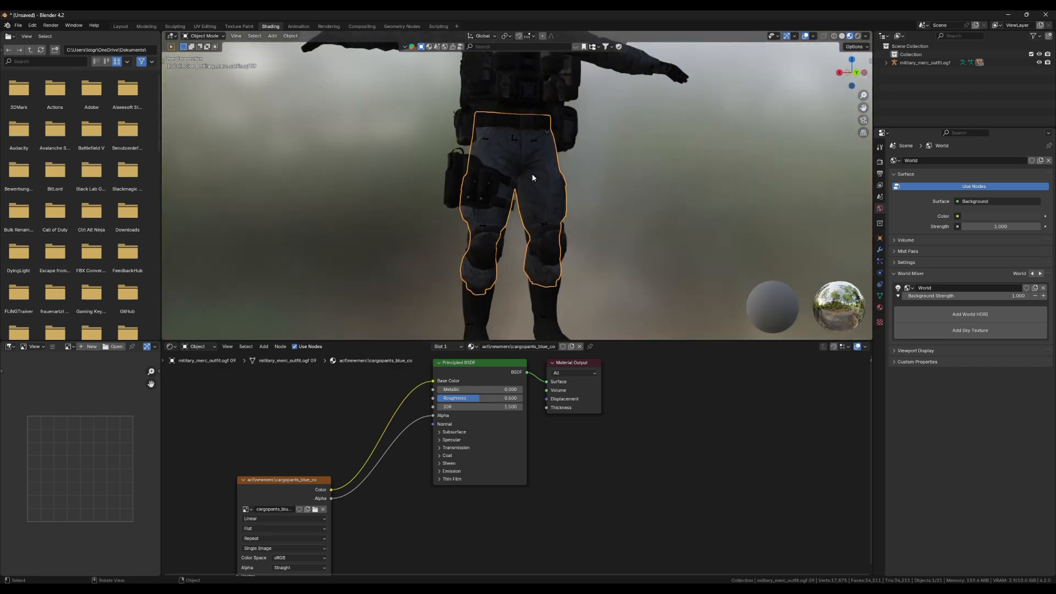
# Open the pants mesh in the UV Editing workspace and display the model with its textures in the 3D view.
pyautogui.click(214, 28)
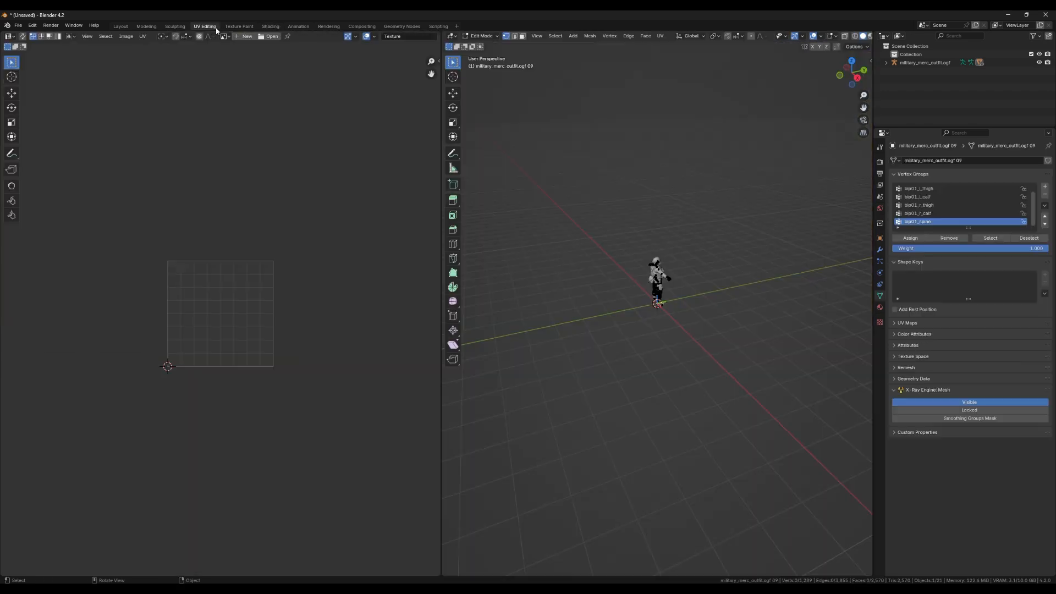
pyautogui.scroll(11, 766, 246)
pyautogui.moveTo(798, 217); pyautogui.dragTo(676, 199)
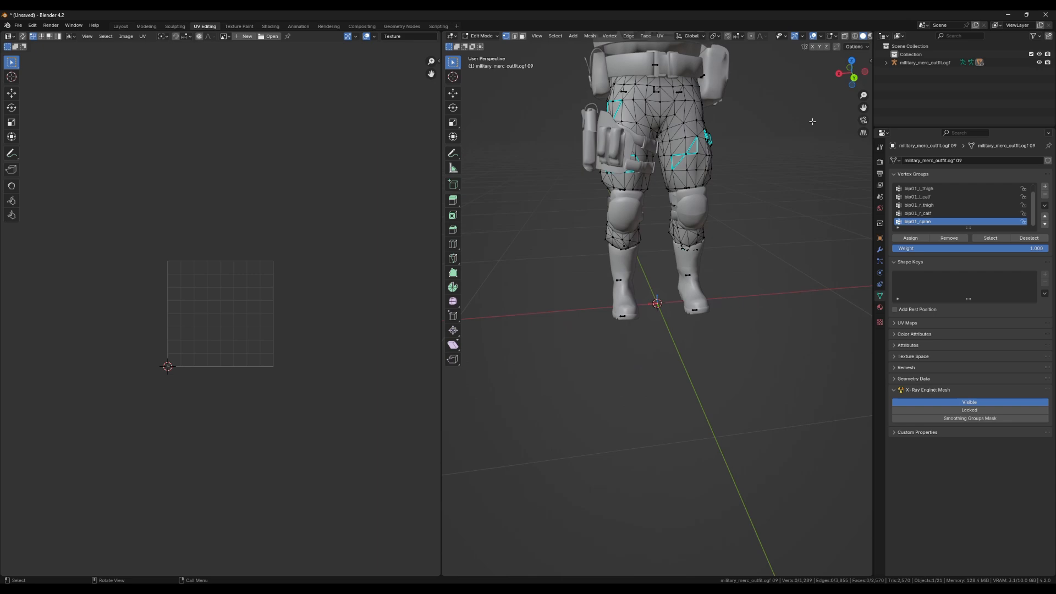
pyautogui.click(870, 35)
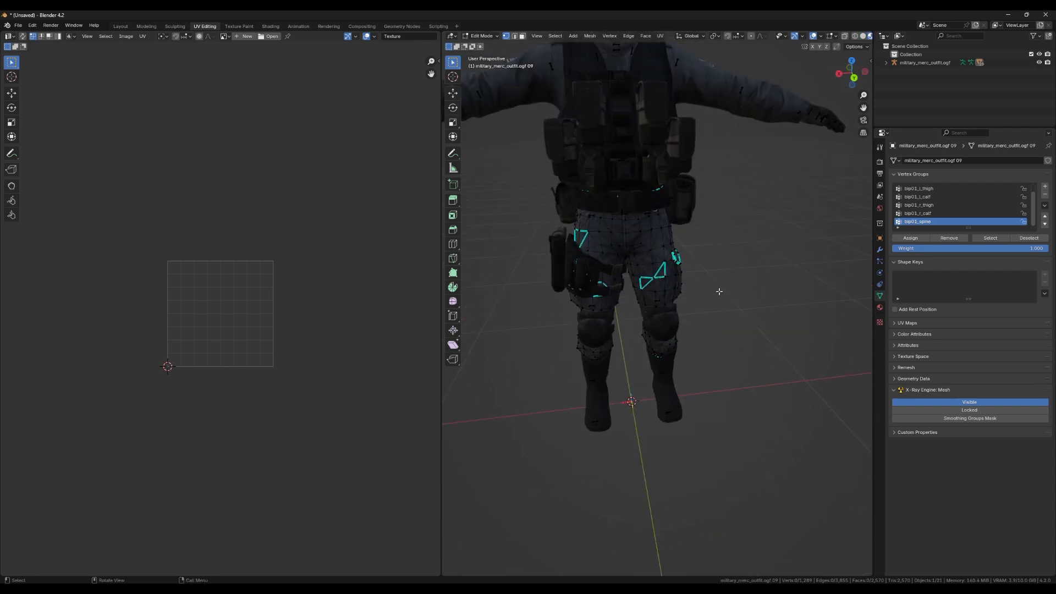
# Isolate the pants mesh in local view and compare its full UV layout with the cargo pants texture, leaving nothing selected.
pyautogui.press('a')
pyautogui.scroll(-1, 308, 349)
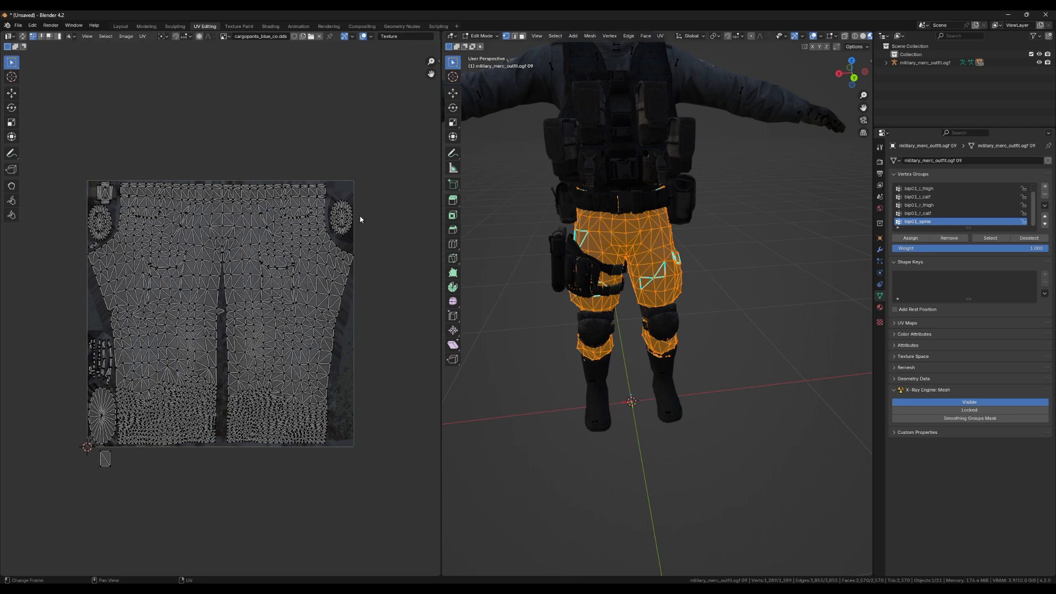
pyautogui.click(743, 230)
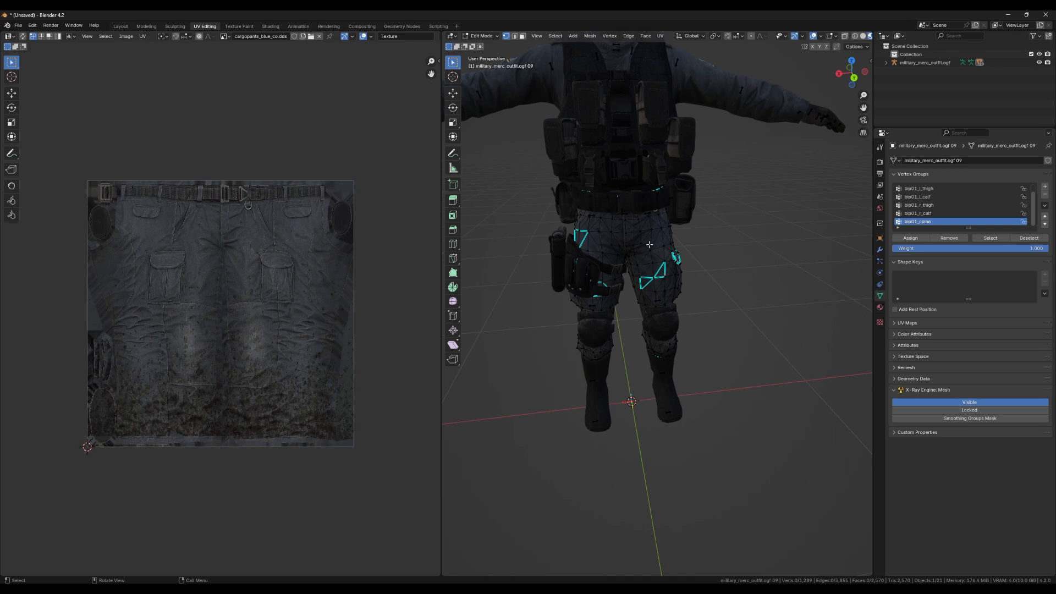
pyautogui.press('KP_Divide')
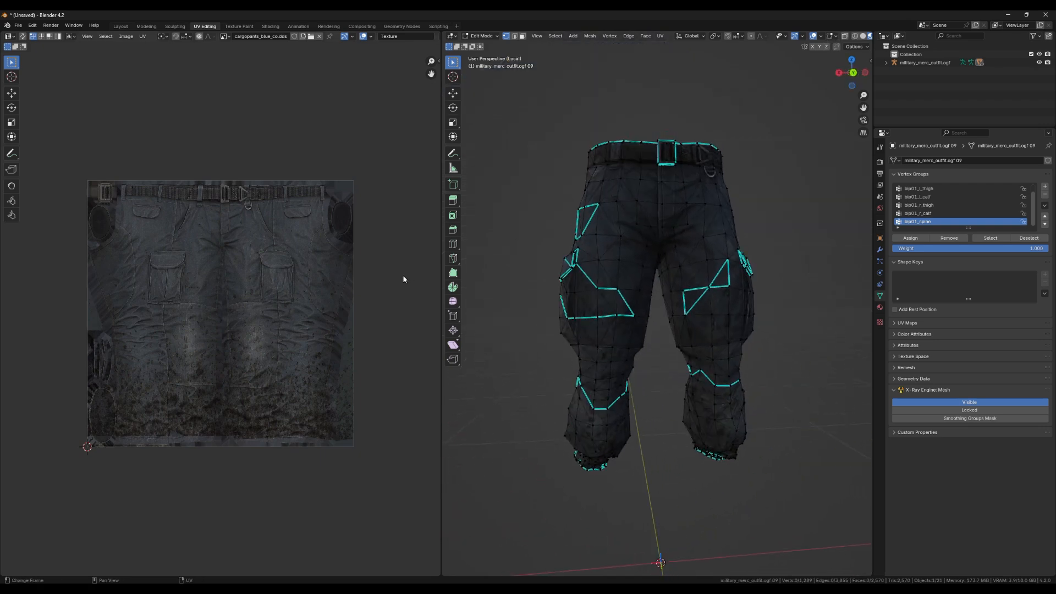
pyautogui.press('a')
pyautogui.moveTo(628, 155); pyautogui.dragTo(785, 279)
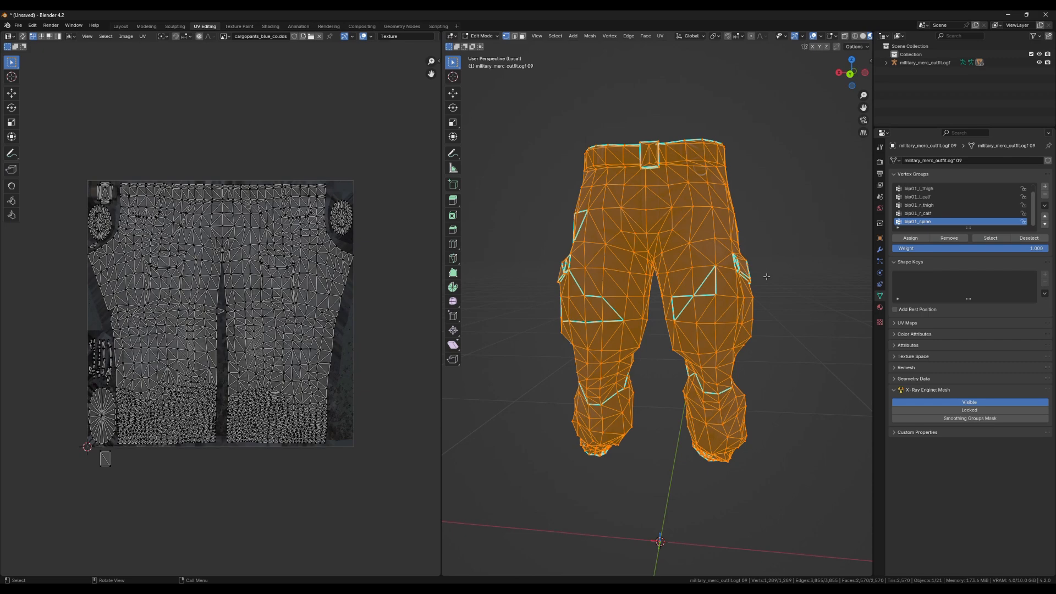
pyautogui.click(767, 277)
# Display the pants as wireframe and select the thigh area and each trouser leg end to find their matching UV islands.
pyautogui.click(855, 36)
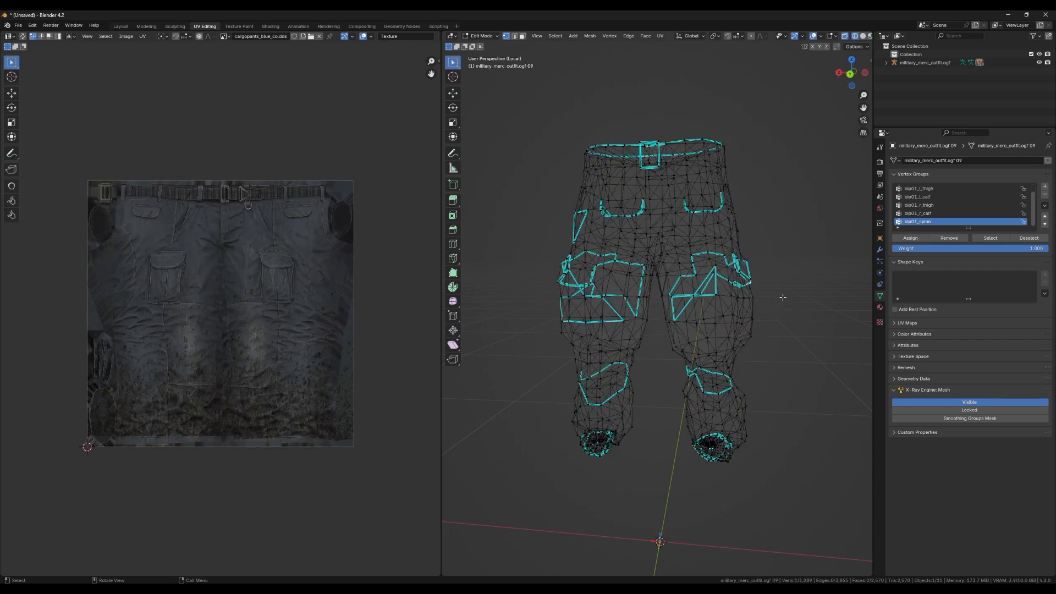
pyautogui.moveTo(783, 297); pyautogui.dragTo(667, 341)
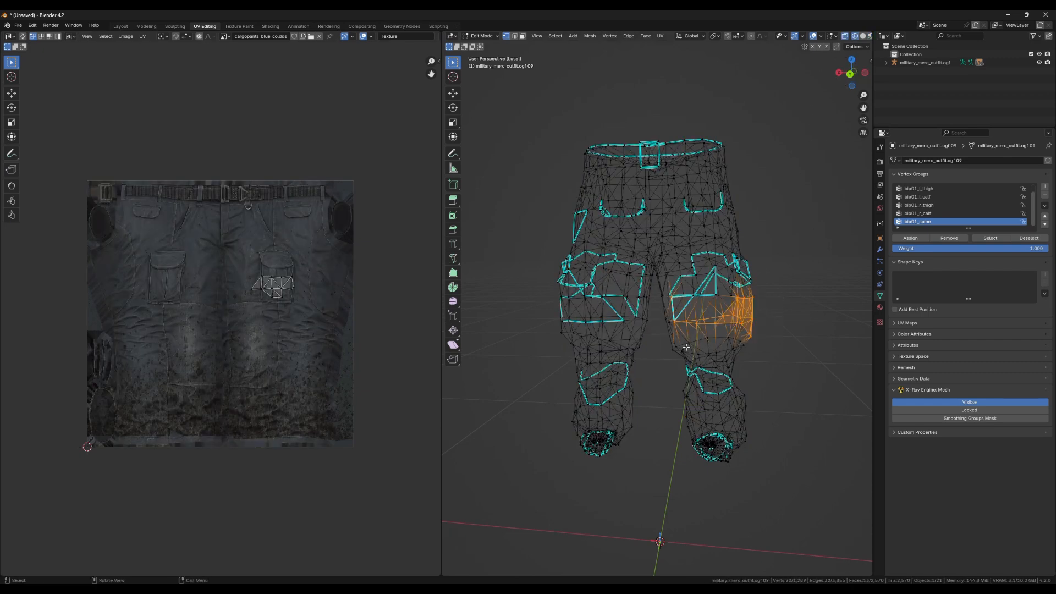
pyautogui.moveTo(517, 250); pyautogui.dragTo(768, 345)
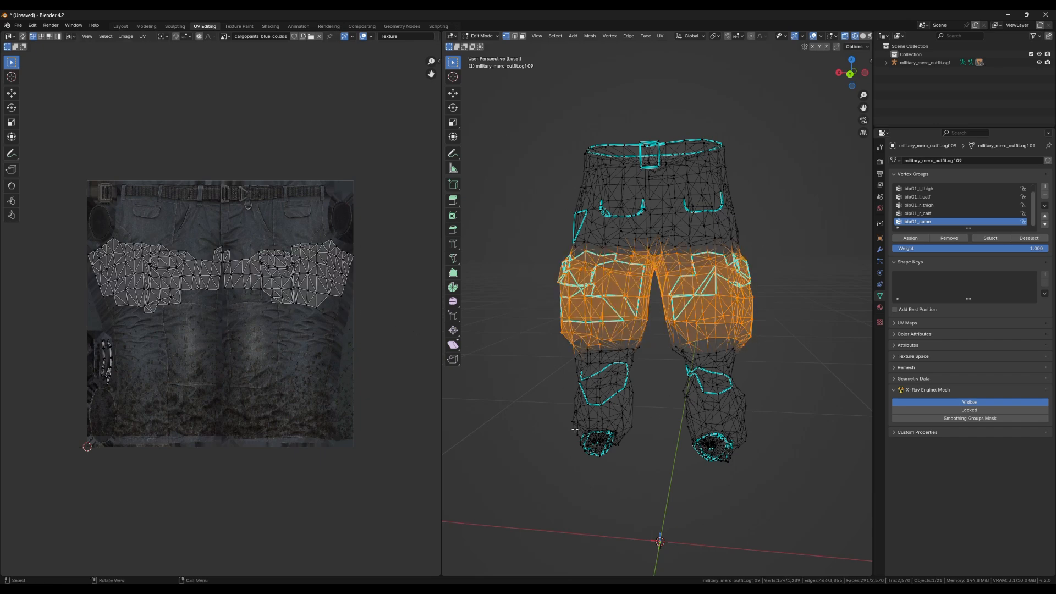
pyautogui.moveTo(575, 430); pyautogui.dragTo(626, 462)
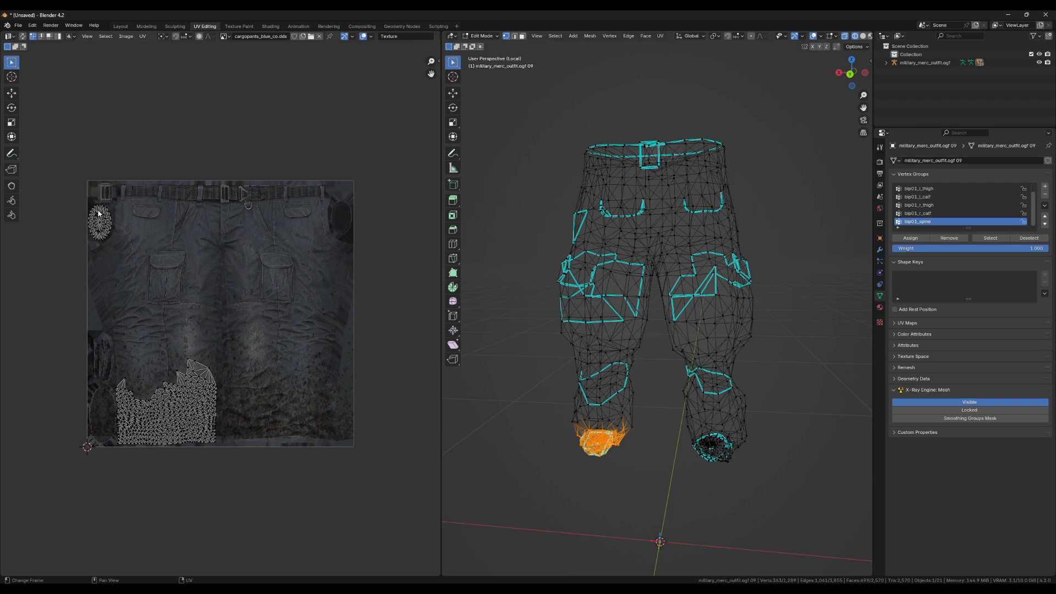
pyautogui.moveTo(681, 456); pyautogui.dragTo(770, 475)
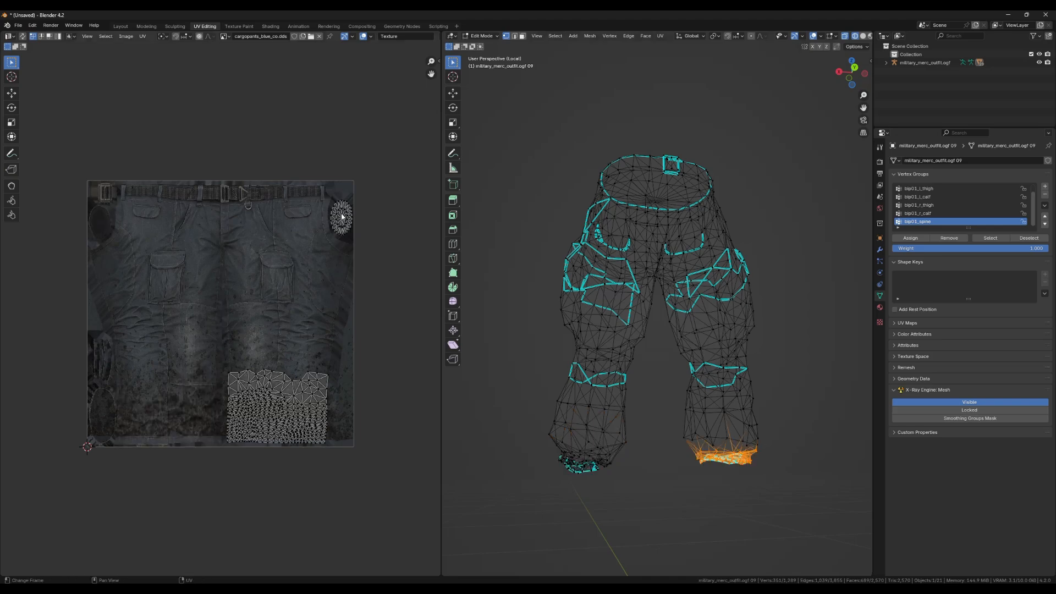
pyautogui.moveTo(694, 421); pyautogui.dragTo(628, 279)
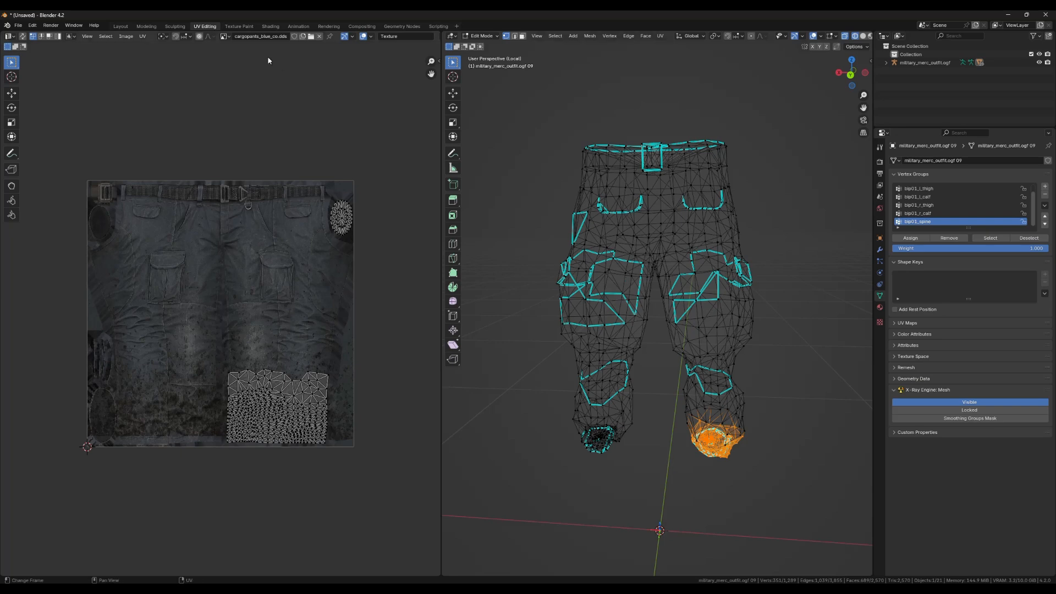
# Open the Shading workspace and view the whole outfit with the pants material's nodes.
pyautogui.click(270, 25)
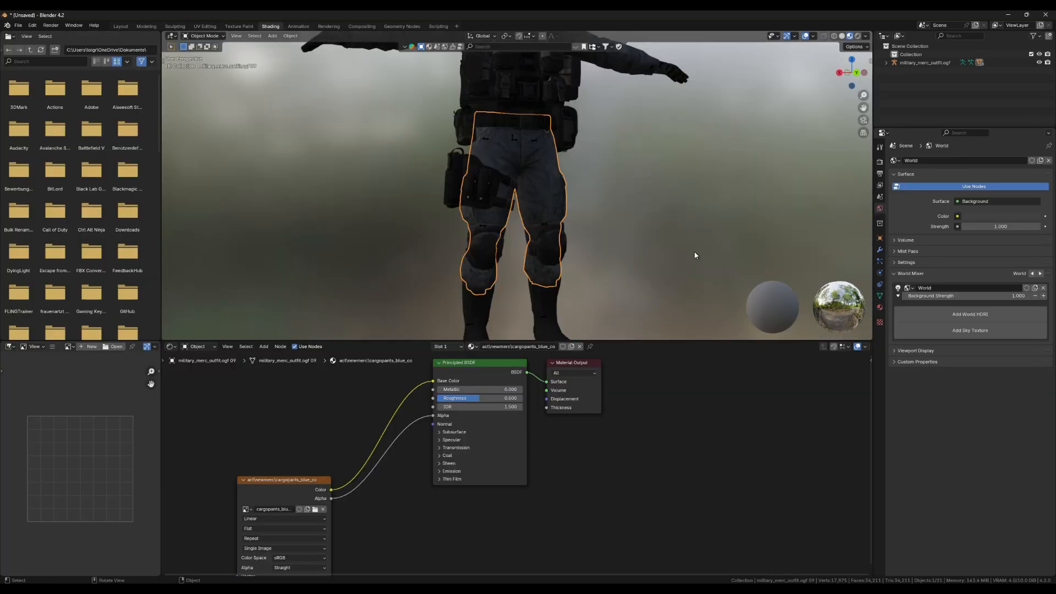
pyautogui.scroll(-3, 694, 252)
pyautogui.moveTo(667, 149); pyautogui.dragTo(672, 178)
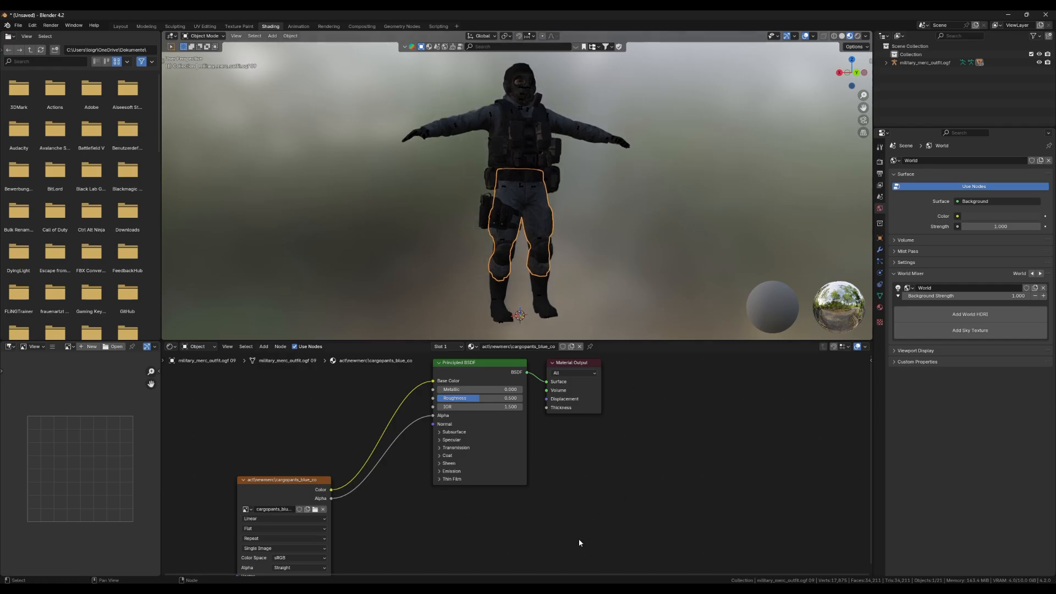
# Switch to Photoshop and mask out the large oval patch in the texture's lower left corner in black on the camo group's mask.
pyautogui.click(567, 590)
pyautogui.scroll(-2, 393, 374)
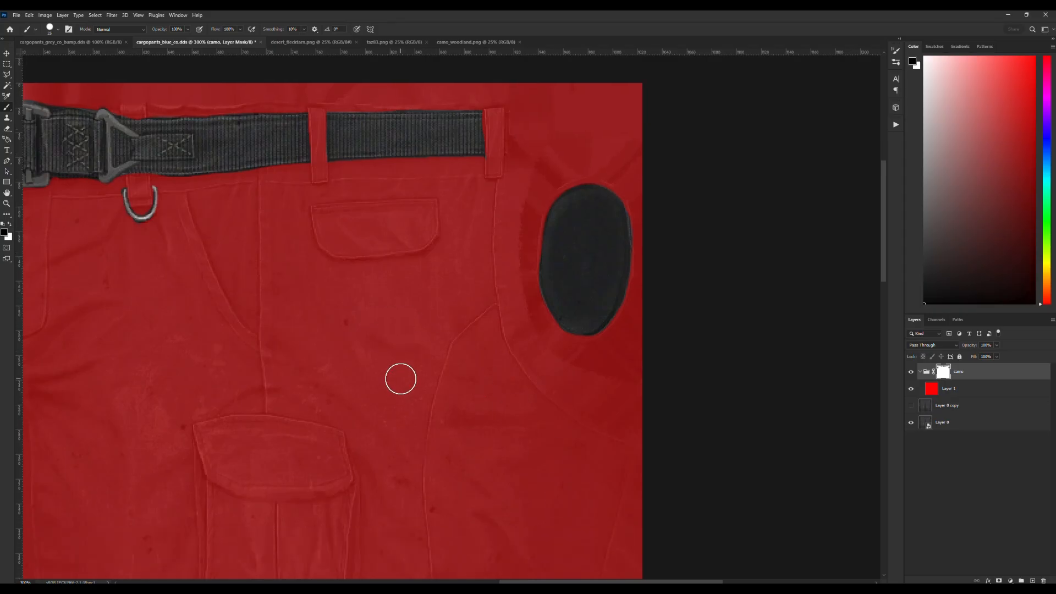
pyautogui.scroll(2, 401, 379)
pyautogui.hscroll(-12, 448, 544)
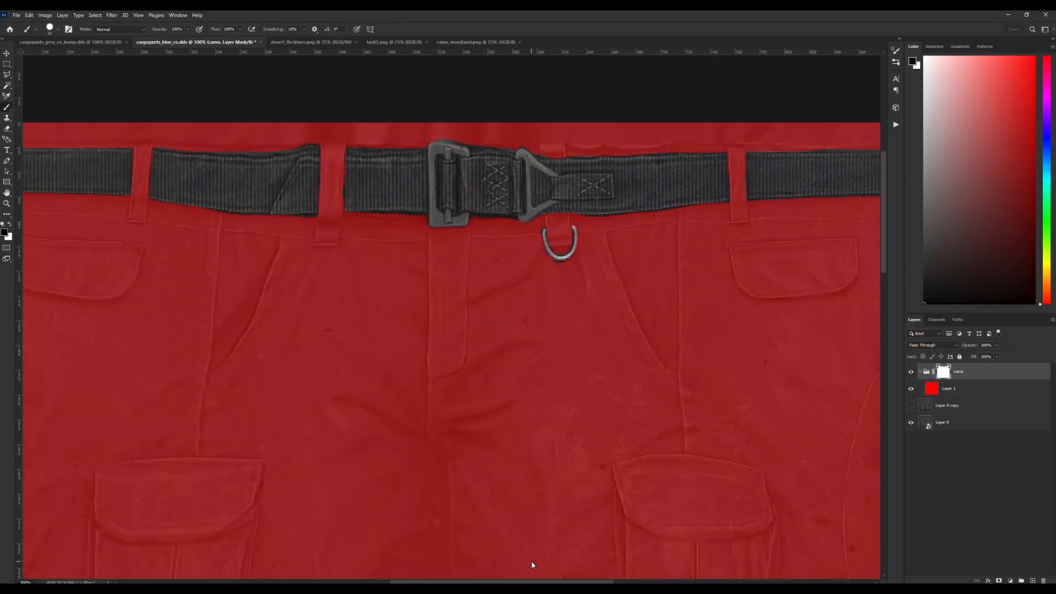
pyautogui.hscroll(2, 437, 546)
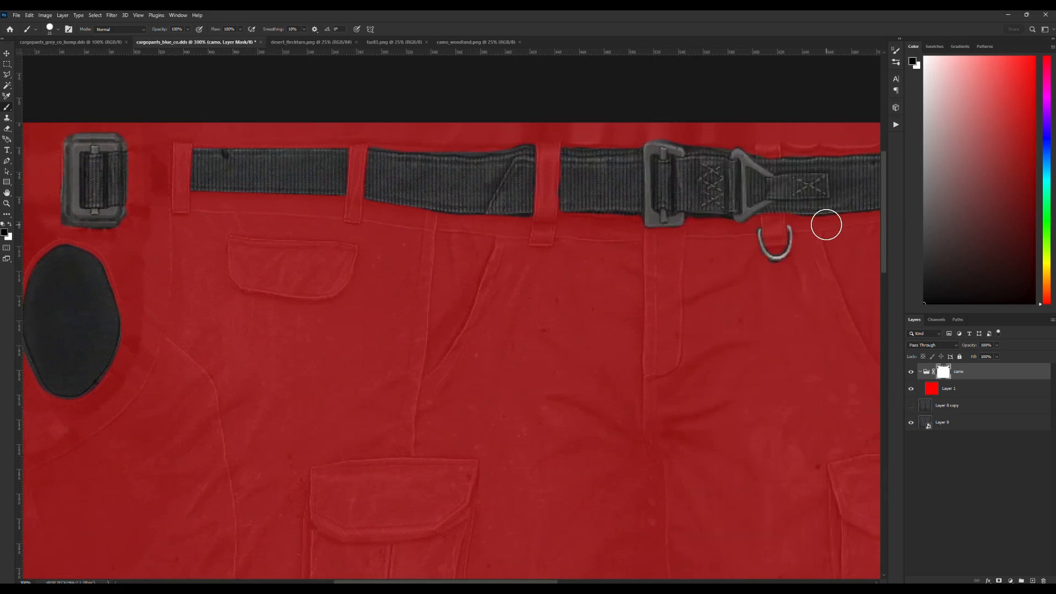
pyautogui.moveTo(884, 198); pyautogui.dragTo(893, 378)
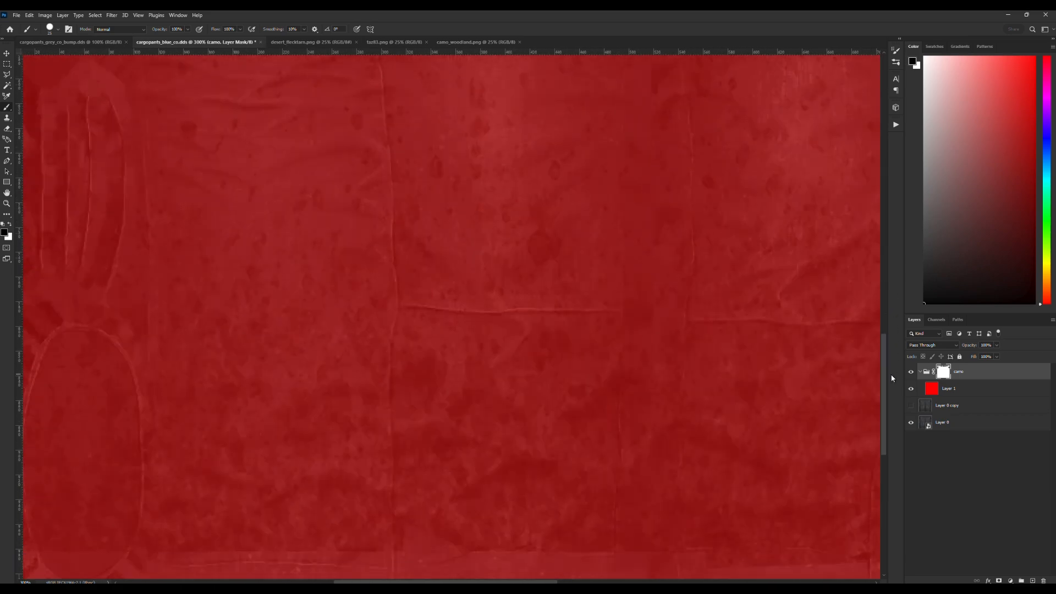
pyautogui.scroll(-5, 658, 544)
pyautogui.hscroll(-3, 240, 262)
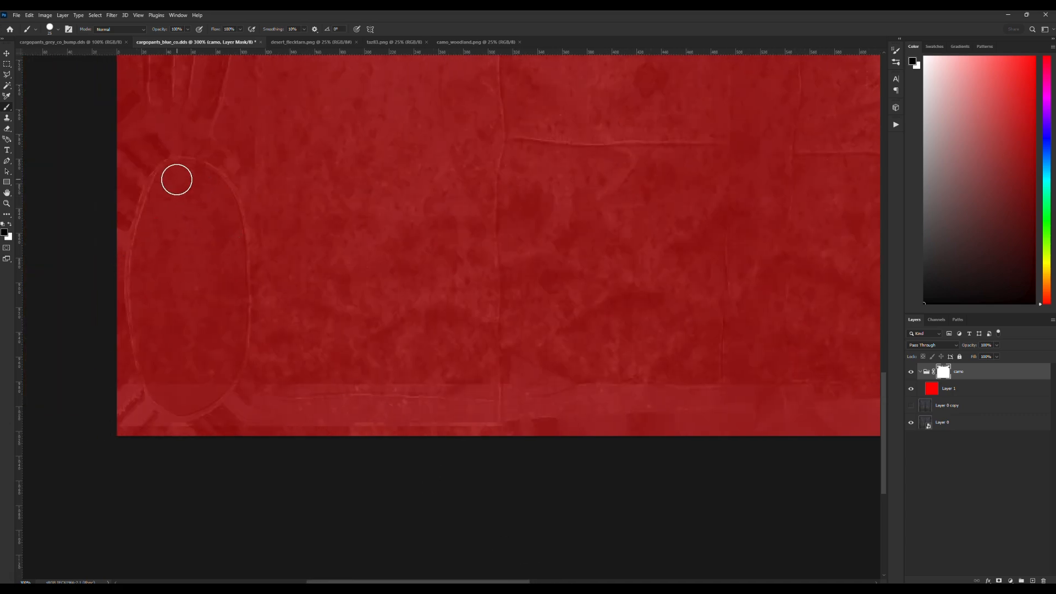
pyautogui.moveTo(184, 177)
pyautogui.mouseDown()
pyautogui.moveTo(148, 241)
pyautogui.moveTo(142, 306)
pyautogui.moveTo(153, 376)
pyautogui.moveTo(191, 400)
pyautogui.moveTo(228, 357)
pyautogui.moveTo(234, 282)
pyautogui.moveTo(232, 219)
pyautogui.moveTo(193, 176)
pyautogui.moveTo(162, 313)
pyautogui.moveTo(173, 370)
pyautogui.moveTo(190, 361)
pyautogui.moveTo(187, 376)
pyautogui.moveTo(211, 312)
pyautogui.moveTo(203, 207)
pyautogui.moveTo(191, 295)
pyautogui.mouseUp()
# Hide the camo group and examine the dirt, hem and patches on the underlying pants texture.
pyautogui.click(911, 373)
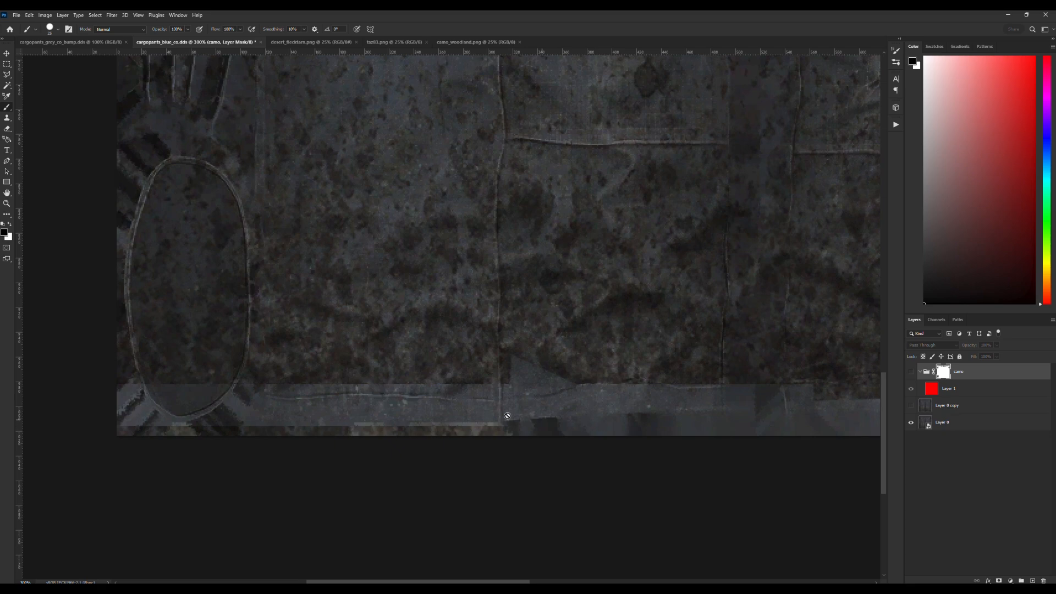
pyautogui.moveTo(522, 582); pyautogui.dragTo(501, 562)
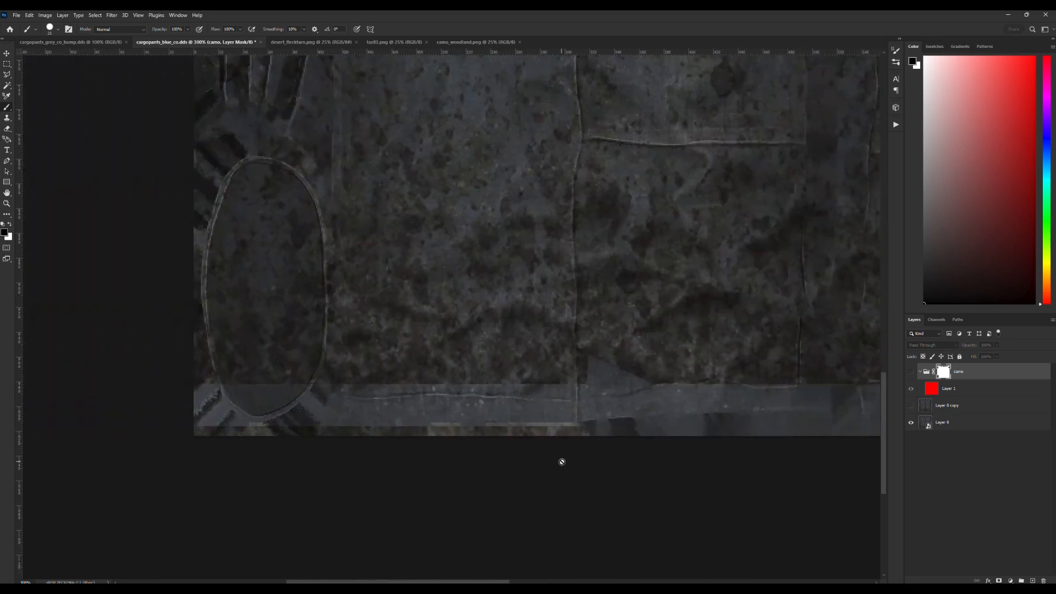
pyautogui.moveTo(506, 582); pyautogui.dragTo(538, 581)
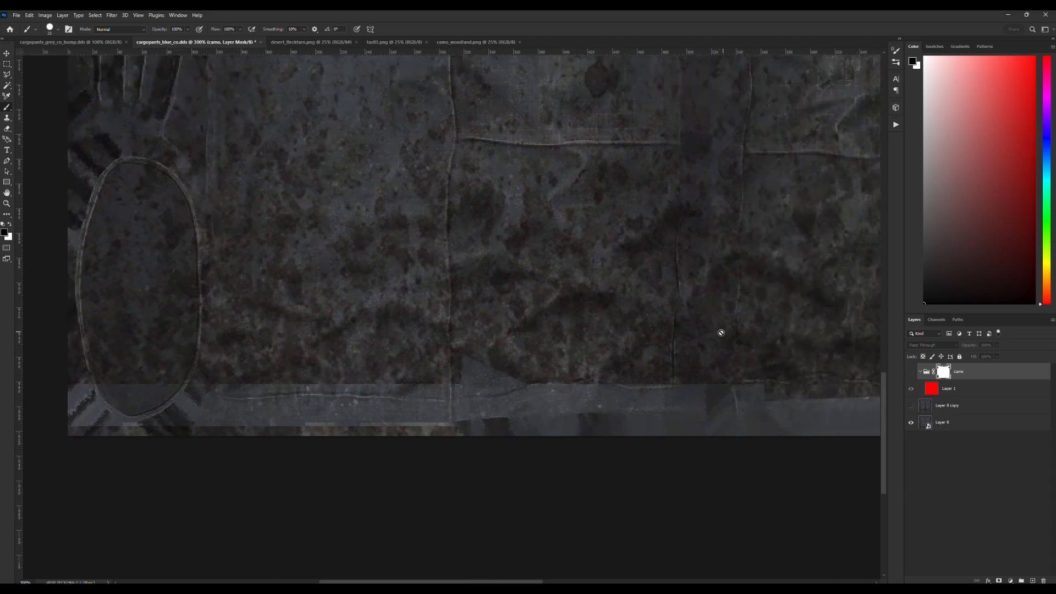
pyautogui.scroll(2, 660, 331)
pyautogui.scroll(1, 602, 338)
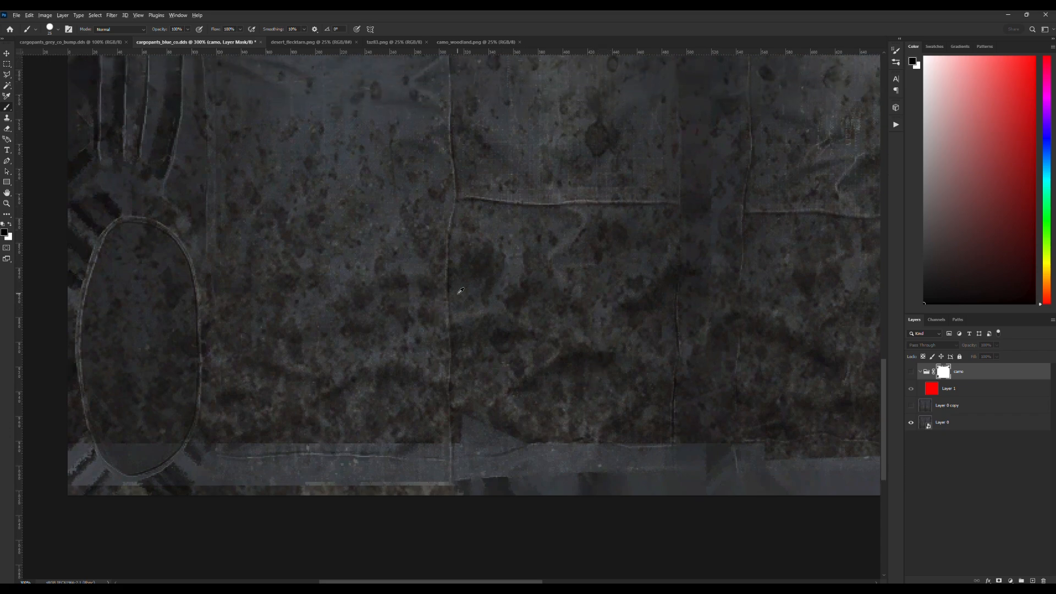
pyautogui.press('z')
pyautogui.keyDown('alt'); pyautogui.click(520, 278); pyautogui.keyUp('alt')
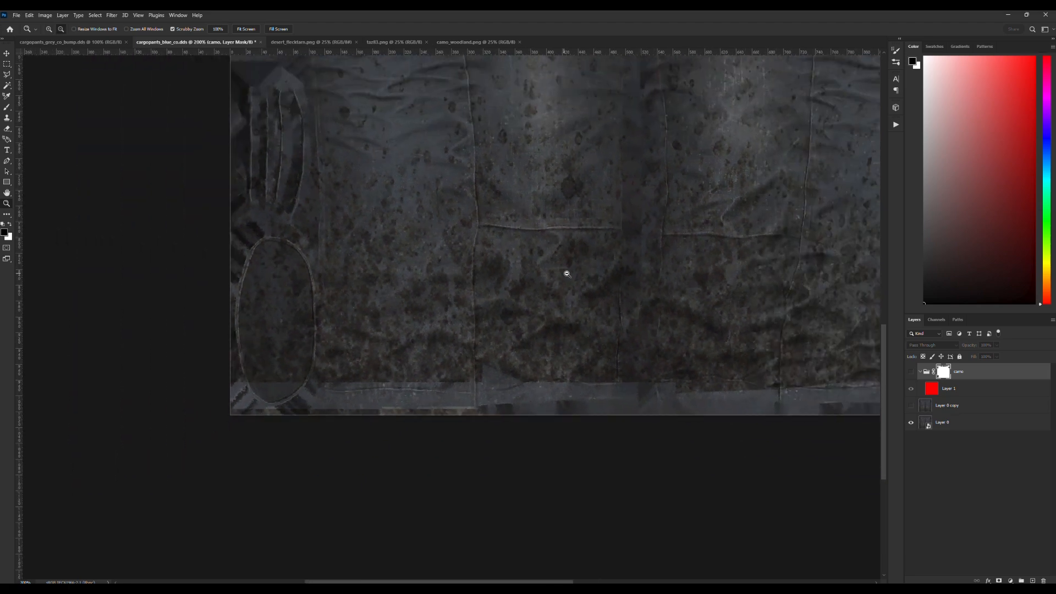
pyautogui.keyDown('alt'); pyautogui.click(568, 273); pyautogui.keyUp('alt')
pyautogui.scroll(4, 672, 307)
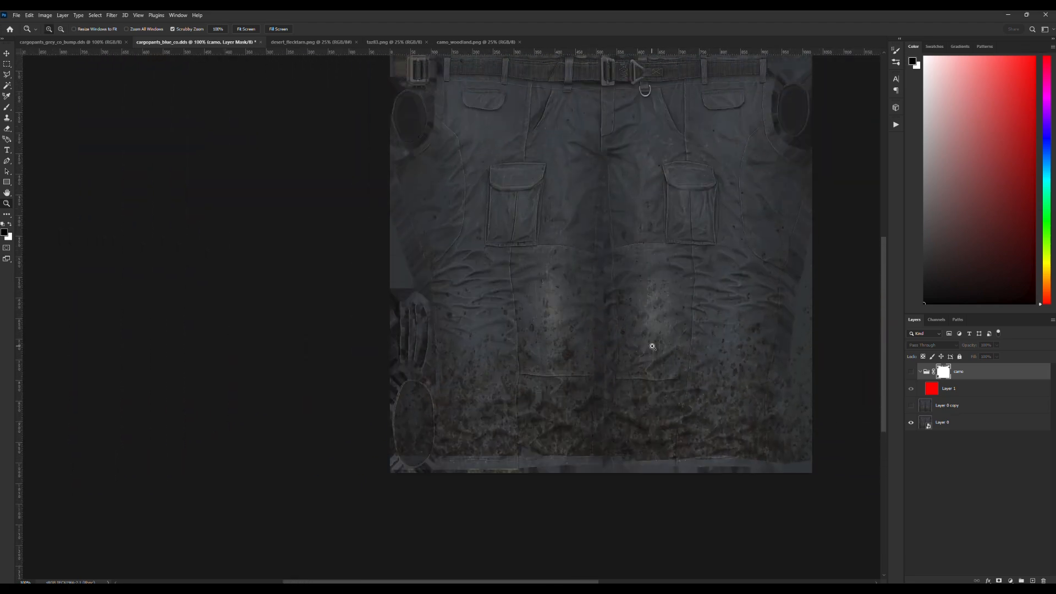
pyautogui.scroll(1, 660, 350)
pyautogui.scroll(-1, 697, 360)
# Compare the texture with and without the camo group, leave the group hidden, and show and select Layer 0 copy.
pyautogui.click(912, 373)
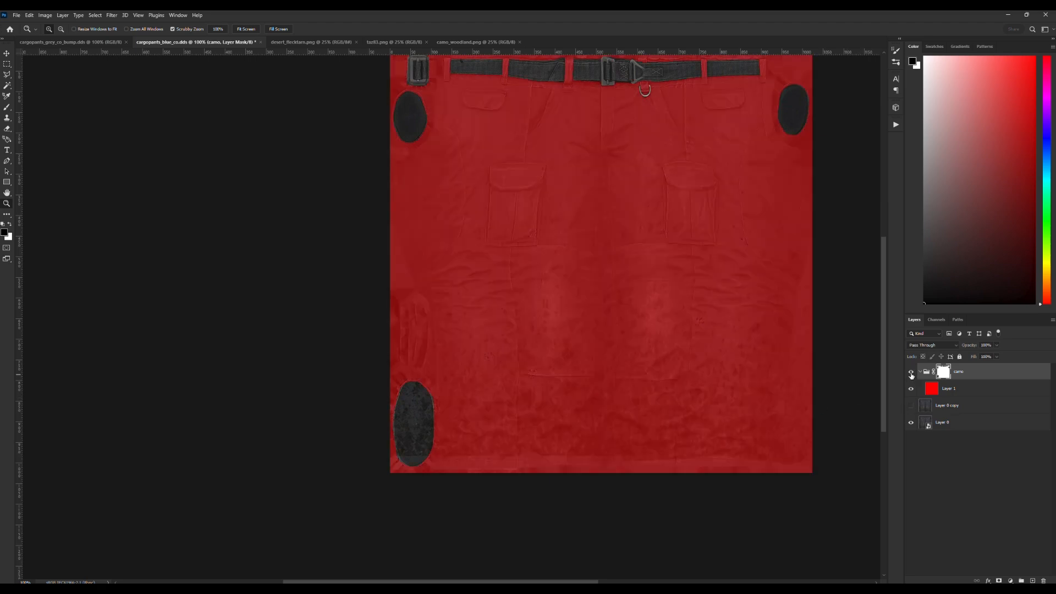
pyautogui.click(911, 373)
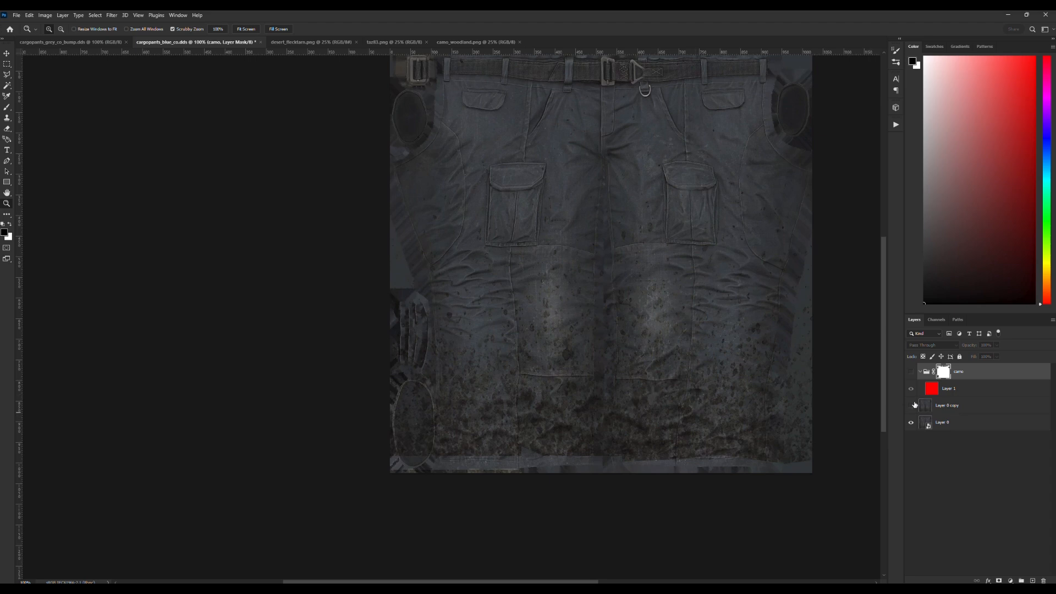
pyautogui.click(944, 408)
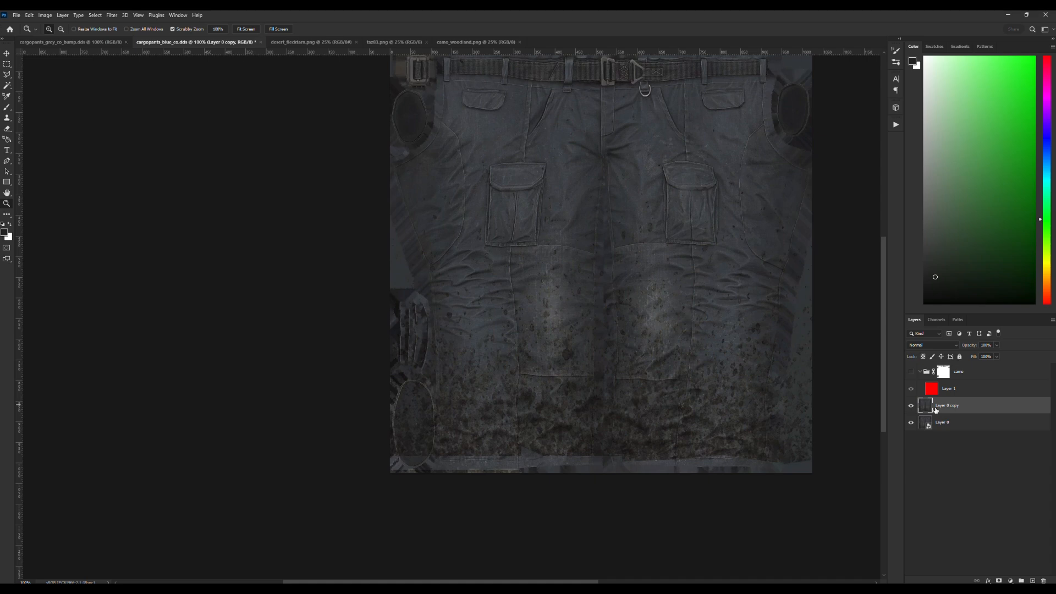
pyautogui.click(643, 418)
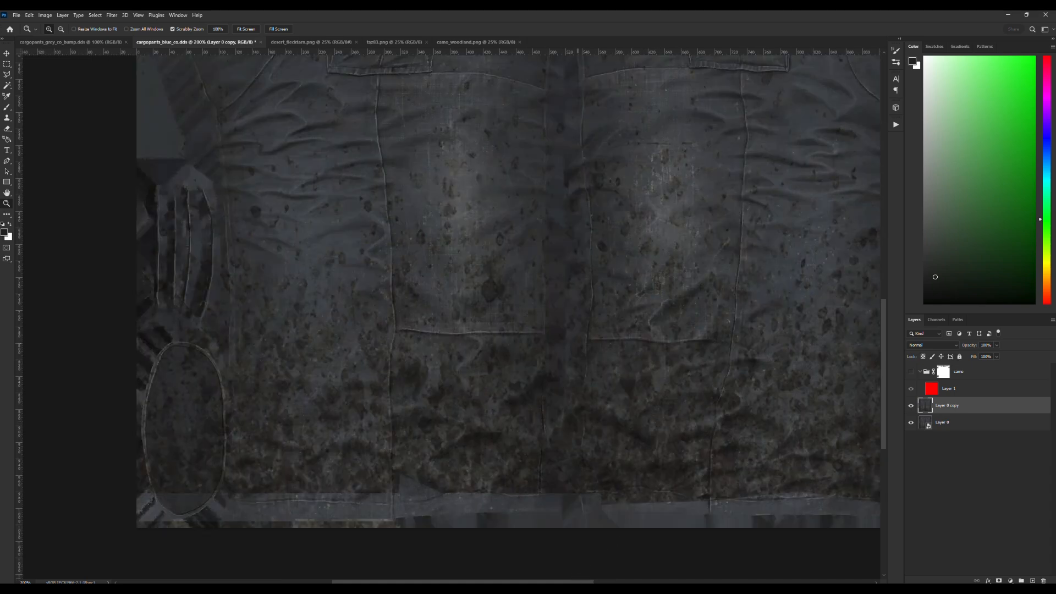
pyautogui.hscroll(5, 614, 575)
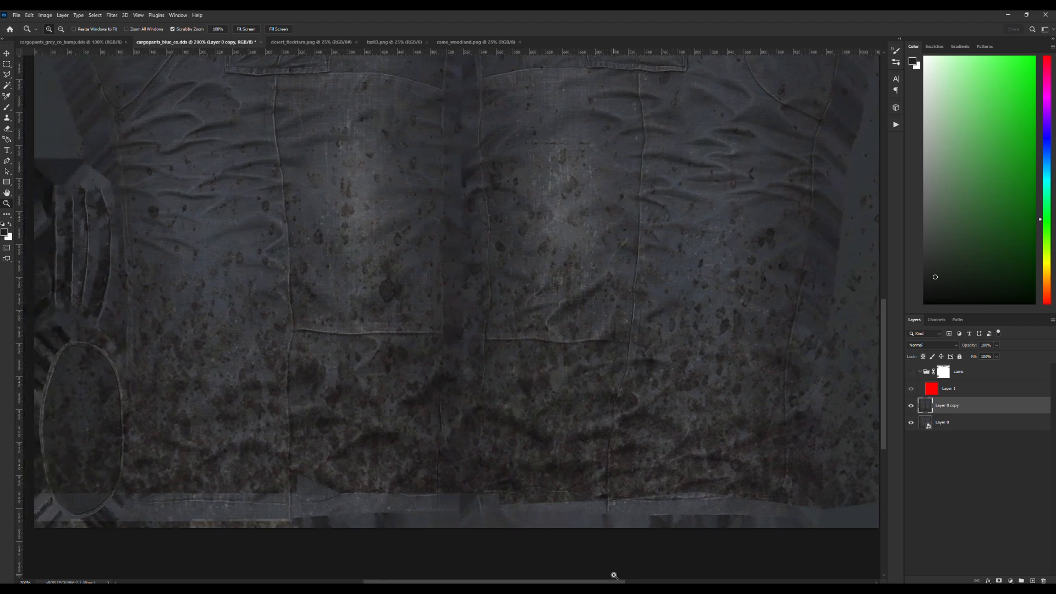
pyautogui.scroll(2, 476, 214)
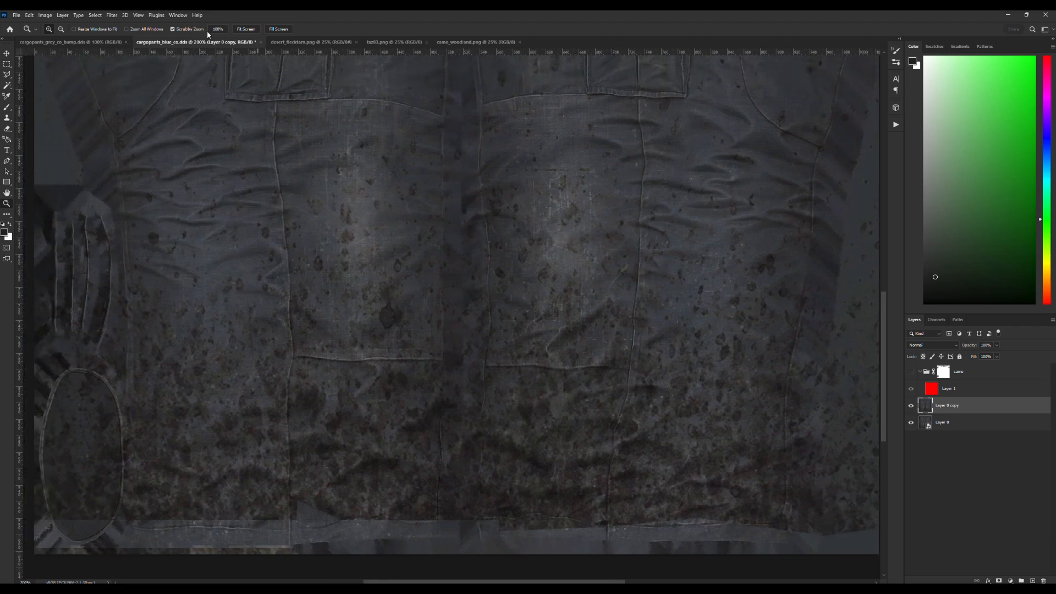
# Try selecting the dark dirt spots on Layer 0 copy with Color Range at a fuzziness of 24, and clear the selection.
pyautogui.click(95, 15)
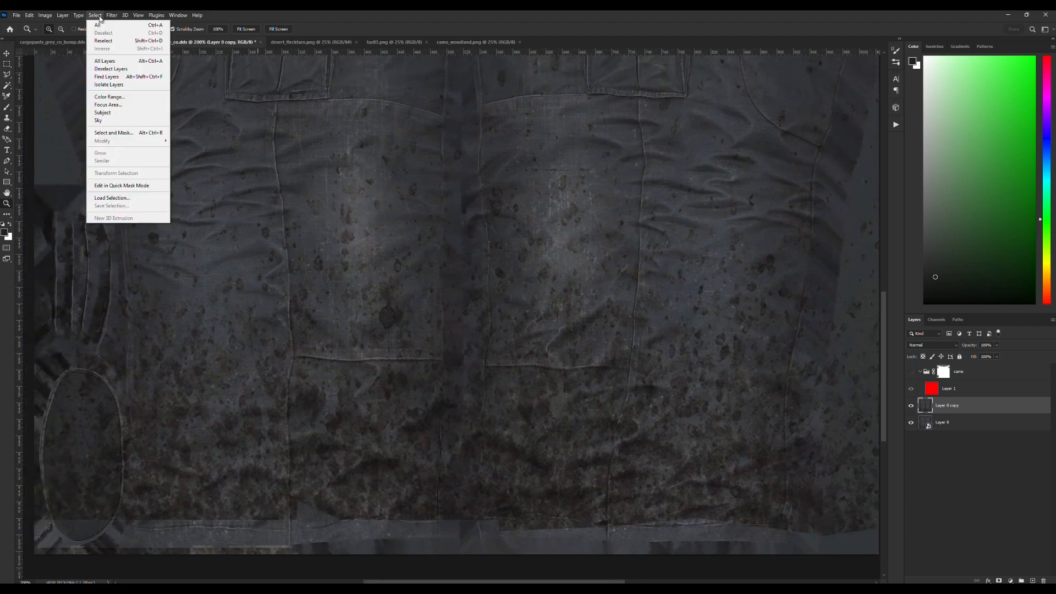
pyautogui.click(110, 97)
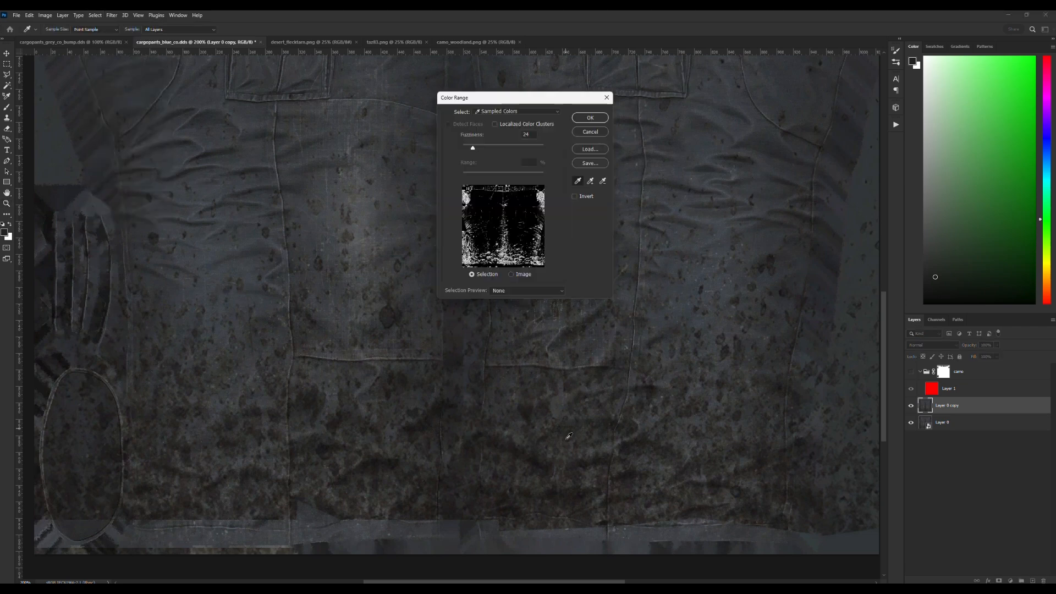
pyautogui.click(738, 350)
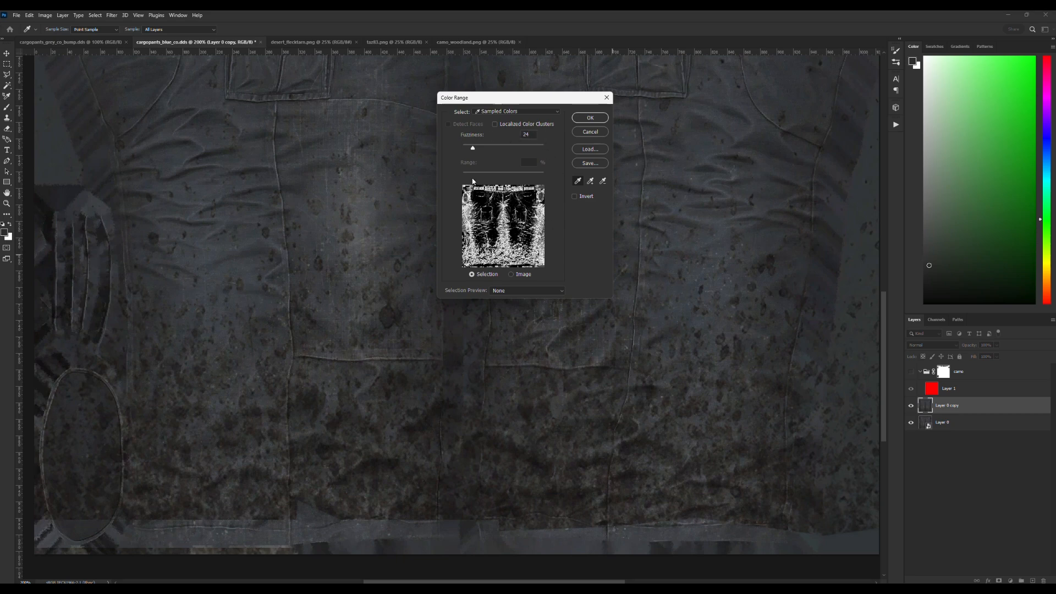
pyautogui.click(786, 281)
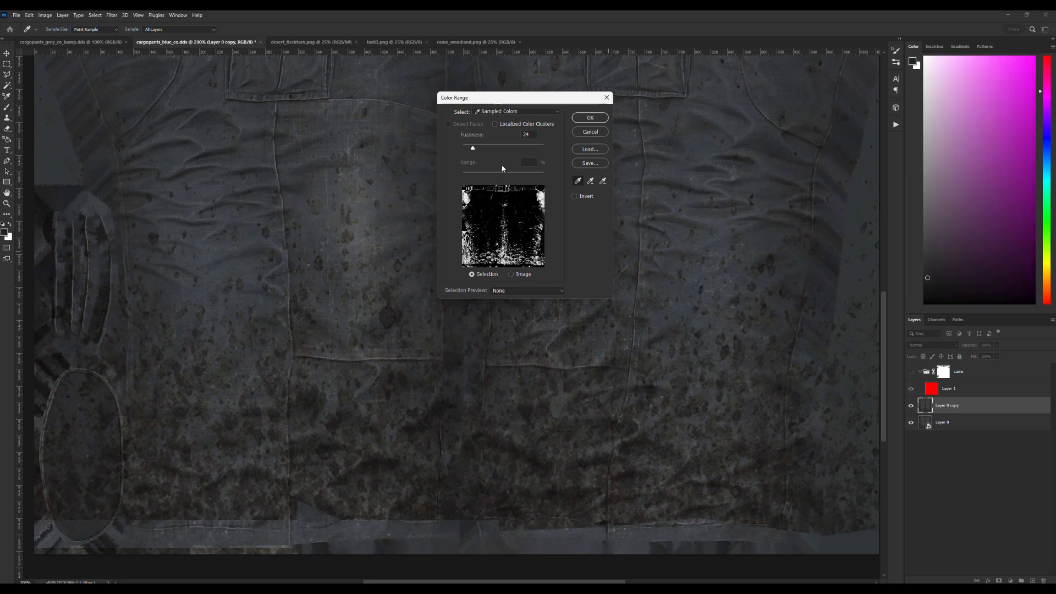
pyautogui.click(587, 117)
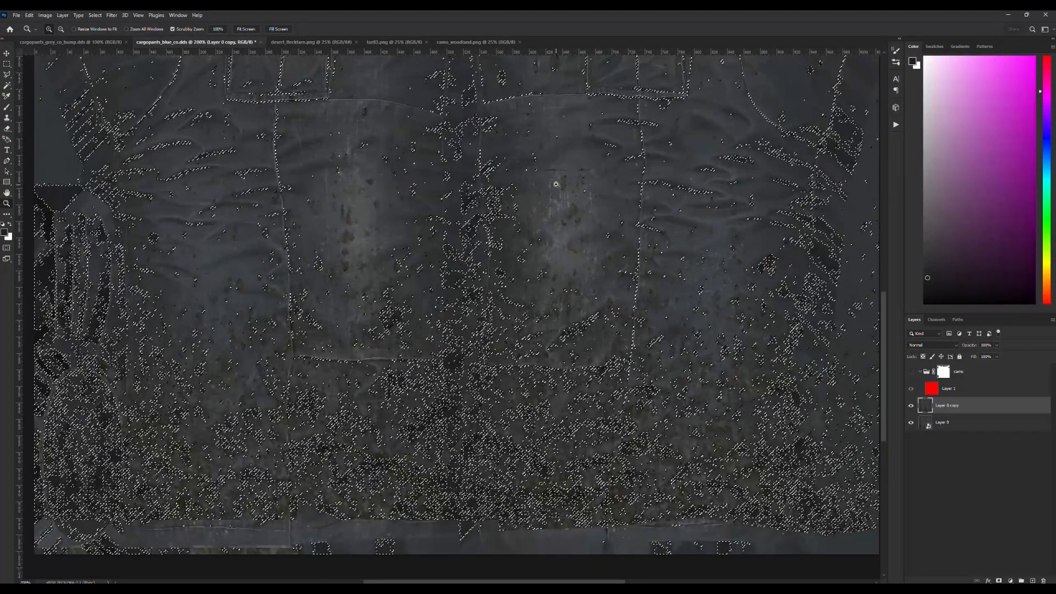
pyautogui.press('m')
pyautogui.hotkey('ctrl', 'd')
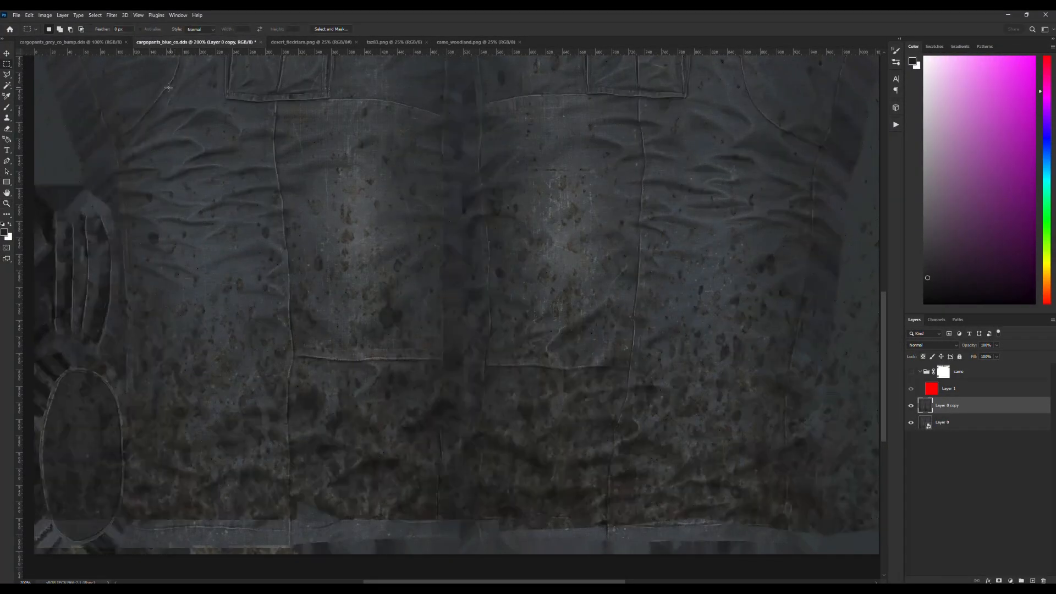
# Select the dark dirt on Layer 0 copy with Color Range at a fuzziness of 24, sampling a dark spot on the trouser leg.
pyautogui.click(95, 15)
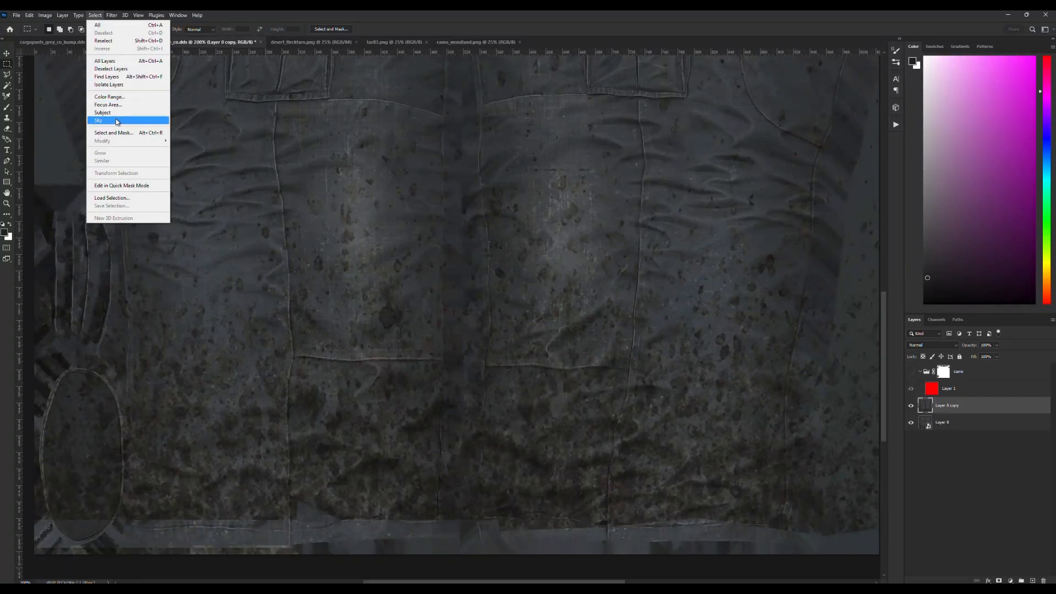
pyautogui.click(108, 97)
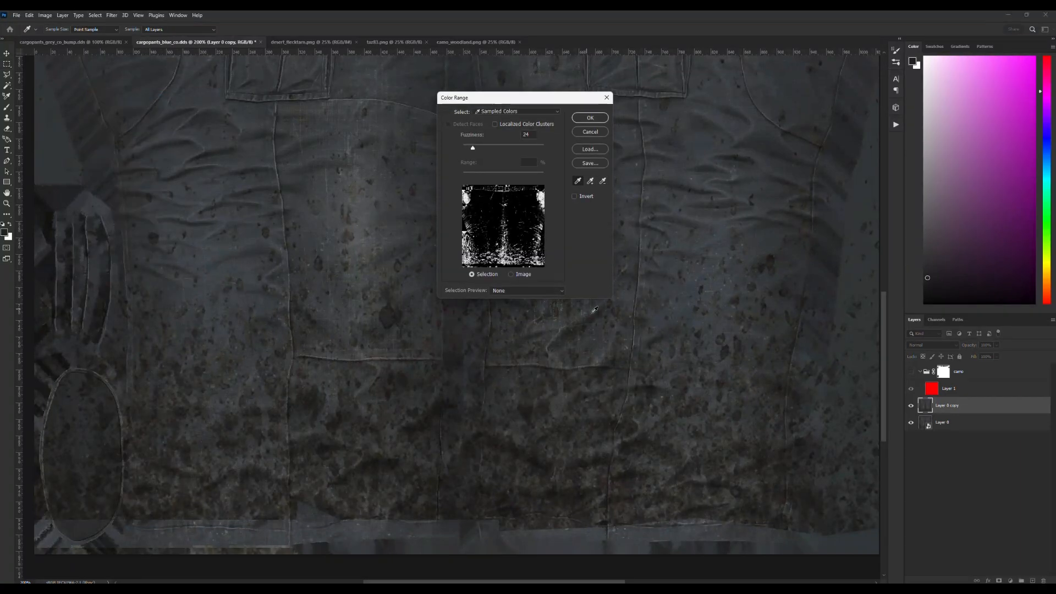
pyautogui.click(775, 253)
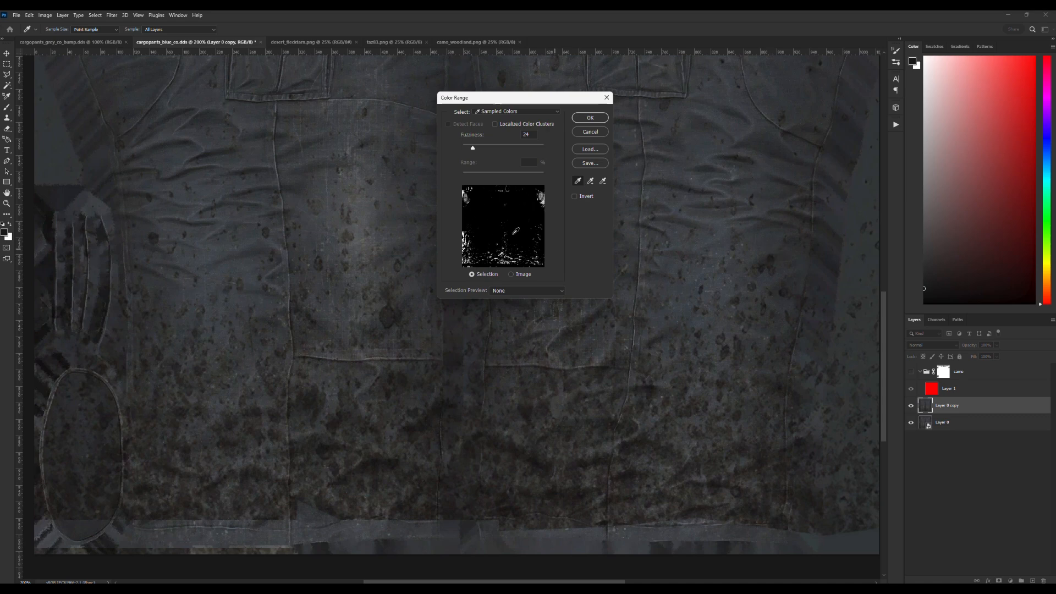
pyautogui.click(590, 118)
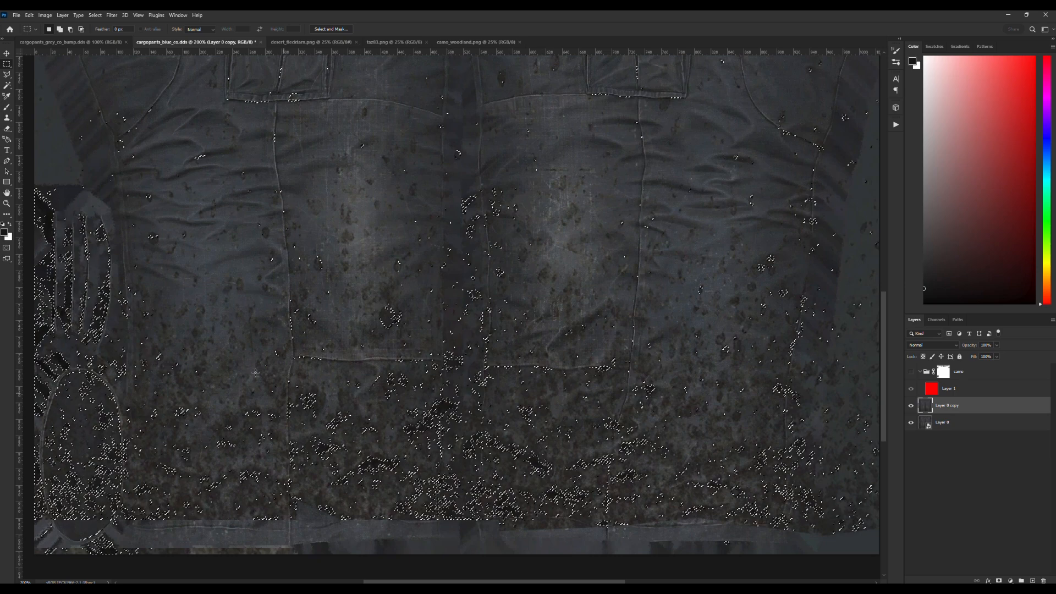
# Expand the dirt selection outward around the dark spots.
pyautogui.click(97, 15)
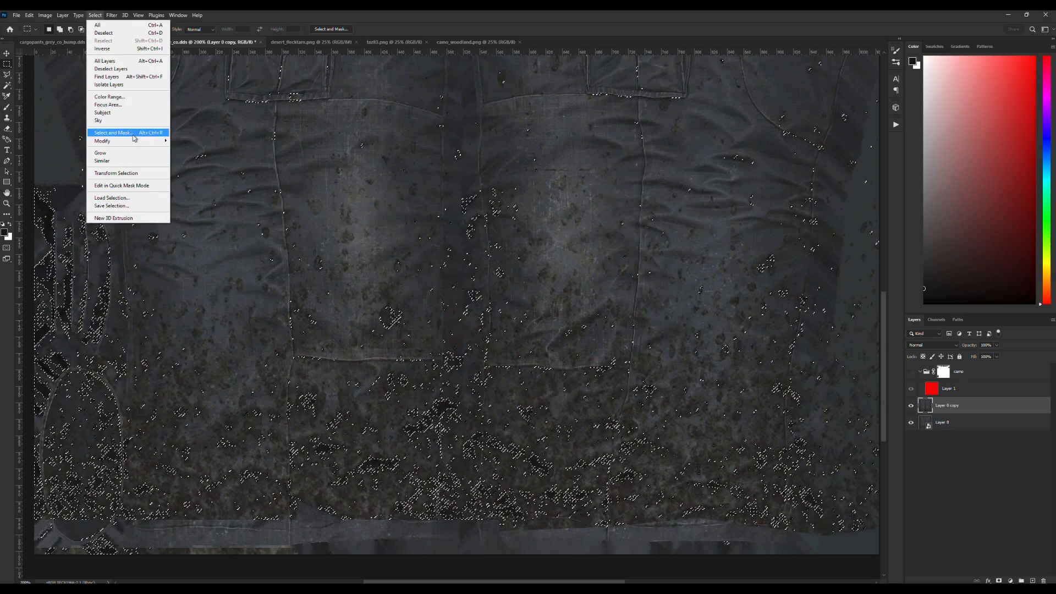
pyautogui.moveTo(136, 141)
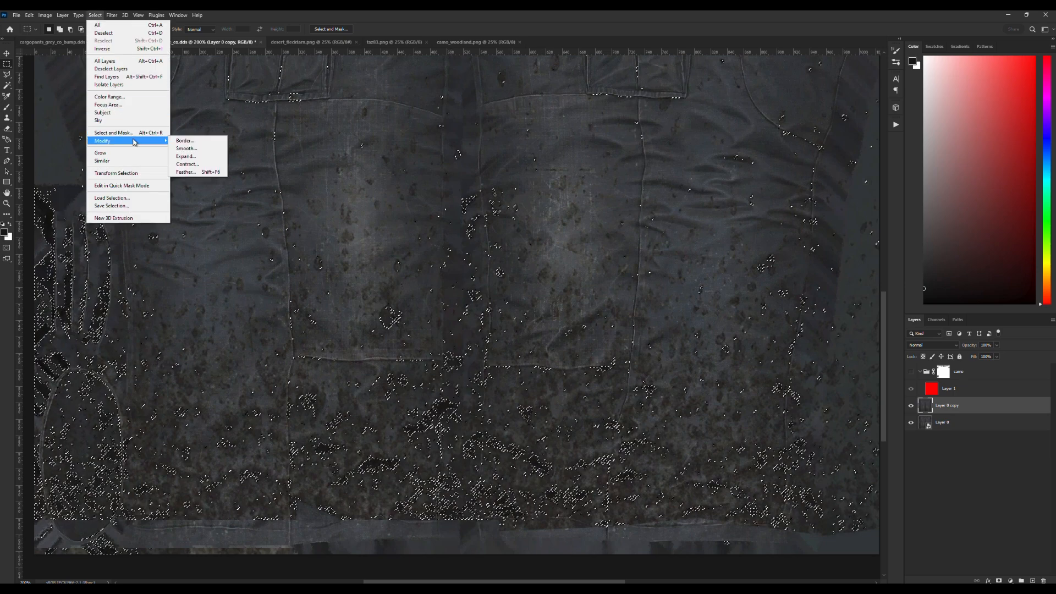
pyautogui.click(196, 158)
pyautogui.click(568, 196)
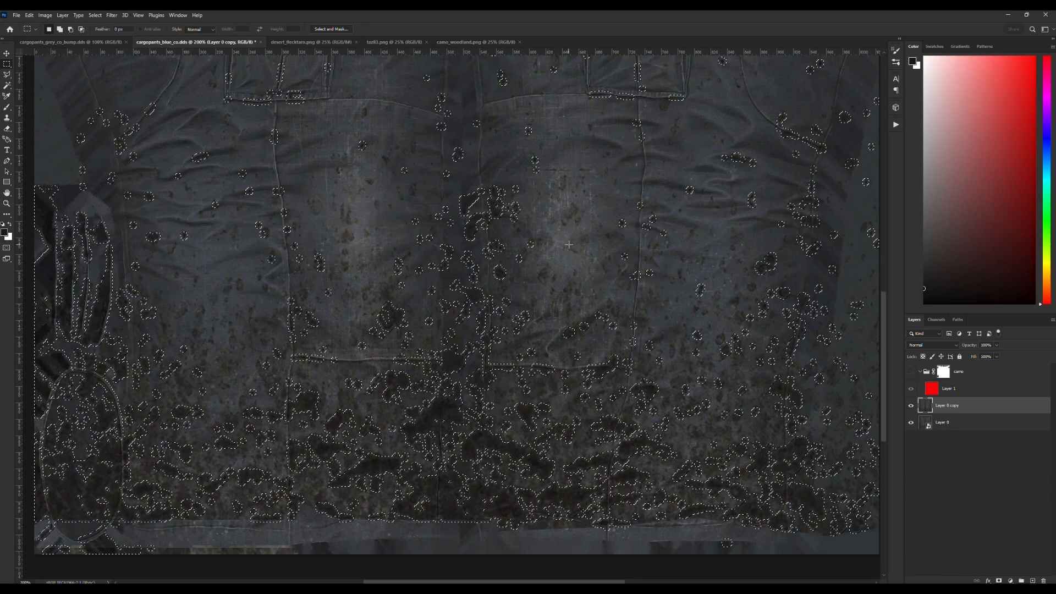
# Feather the expanded dirt selection to soften its edges.
pyautogui.scroll(3, 576, 253)
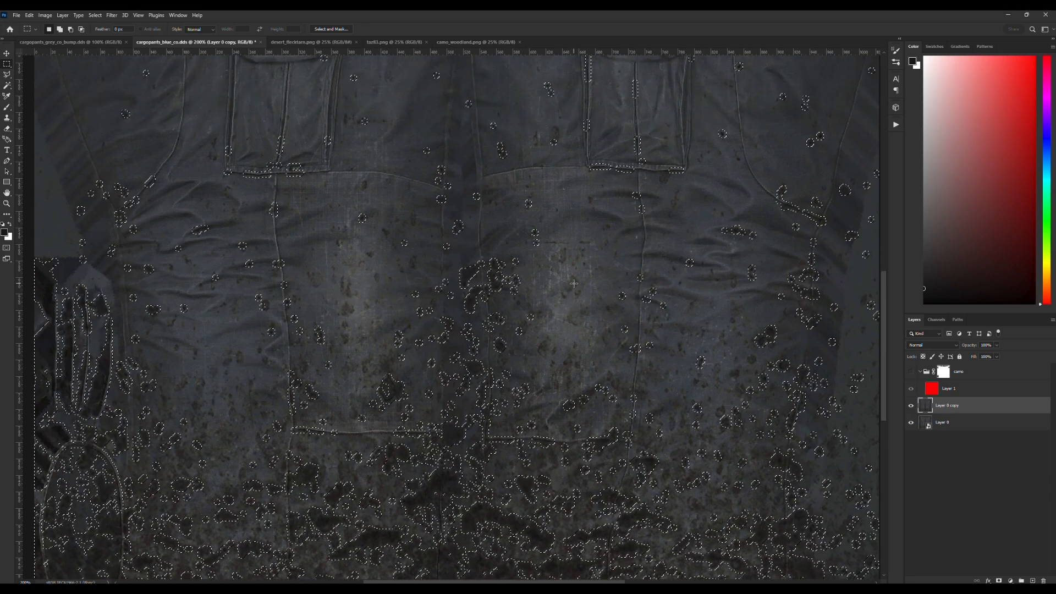
pyautogui.scroll(-2, 652, 184)
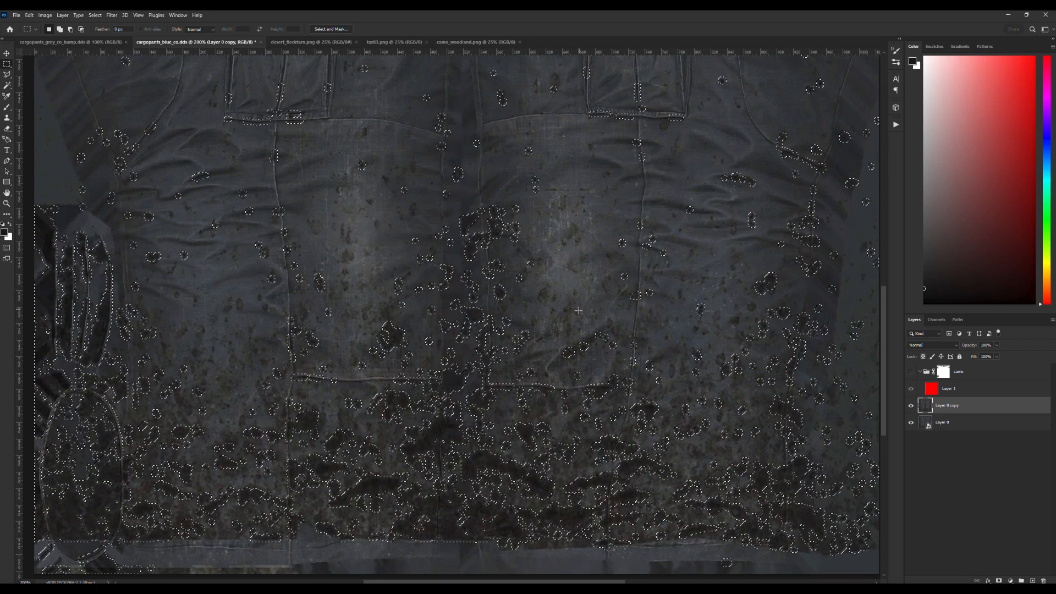
pyautogui.click(96, 15)
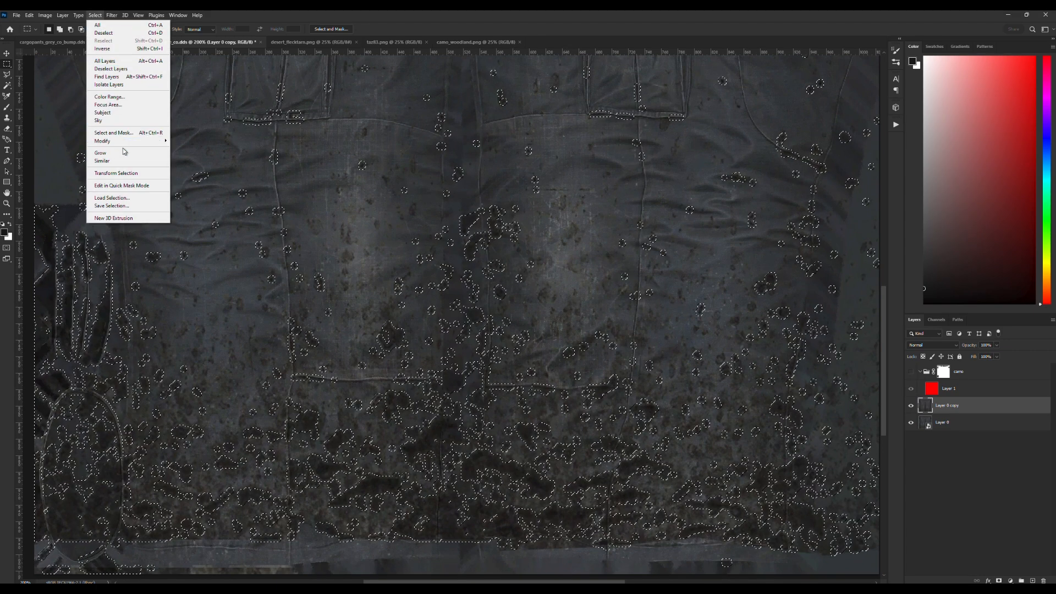
pyautogui.moveTo(138, 141)
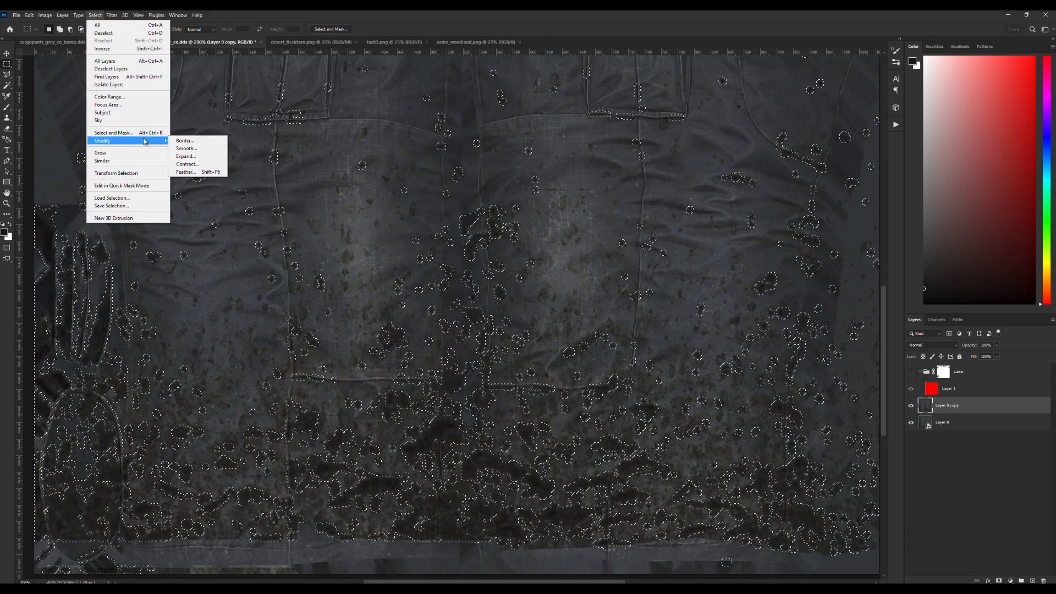
pyautogui.click(186, 172)
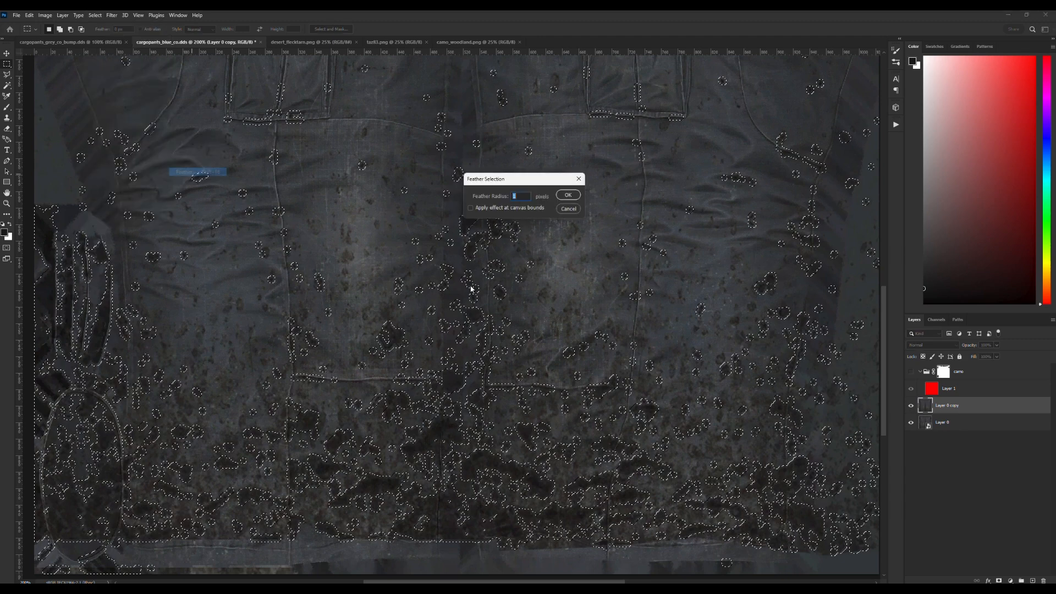
pyautogui.click(568, 195)
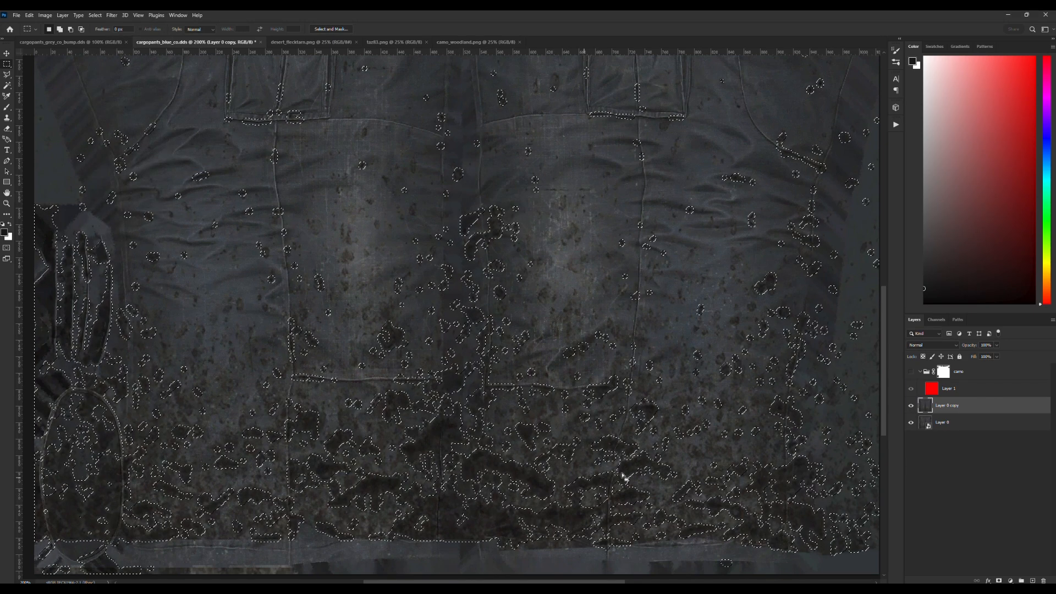
pyautogui.scroll(-2, 440, 329)
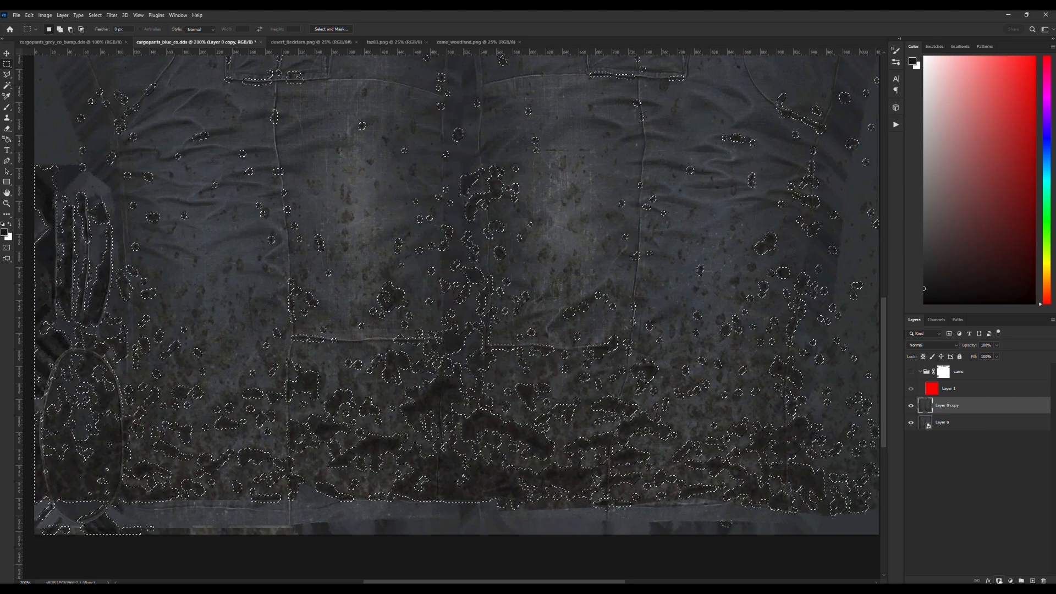
# Mask Layer 0 copy to the dirt selection and inspect the isolated dirt with Layer 0 temporarily hidden.
pyautogui.click(999, 581)
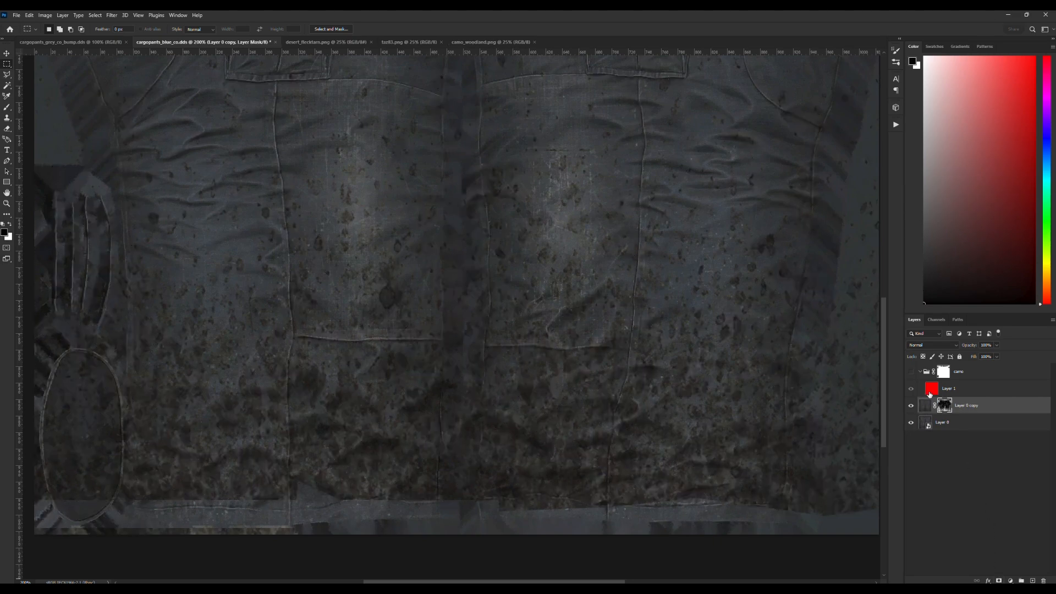
pyautogui.click(911, 423)
pyautogui.click(912, 406)
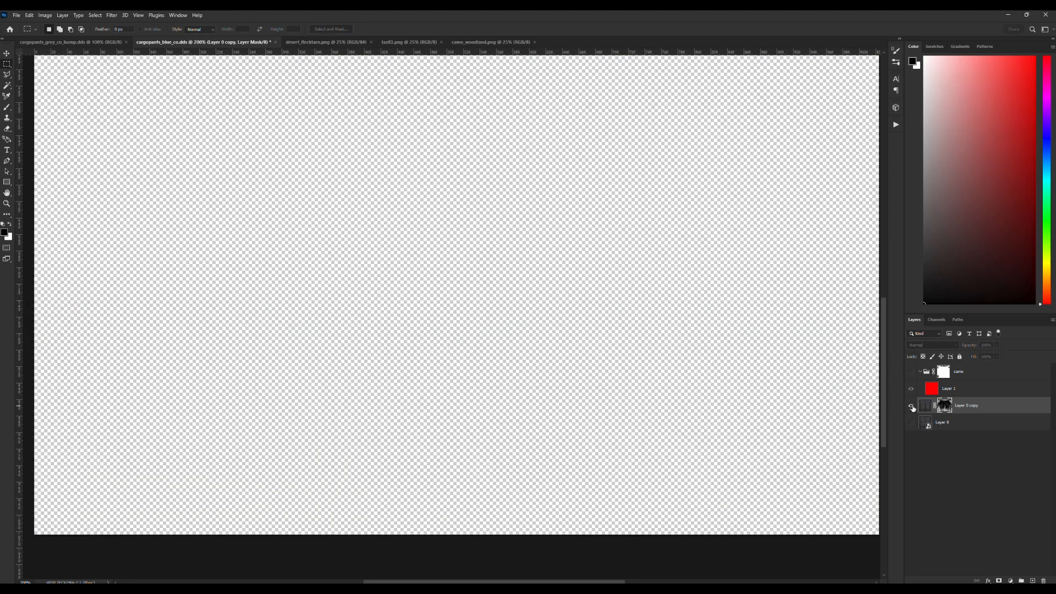
pyautogui.click(912, 407)
pyautogui.scroll(4, 359, 348)
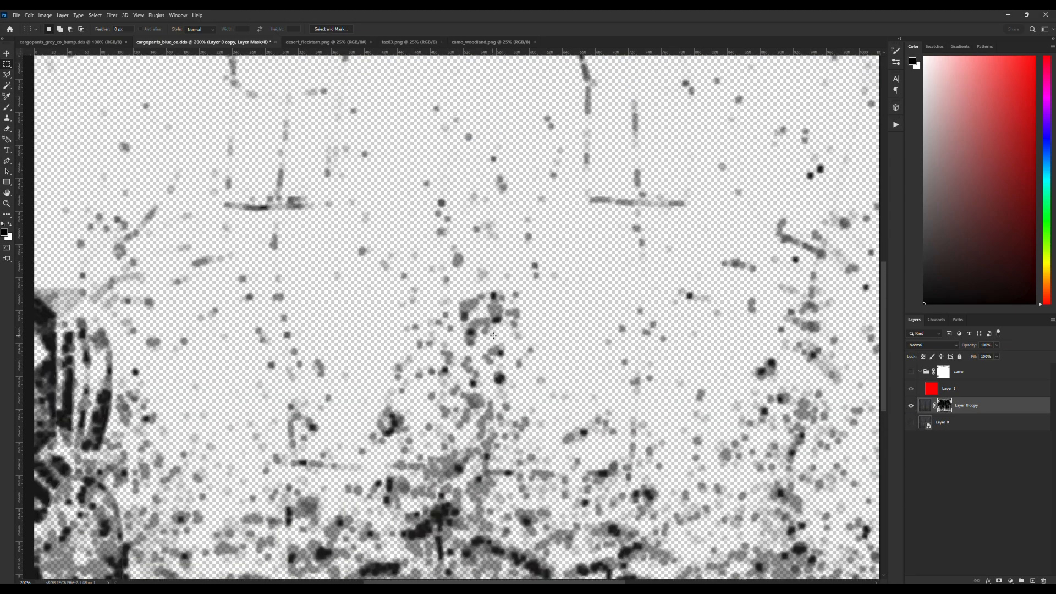
pyautogui.scroll(-3, 359, 349)
pyautogui.click(926, 406)
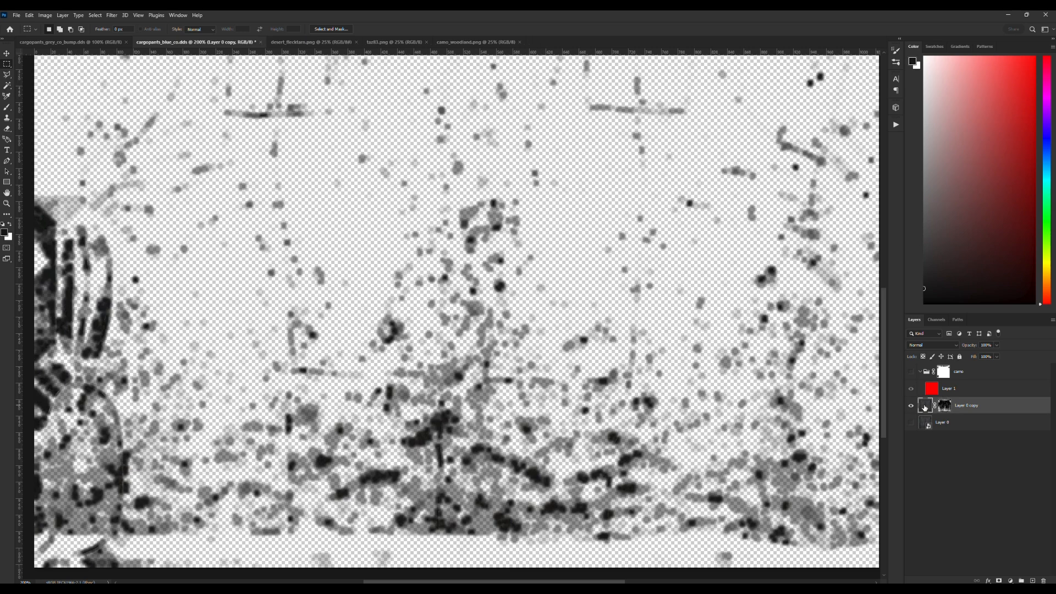
pyautogui.click(913, 424)
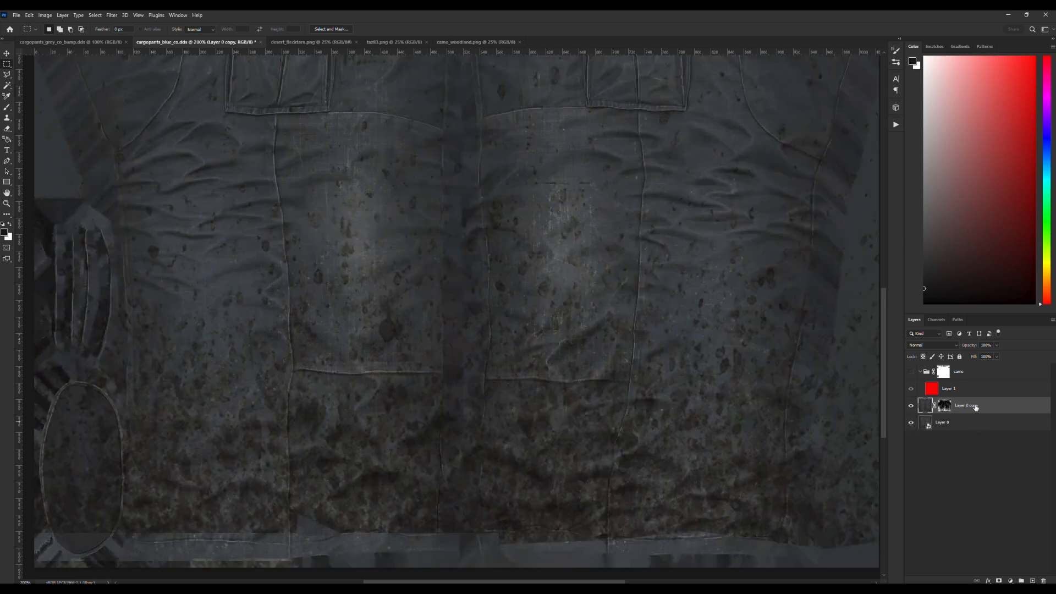
# Move Layer 0 copy above the camo group, show the group, and check the dirt over the red fill across the pants.
pyautogui.moveTo(923, 406); pyautogui.dragTo(985, 373)
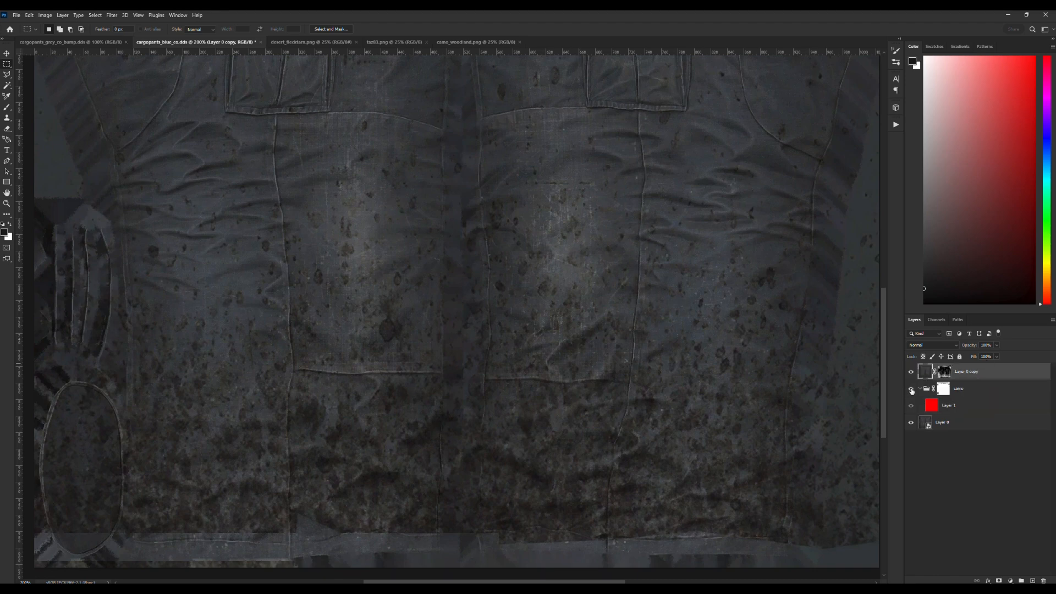
pyautogui.click(911, 389)
pyautogui.scroll(5, 746, 390)
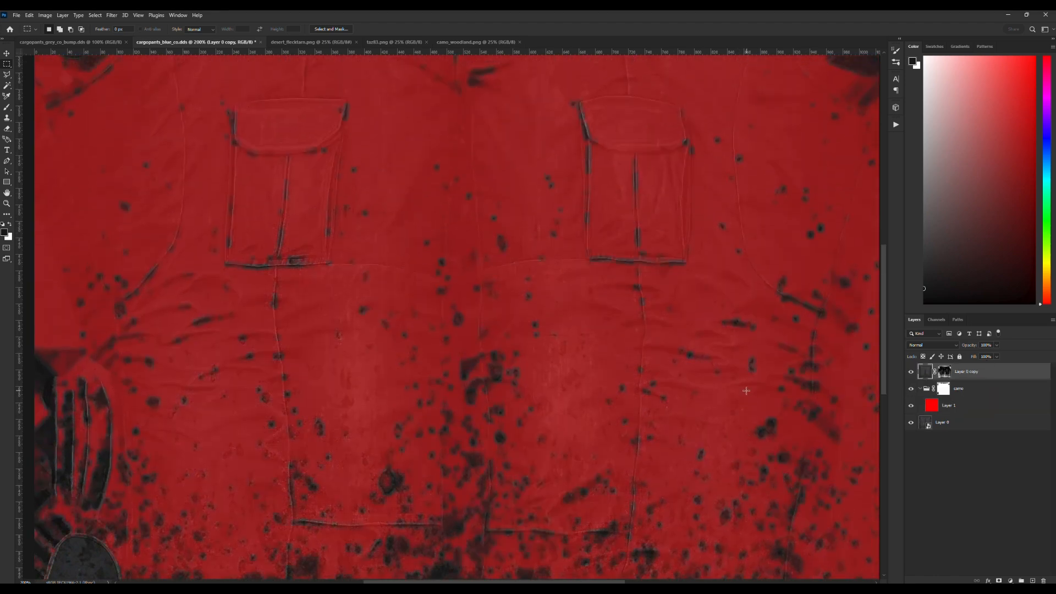
pyautogui.scroll(4, 746, 390)
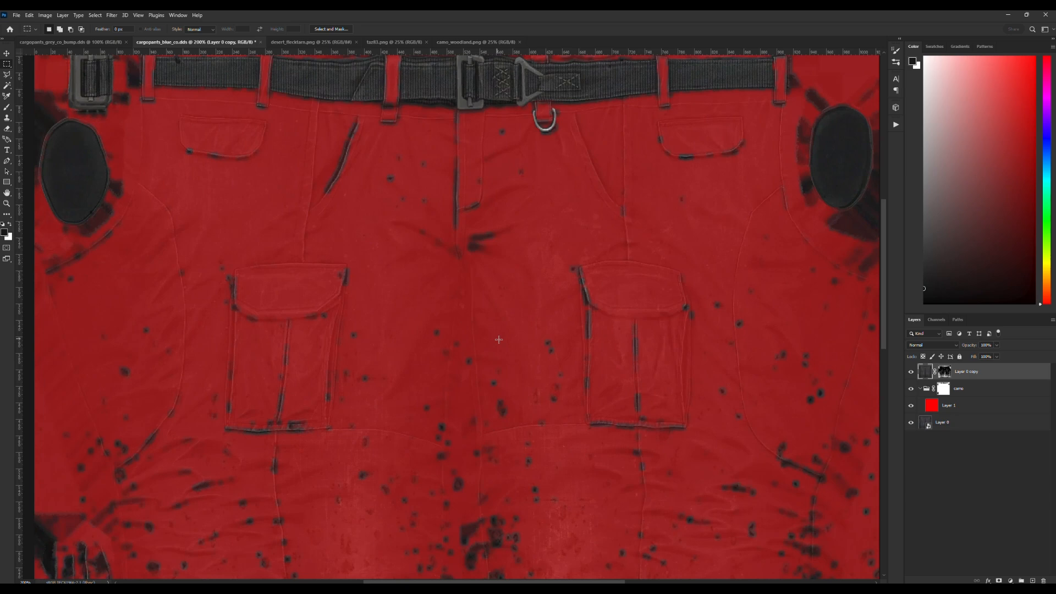
pyautogui.scroll(-7, 499, 339)
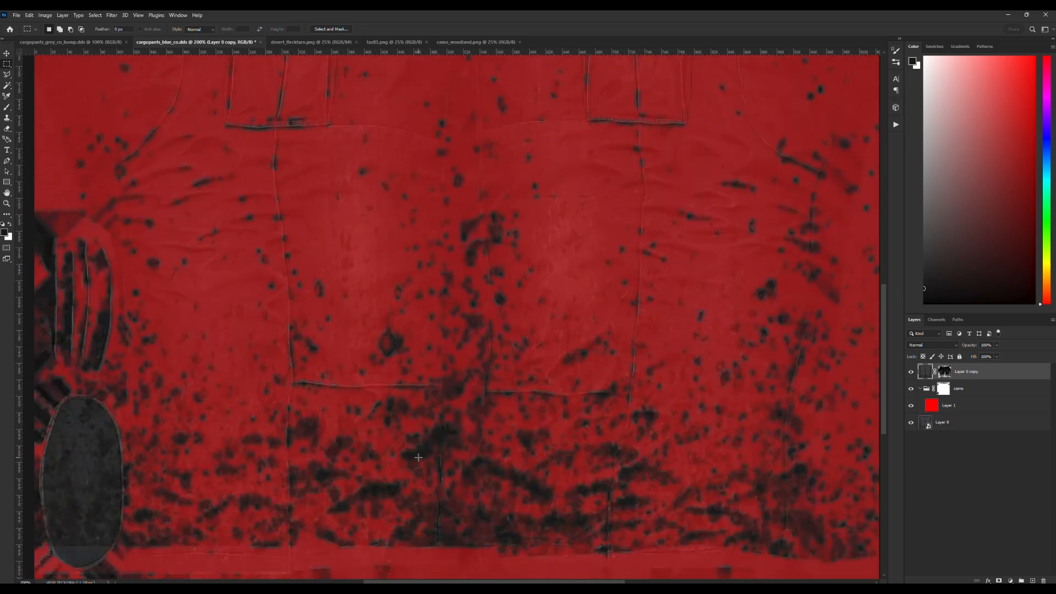
pyautogui.scroll(-1, 511, 466)
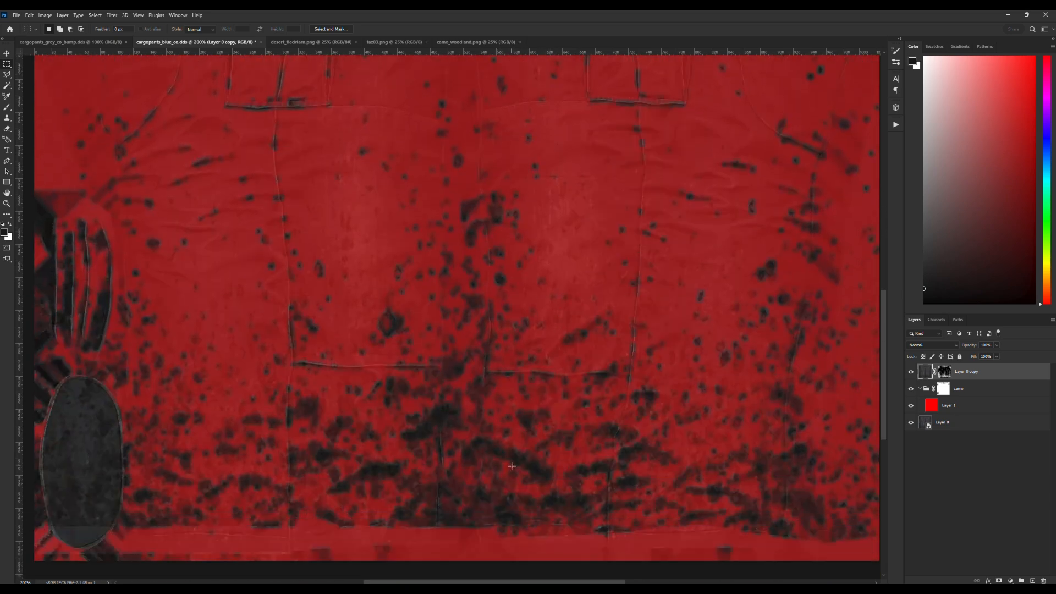
# Lower the opacity of Layer 0 copy to about 60% and deselect the layer.
pyautogui.click(997, 346)
pyautogui.moveTo(997, 358); pyautogui.dragTo(986, 357)
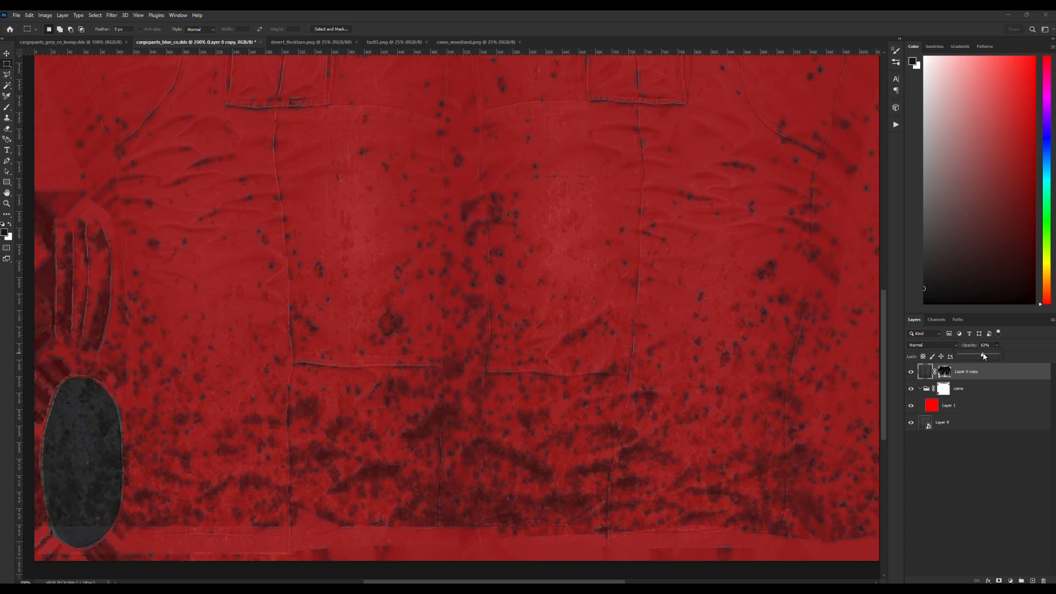
pyautogui.click(954, 477)
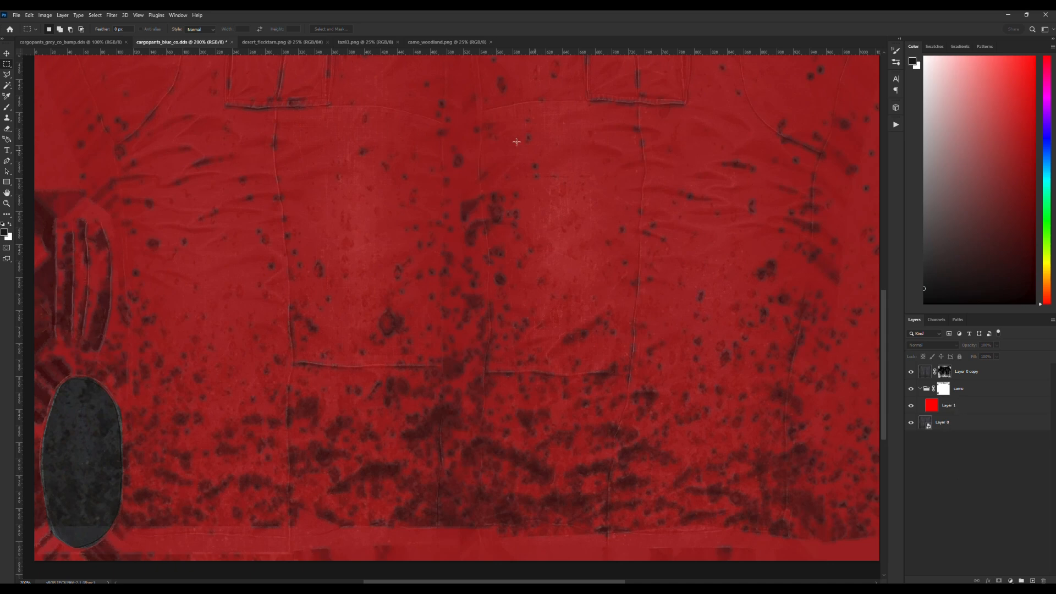
# Switch to cargopants_grey_co_bump.dds and examine its red, green, blue and alpha channels individually.
pyautogui.click(67, 42)
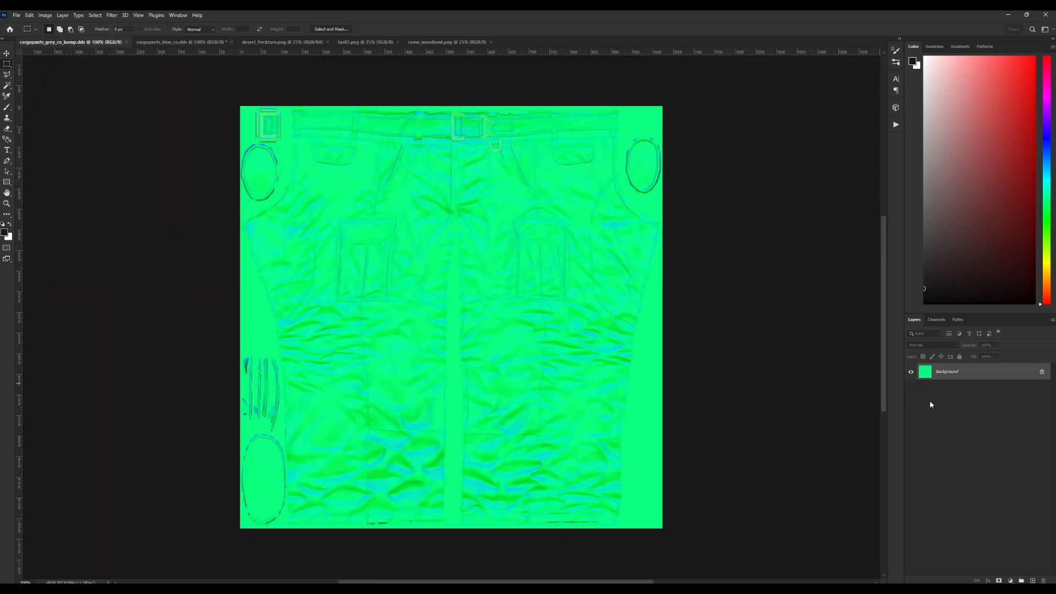
pyautogui.click(938, 320)
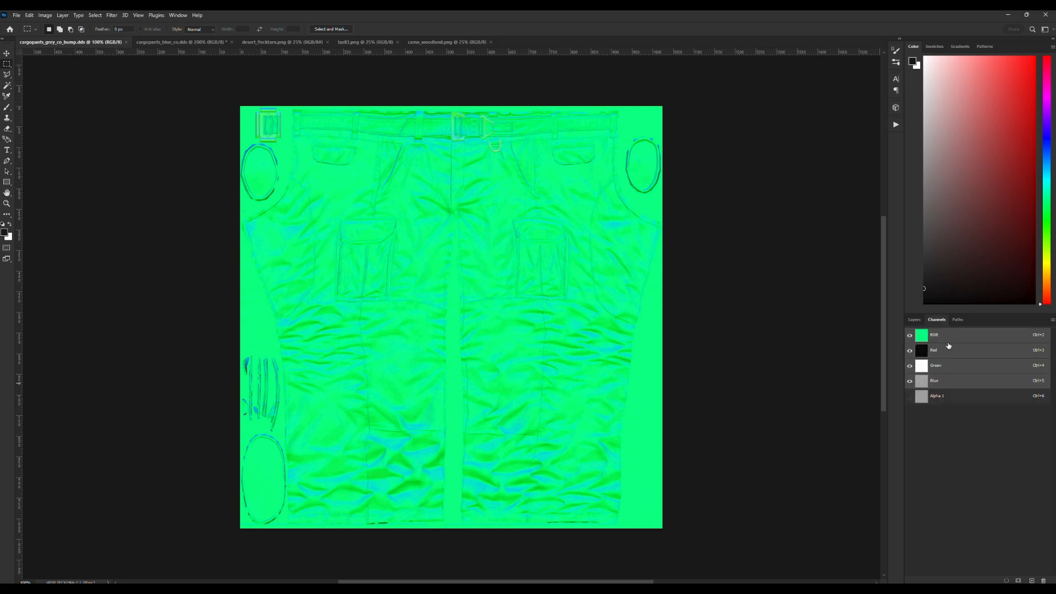
pyautogui.click(949, 352)
pyautogui.click(954, 366)
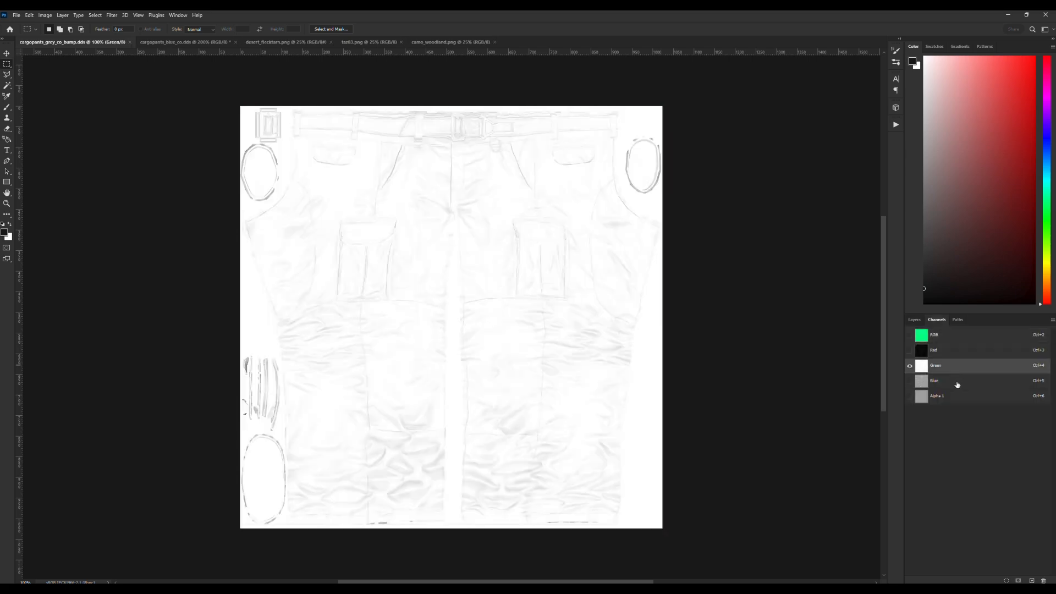
pyautogui.click(956, 381)
pyautogui.click(961, 396)
pyautogui.click(959, 382)
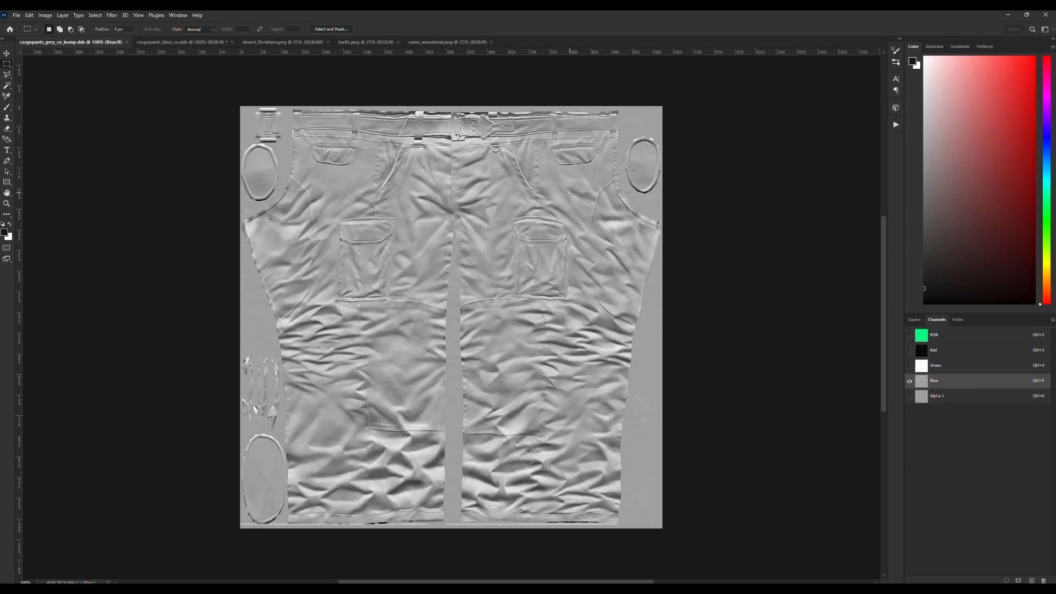
# View the bump texture's red channel alone and examine its fabric detail and buckles up close and as a whole.
pyautogui.click(947, 355)
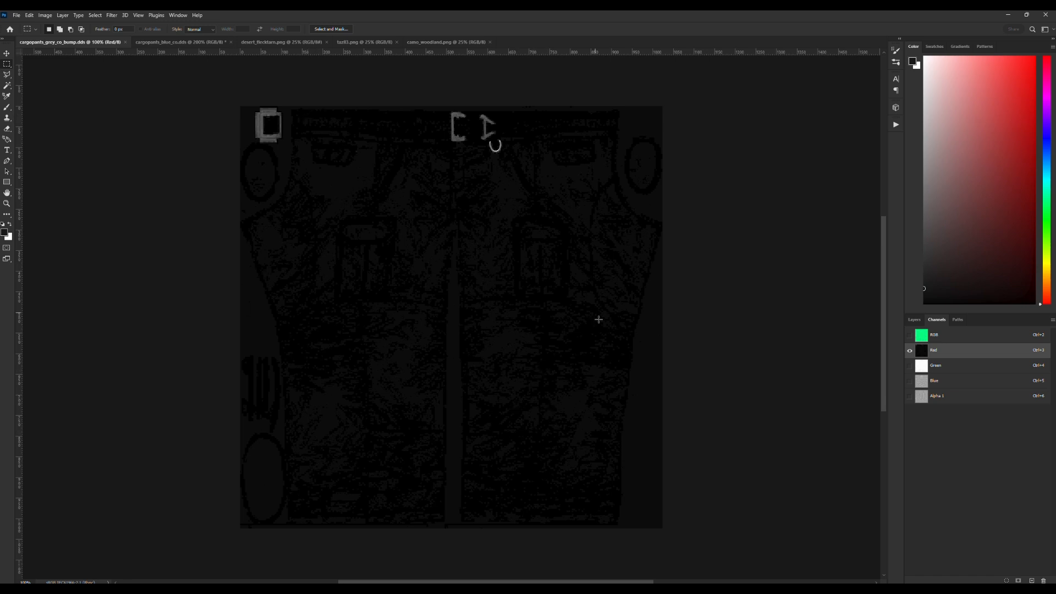
pyautogui.click(7, 204)
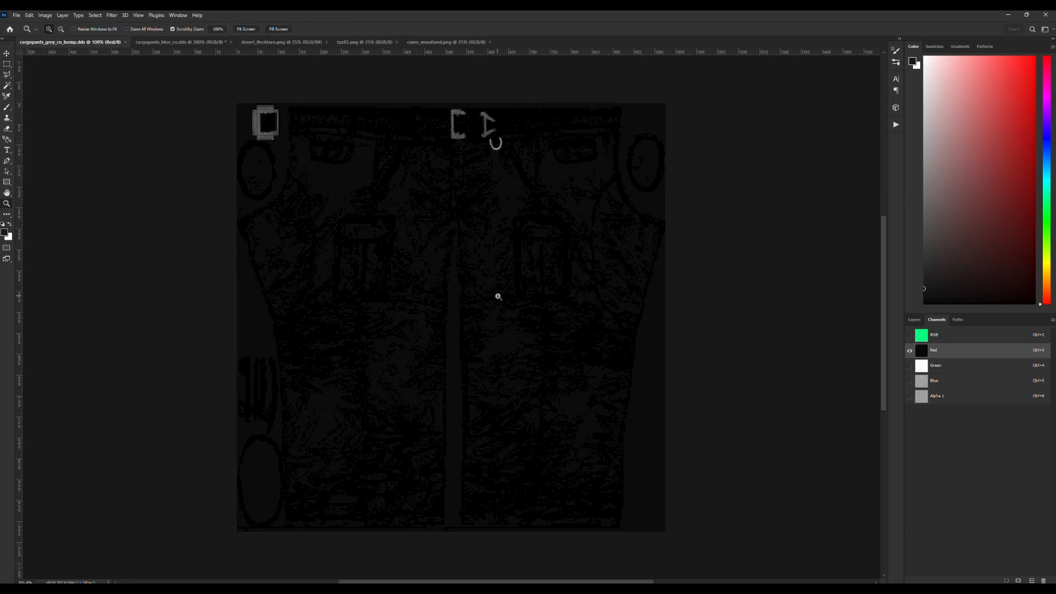
pyautogui.moveTo(495, 295); pyautogui.dragTo(542, 366)
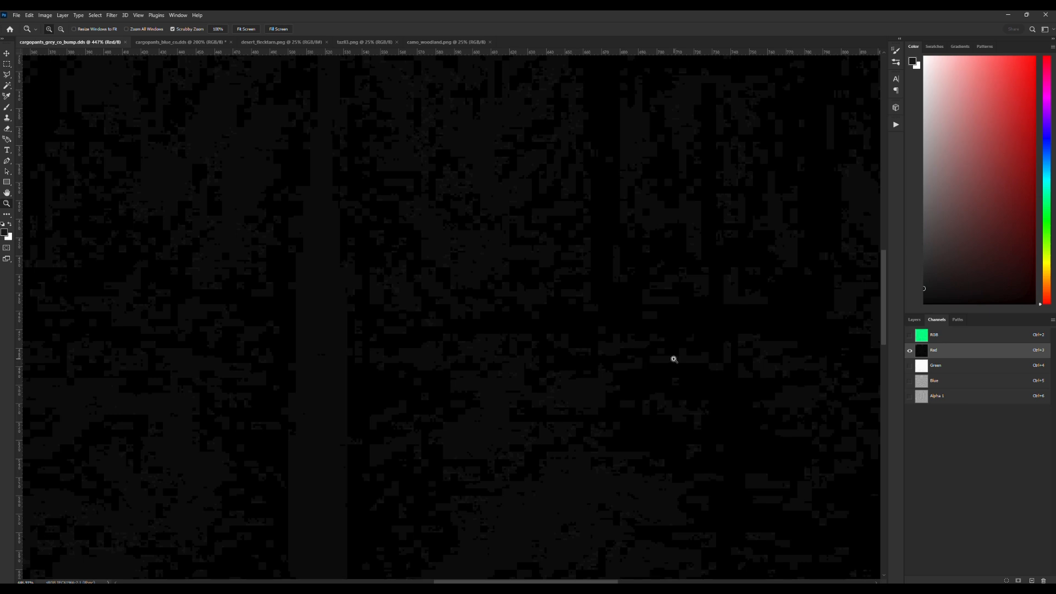
pyautogui.keyDown('alt'); pyautogui.click(560, 347); pyautogui.keyUp('alt')
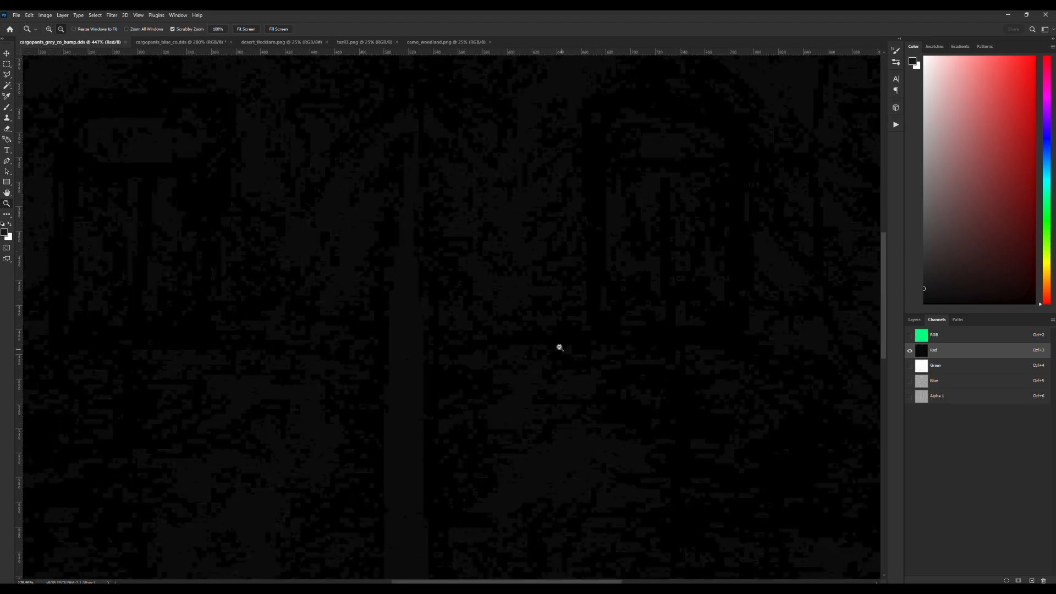
pyautogui.moveTo(559, 348); pyautogui.dragTo(530, 321)
pyautogui.scroll(-3, 595, 339)
pyautogui.scroll(4, 589, 298)
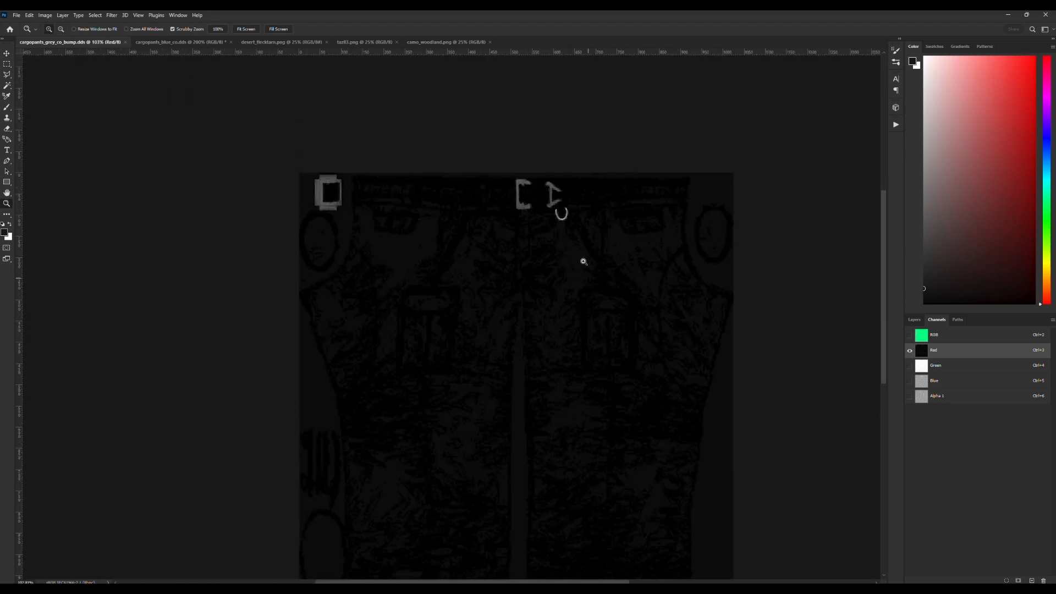
# Examine the belt buckle and ring shapes in the bump map's red channel up close, and review the whole channel.
pyautogui.moveTo(584, 262); pyautogui.dragTo(626, 328)
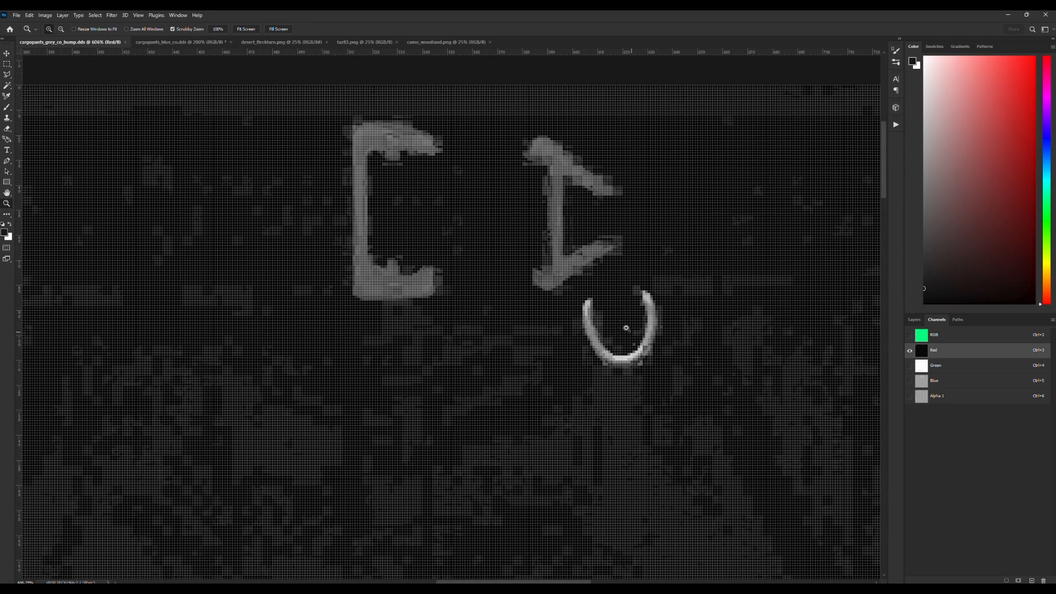
pyautogui.keyDown('alt'); pyautogui.click(617, 327); pyautogui.keyUp('alt')
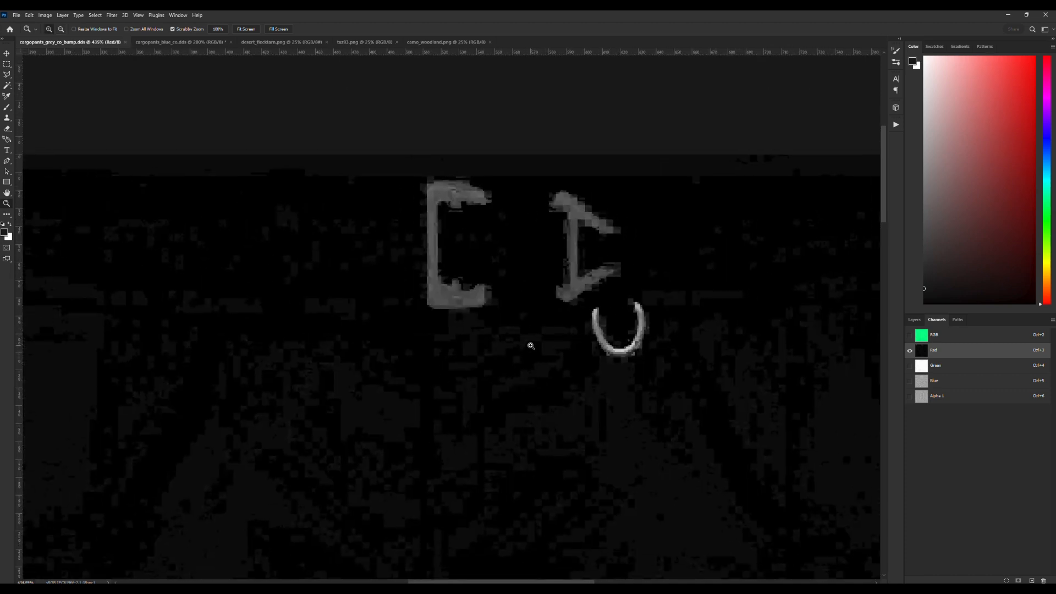
pyautogui.moveTo(444, 333); pyautogui.dragTo(387, 287)
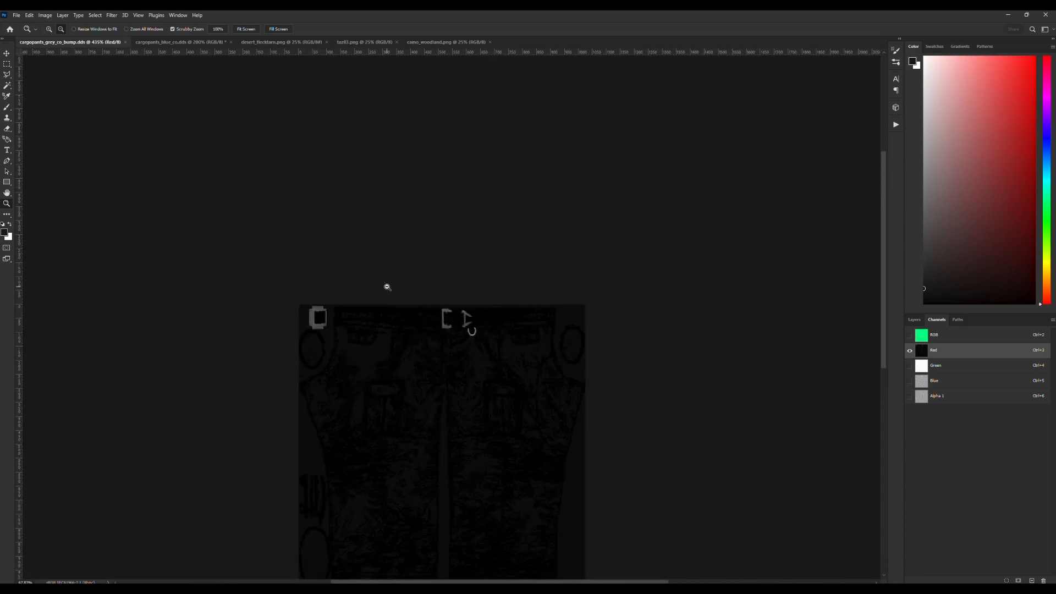
pyautogui.scroll(-1, 481, 343)
pyautogui.scroll(-1, 480, 343)
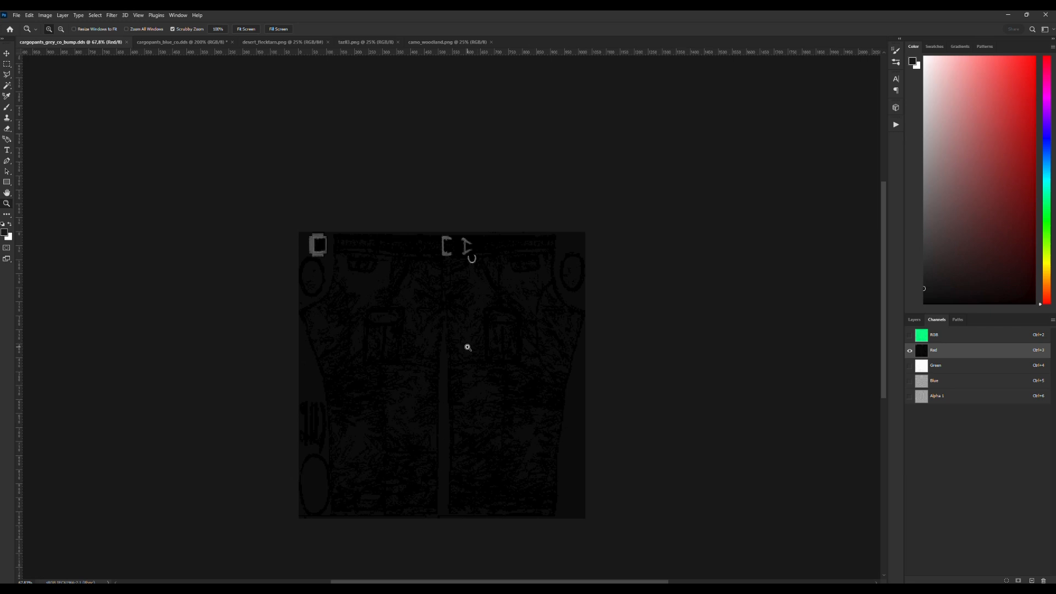
pyautogui.scroll(-1, 457, 335)
pyautogui.click(449, 327)
pyautogui.scroll(-1, 460, 314)
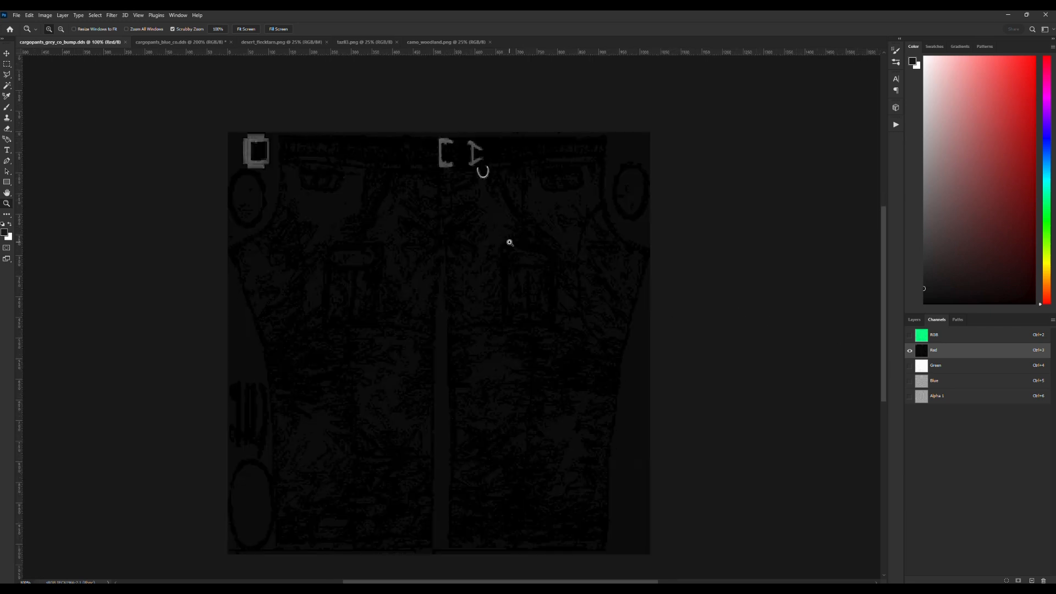
# Try inverting the red channel, revert the inversion, and display the RGB composite.
pyautogui.hotkey('ctrl', 'i')
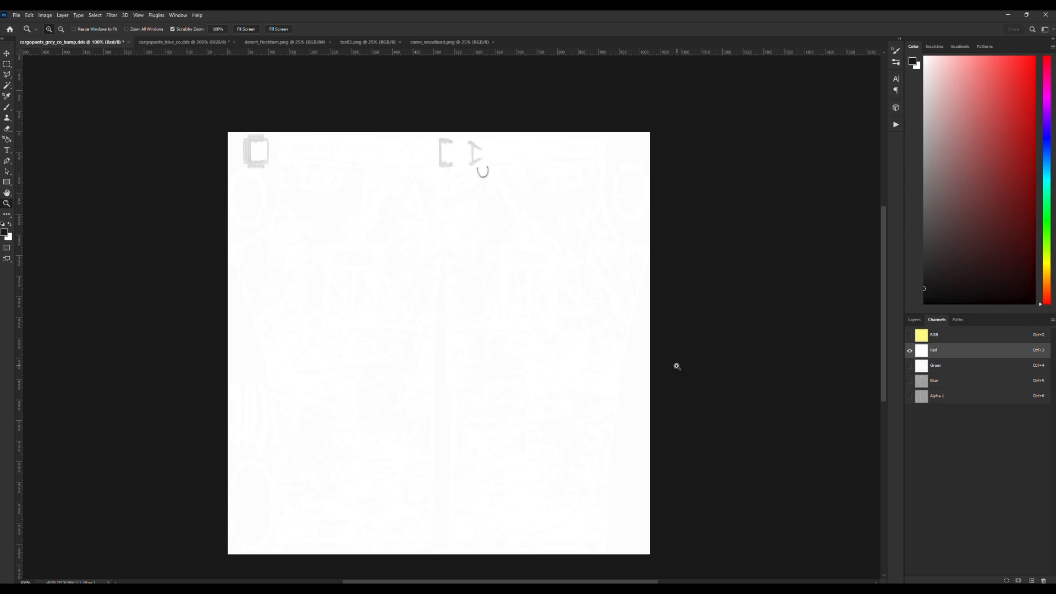
pyautogui.hotkey('ctrl', 'i')
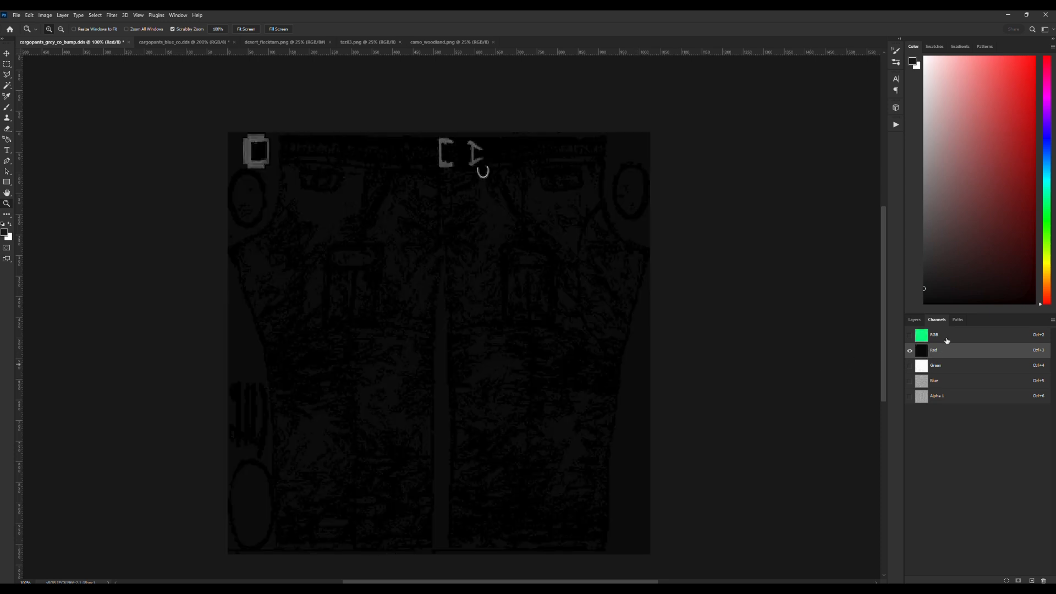
pyautogui.click(944, 337)
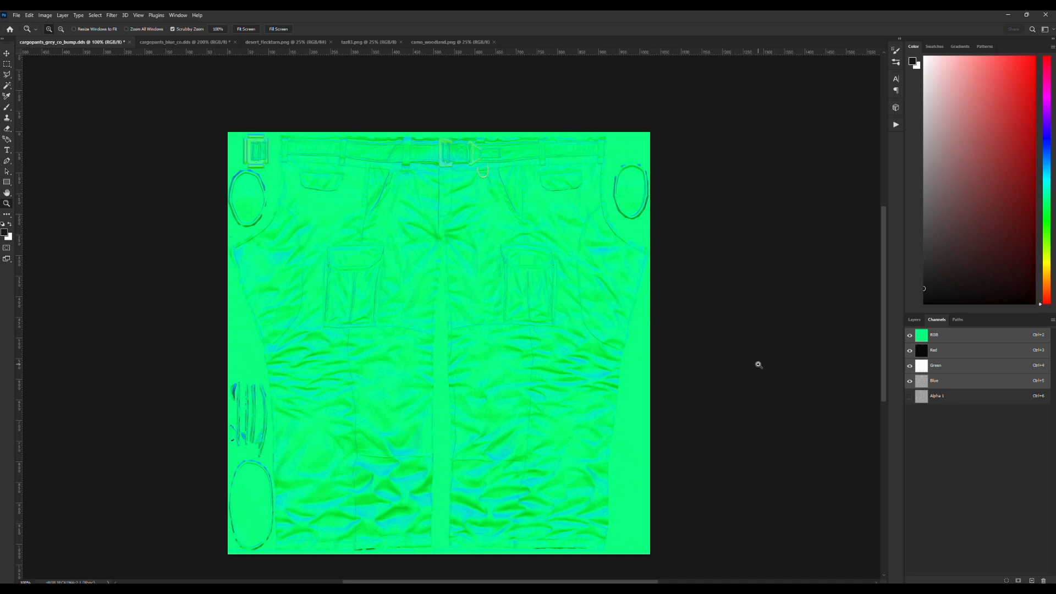
# Copy the entire Alpha 1 channel into the red channel of the bump map.
pyautogui.click(945, 397)
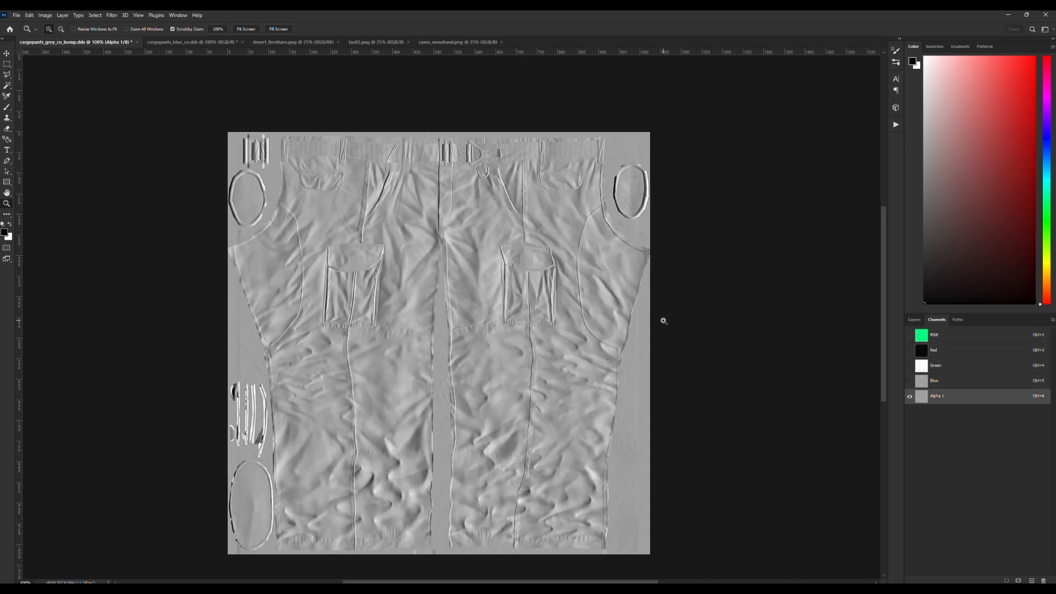
pyautogui.hotkey('ctrl', 'a')
pyautogui.hotkey('ctrl', 'c')
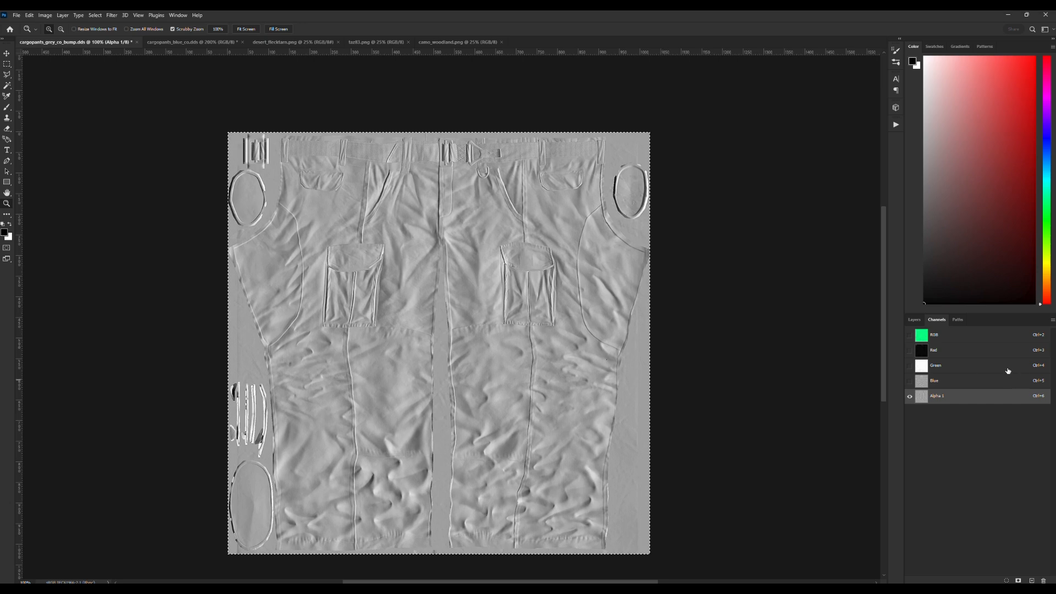
pyautogui.click(956, 349)
pyautogui.hotkey('ctrl', 'v')
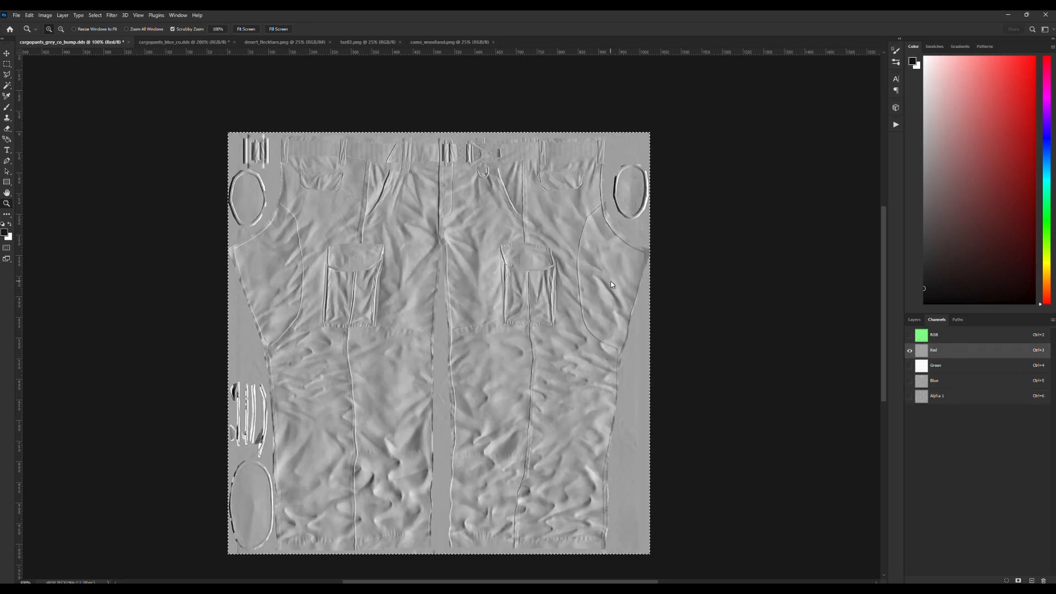
# Copy the green channel into Alpha 1, and copy the blue channel into the green channel.
pyautogui.click(942, 365)
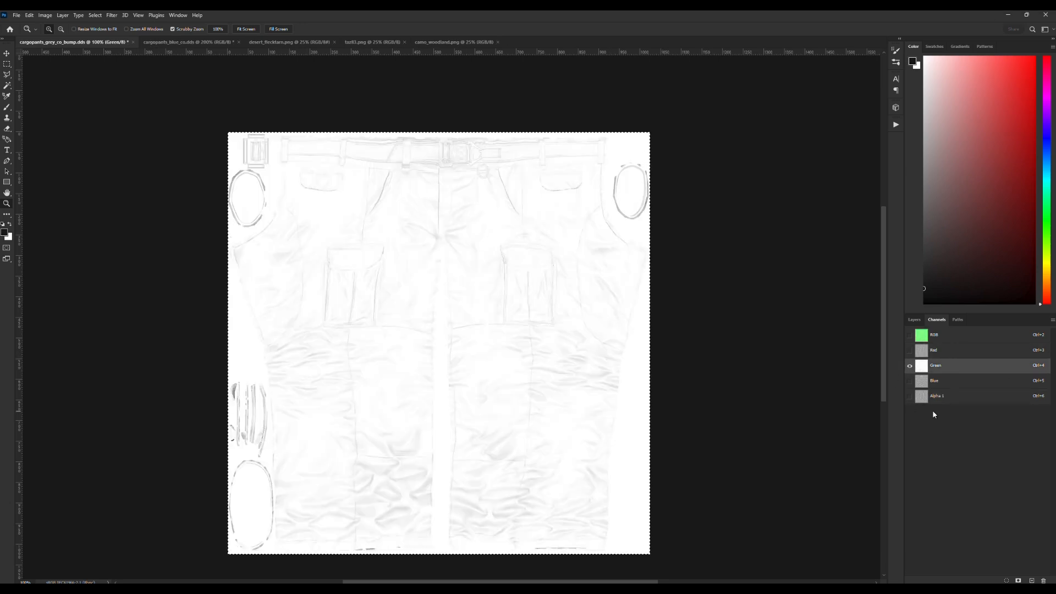
pyautogui.click(936, 397)
pyautogui.click(941, 382)
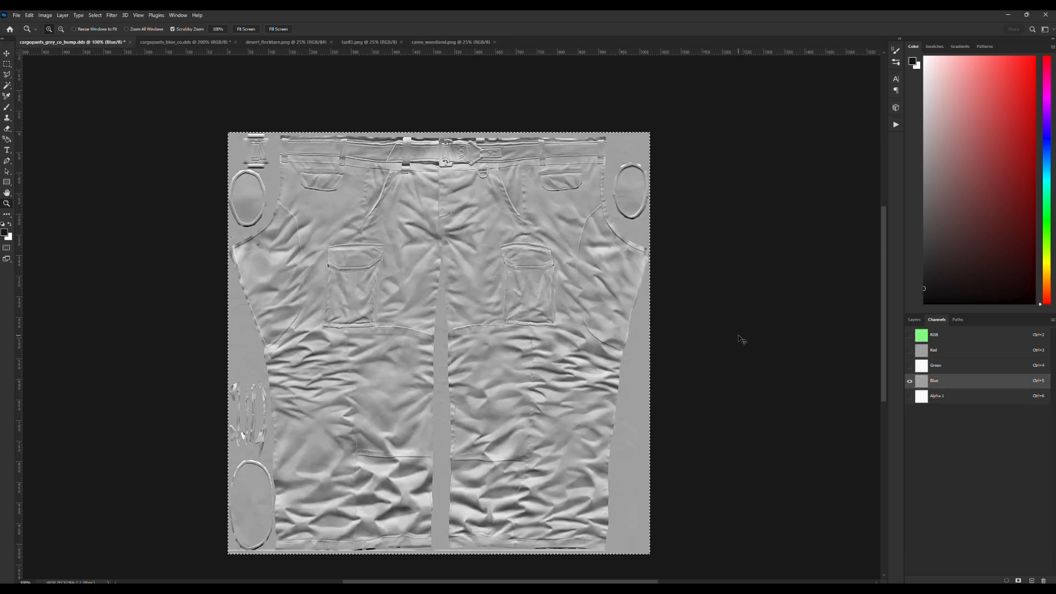
pyautogui.hotkey('ctrl', '6')
pyautogui.hotkey('ctrl', '5')
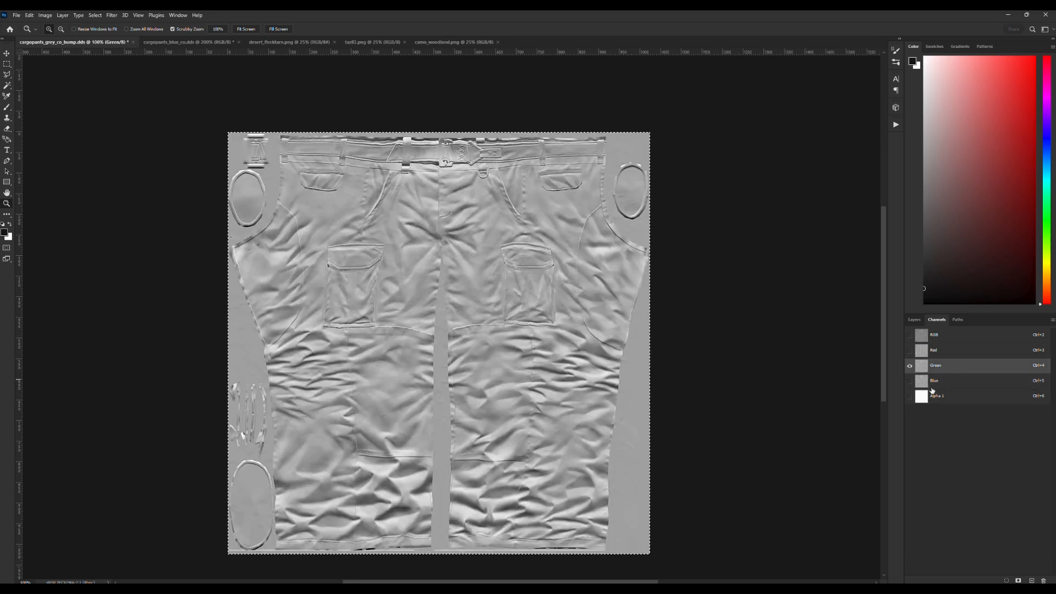
# Copy the Alpha 1 channel into the blue channel and delete the Alpha 1 channel.
pyautogui.hotkey('ctrl', '6')
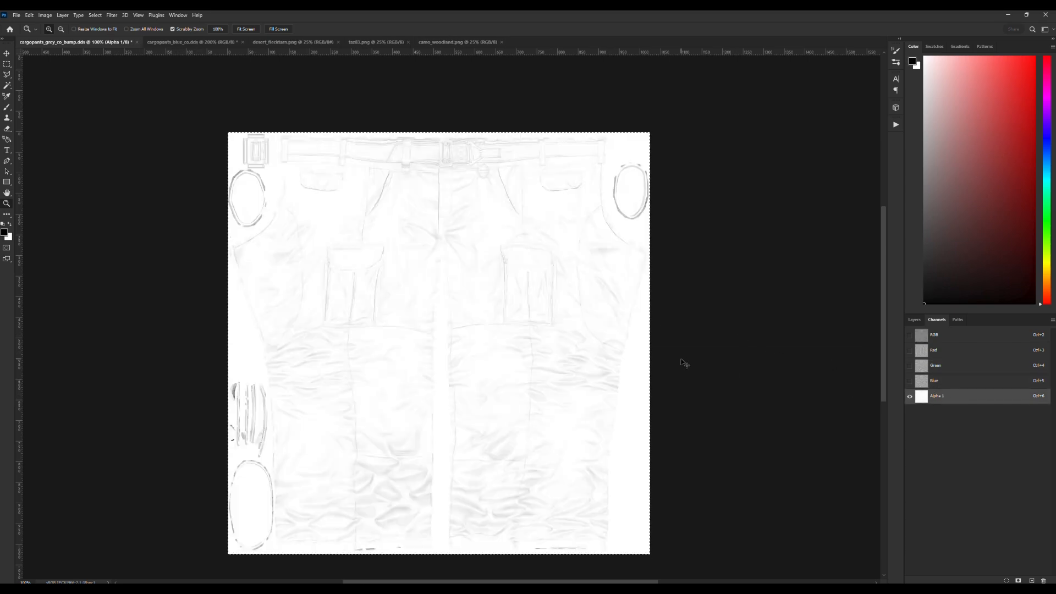
pyautogui.click(939, 382)
pyautogui.hotkey('ctrl', 'v')
pyautogui.click(955, 397)
pyautogui.click(1043, 580)
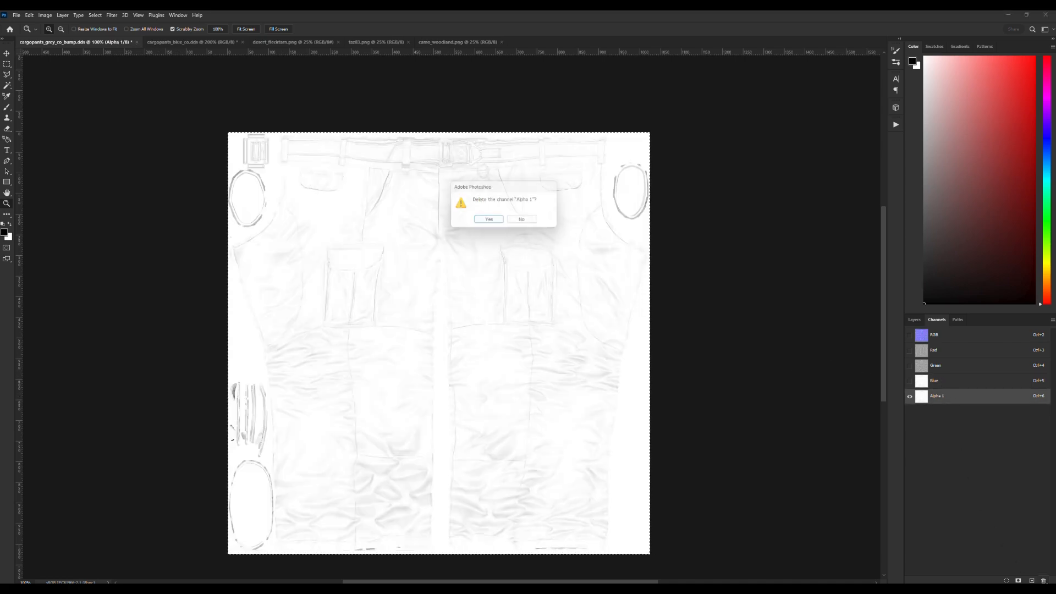
pyautogui.click(499, 222)
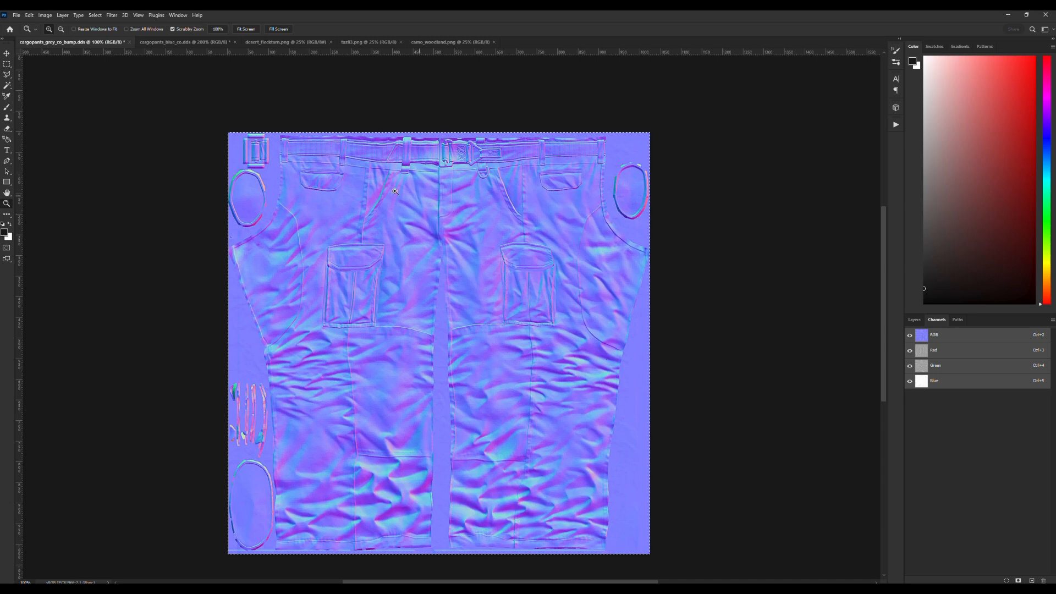
# Clear the selection and convert the normal map into a cavity map with the xN Normals2Cavity filter, using the EDT method.
pyautogui.click(7, 64)
pyautogui.click(204, 130)
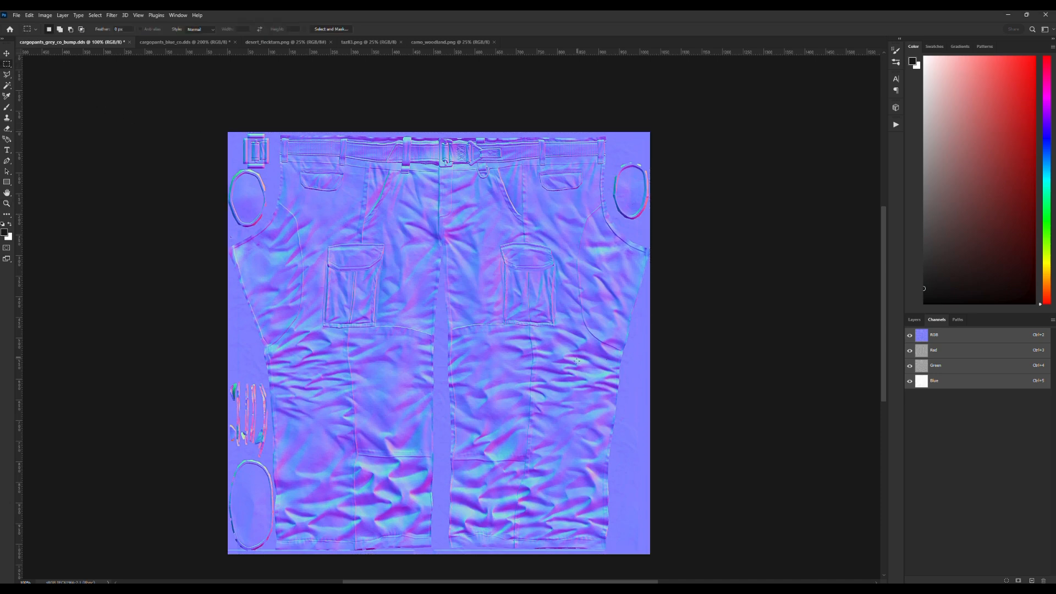
pyautogui.click(111, 15)
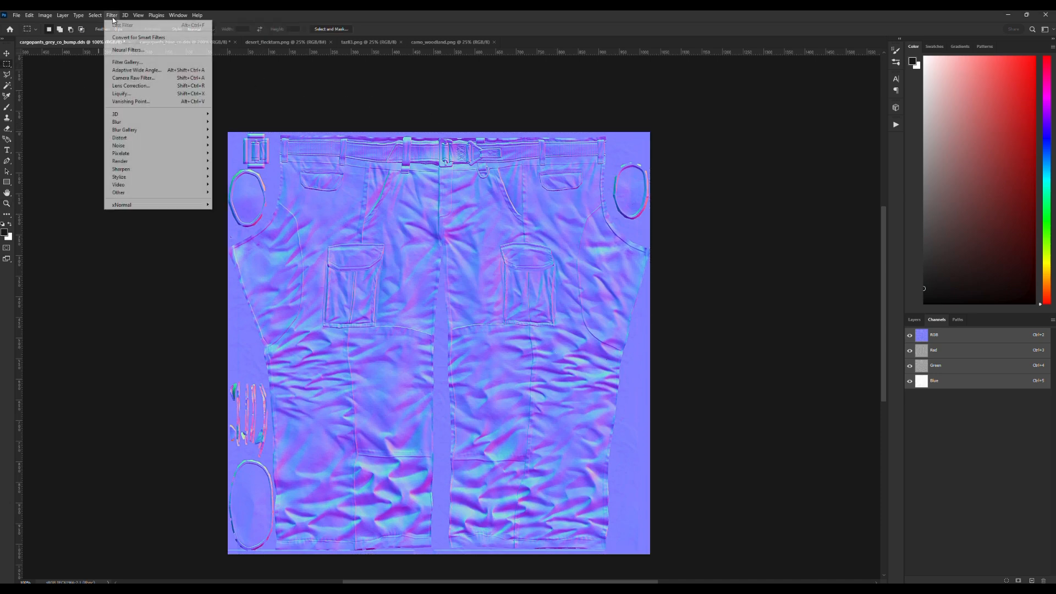
pyautogui.moveTo(149, 209)
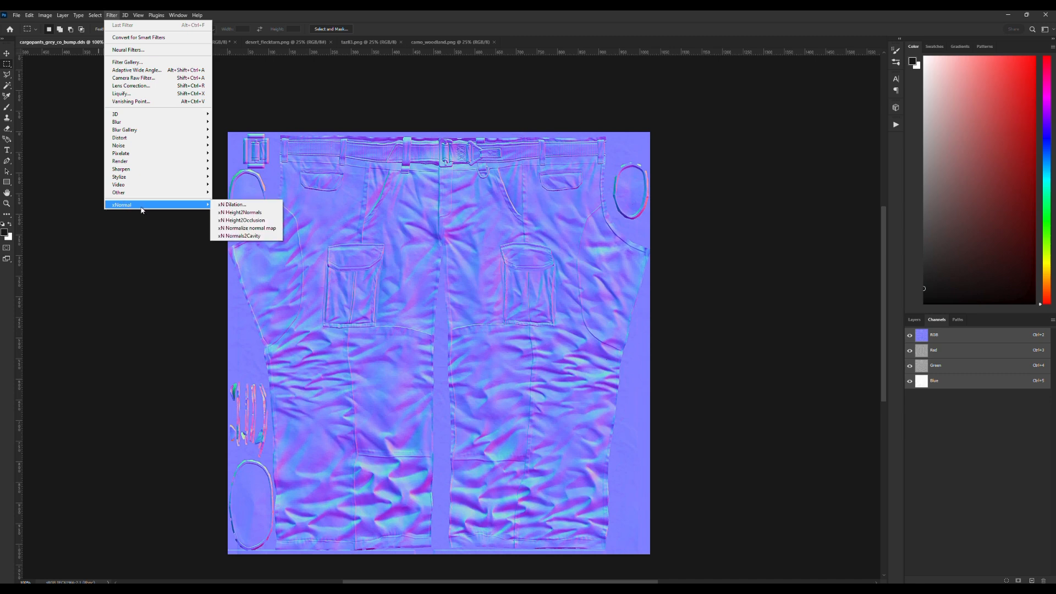
pyautogui.click(256, 237)
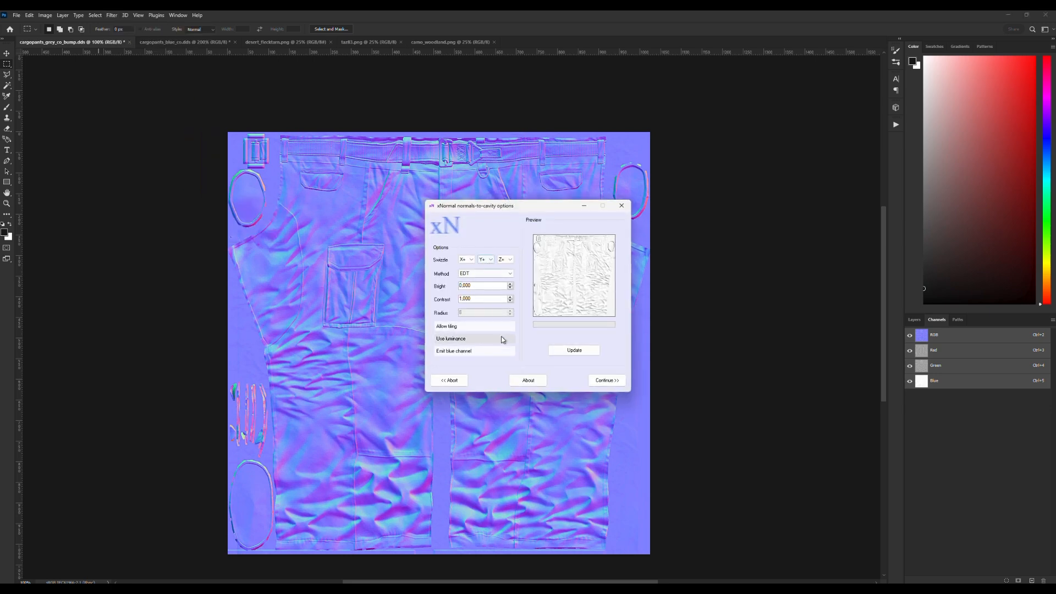
pyautogui.click(607, 380)
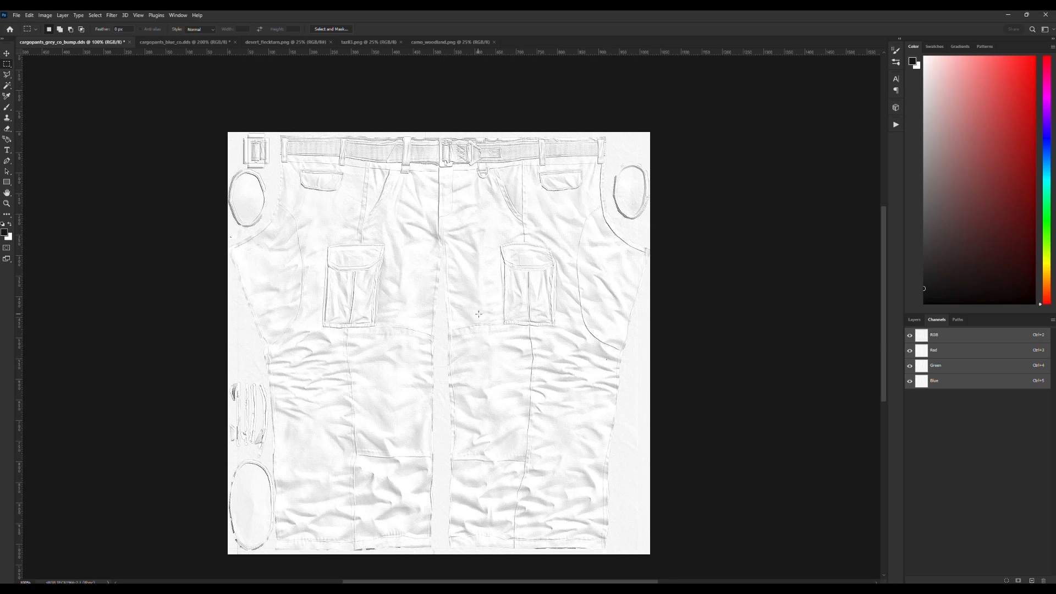
# Copy the whole cavity map and paste it into cargopants_blue_co.dds as a layer above Layer 0 copy.
pyautogui.click(914, 319)
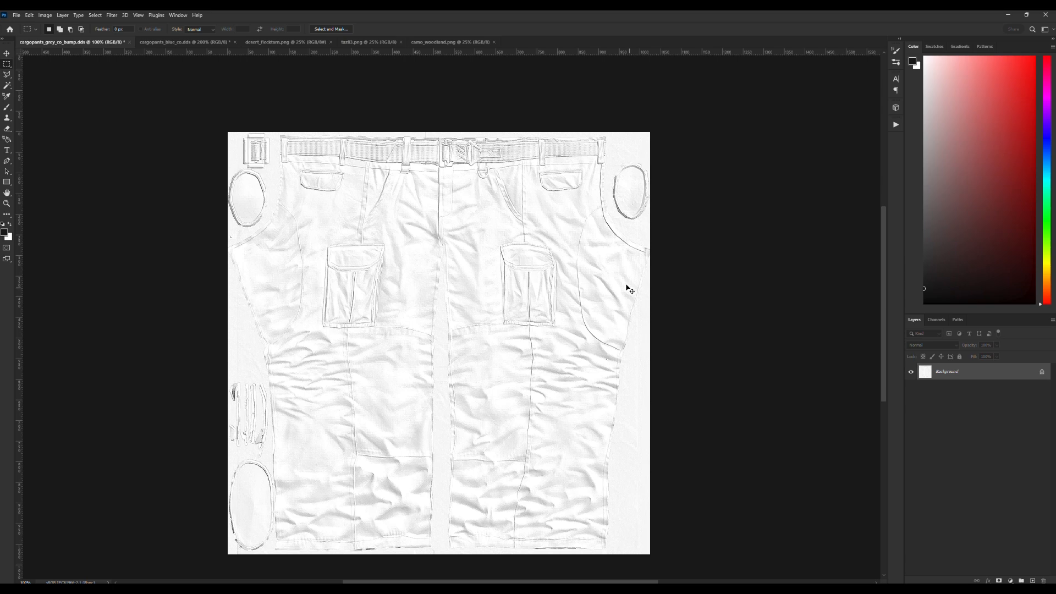
pyautogui.click(161, 43)
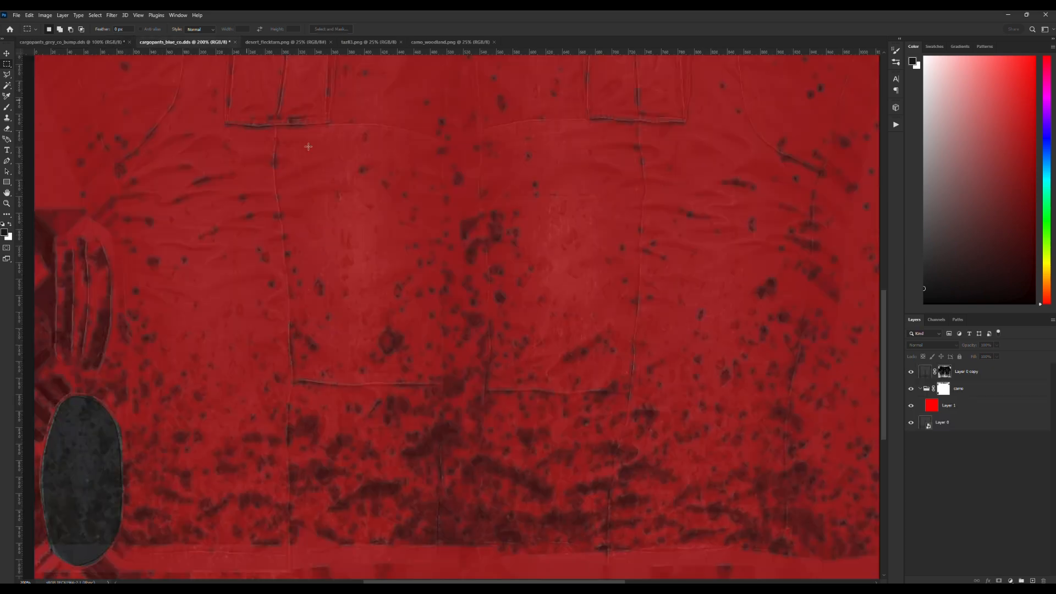
pyautogui.click(973, 373)
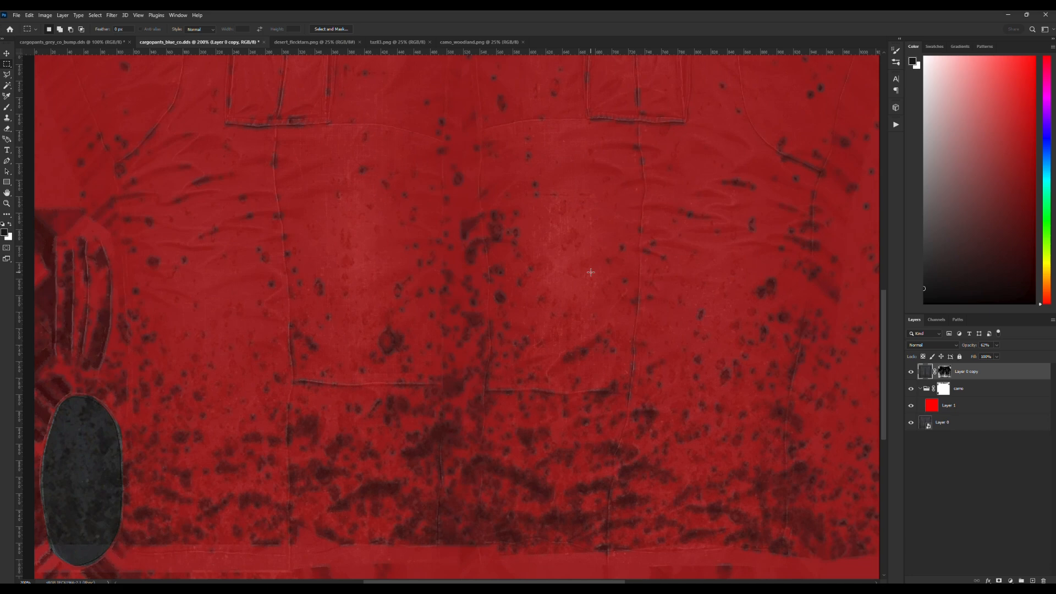
pyautogui.hotkey('ctrl', 'v')
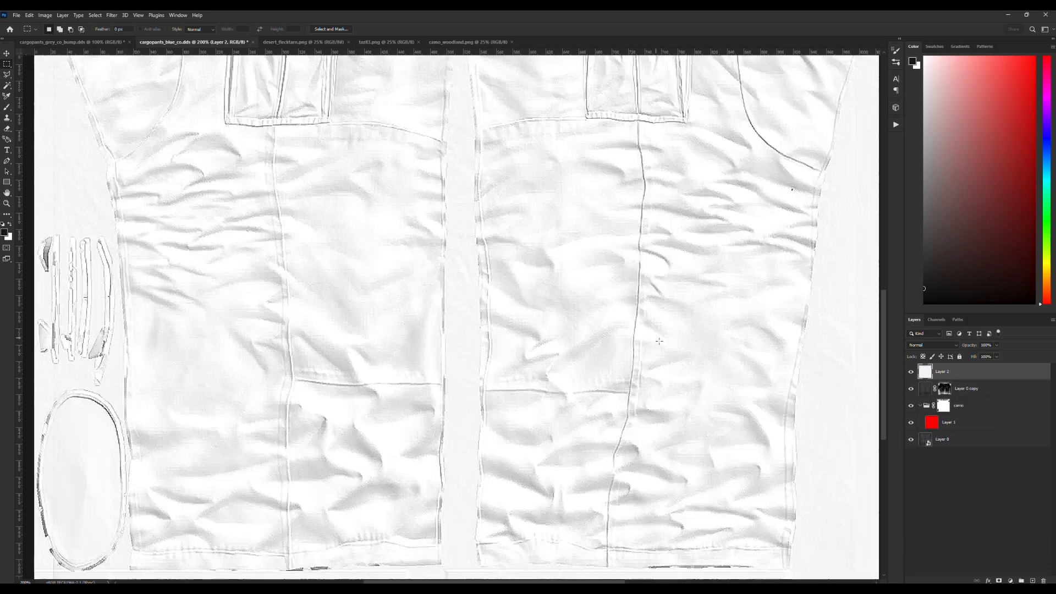
# Set the pasted cavity map layer's blending mode to Multiply.
pyautogui.click(7, 204)
pyautogui.keyDown('alt'); pyautogui.click(358, 286); pyautogui.keyUp('alt')
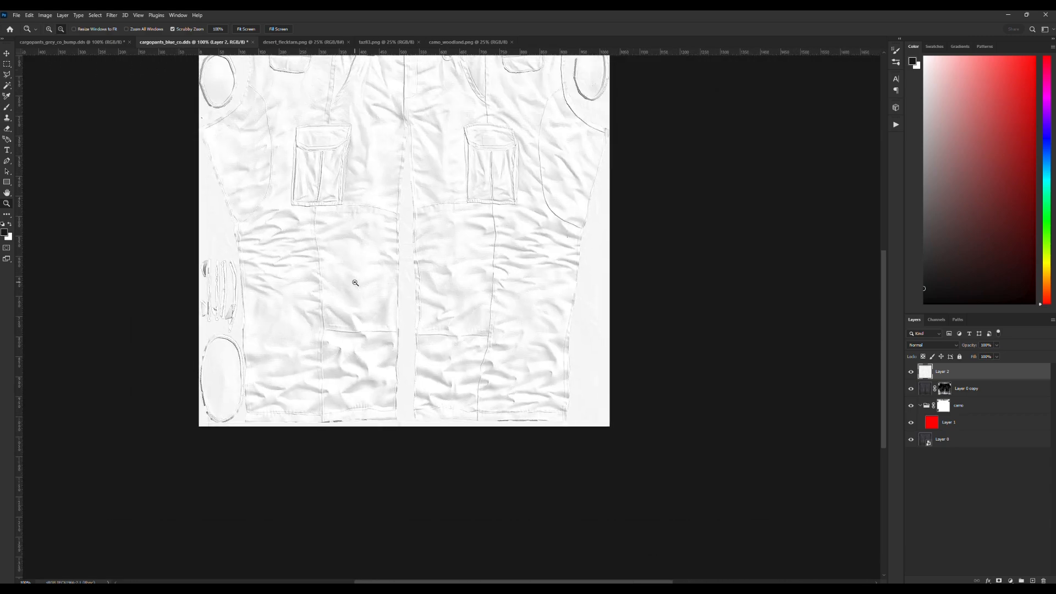
pyautogui.keyDown('alt'); pyautogui.click(361, 264); pyautogui.keyUp('alt')
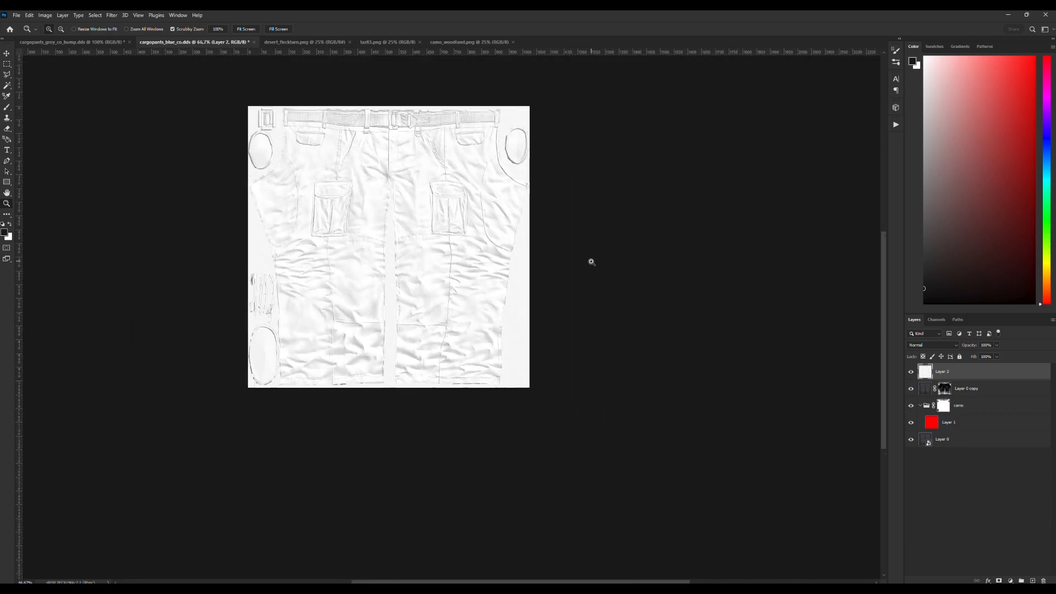
pyautogui.click(947, 346)
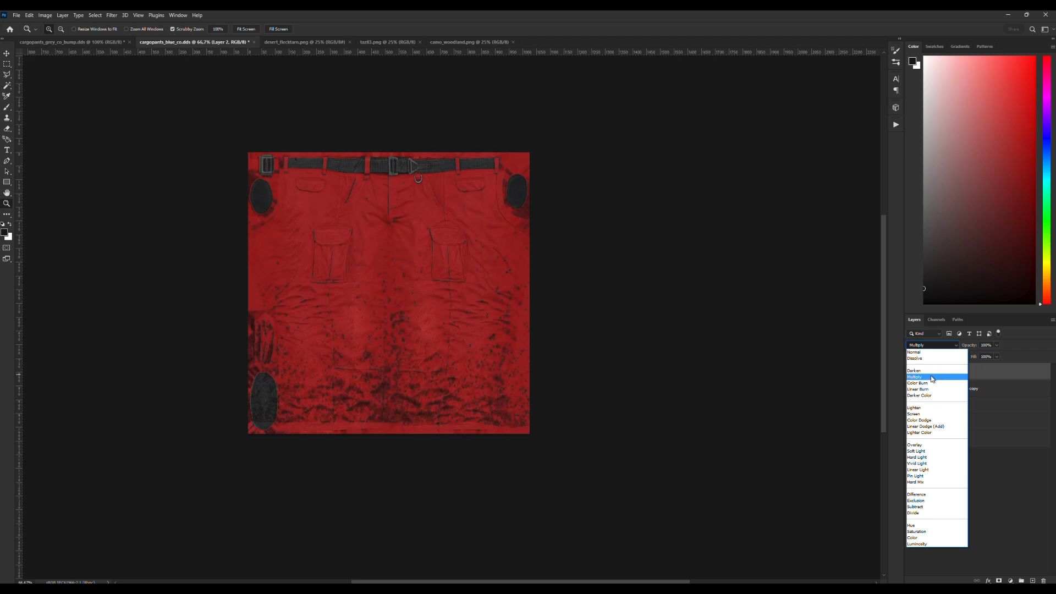
pyautogui.click(933, 379)
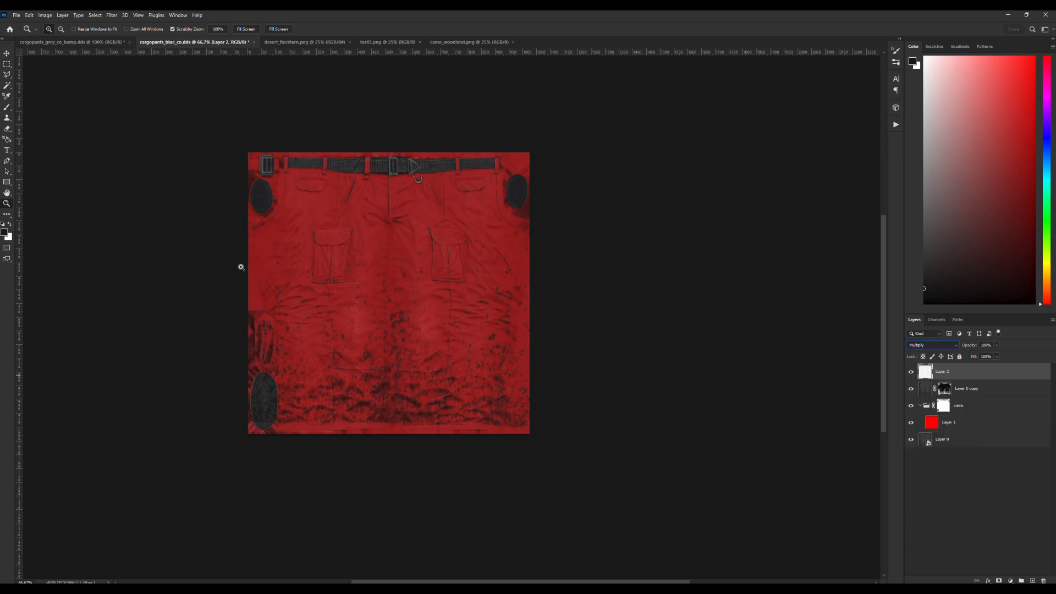
# Compare the pants up close with Layer 2 shown and hidden, and hide both Layer 2 and Layer 0 copy.
pyautogui.moveTo(273, 283); pyautogui.dragTo(301, 296)
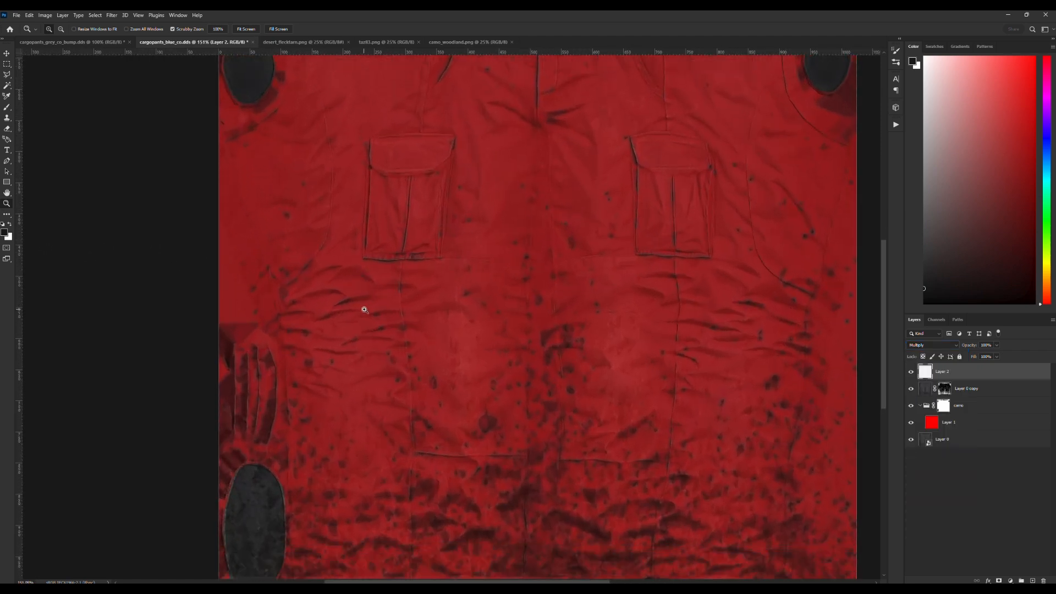
pyautogui.click(912, 373)
pyautogui.click(911, 373)
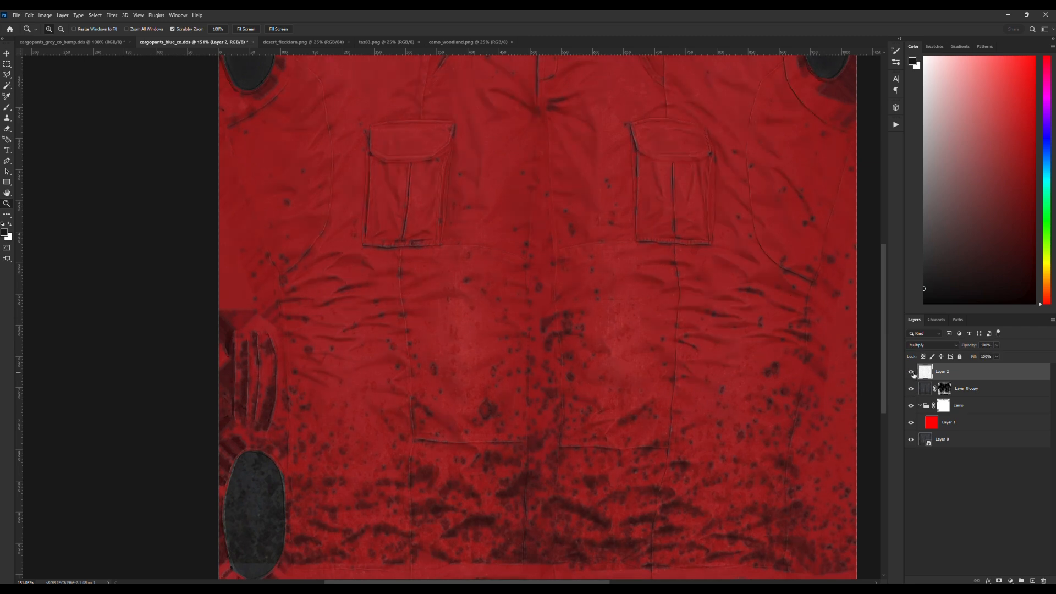
pyautogui.click(912, 373)
pyautogui.click(912, 373)
pyautogui.click(912, 373)
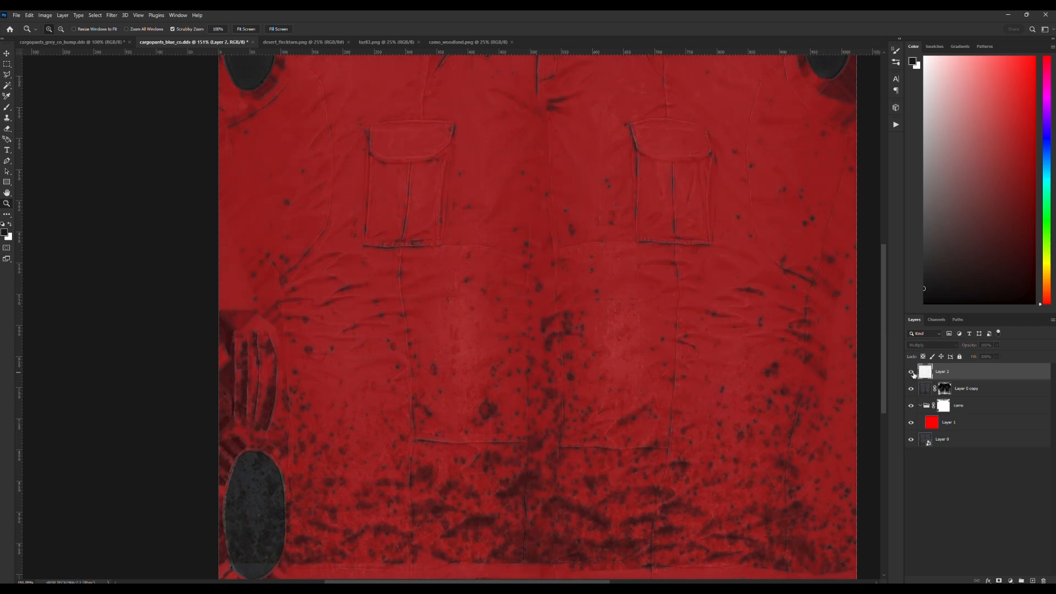
pyautogui.click(912, 373)
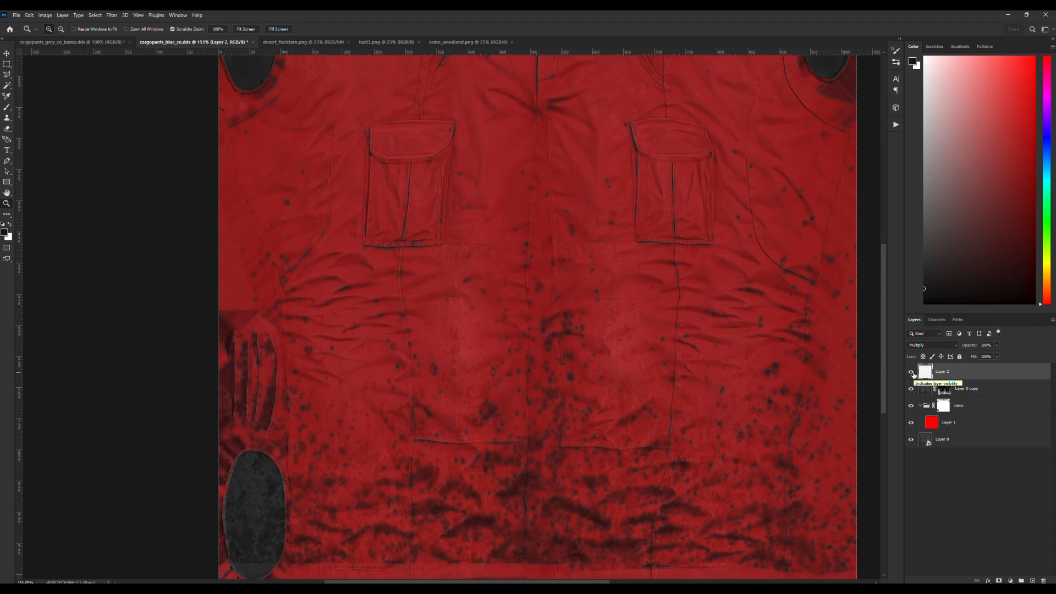
pyautogui.moveTo(912, 373); pyautogui.dragTo(912, 389)
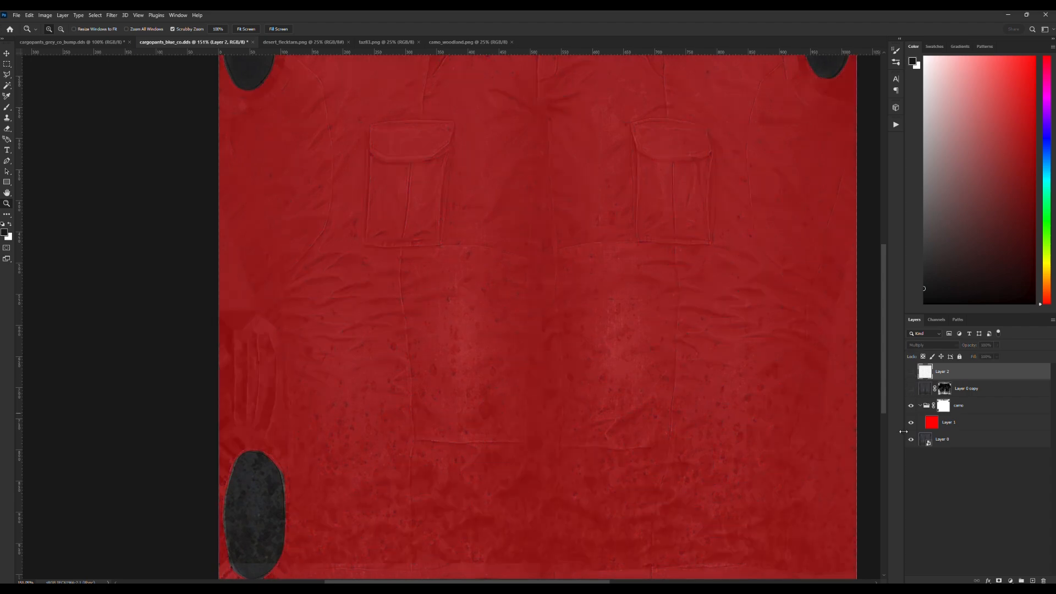
# Compare the pants with the camo group hidden and shown, and set Layer 1's opacity to 100%.
pyautogui.click(911, 406)
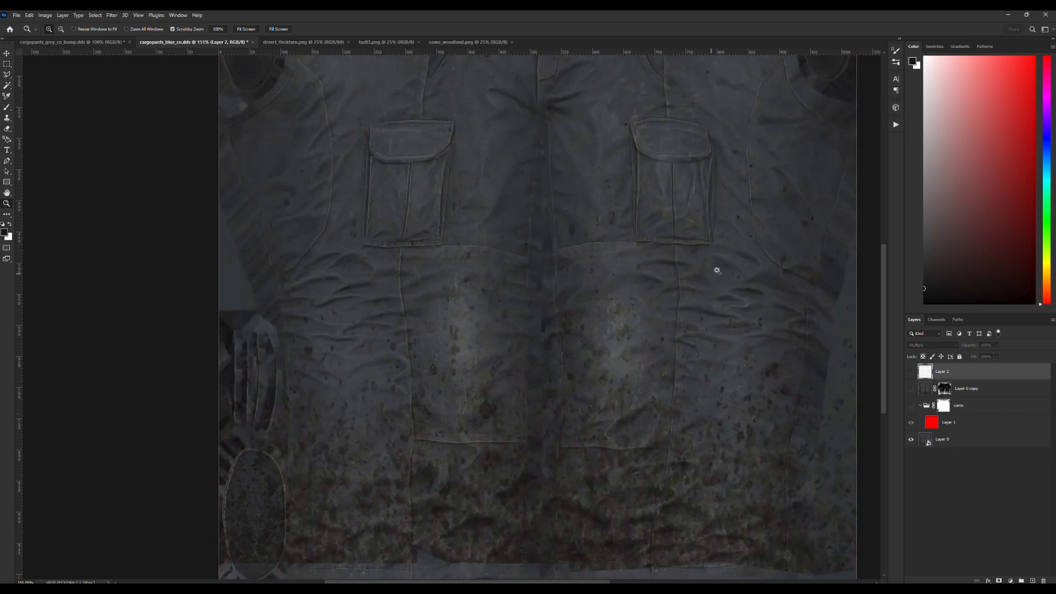
pyautogui.click(911, 406)
pyautogui.click(974, 407)
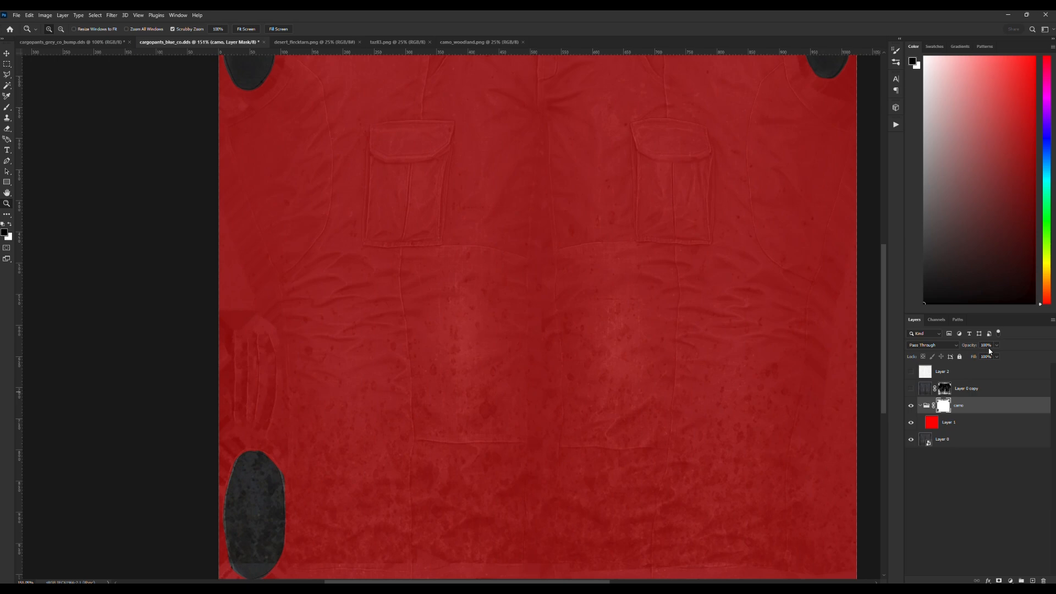
pyautogui.click(967, 421)
pyautogui.click(997, 346)
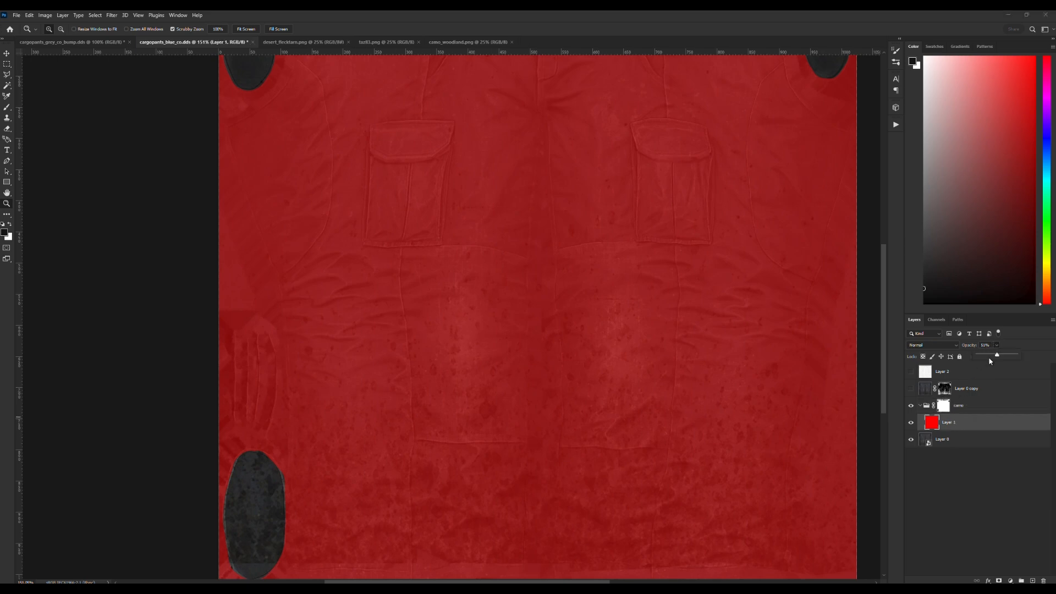
pyautogui.moveTo(995, 355); pyautogui.dragTo(1016, 355)
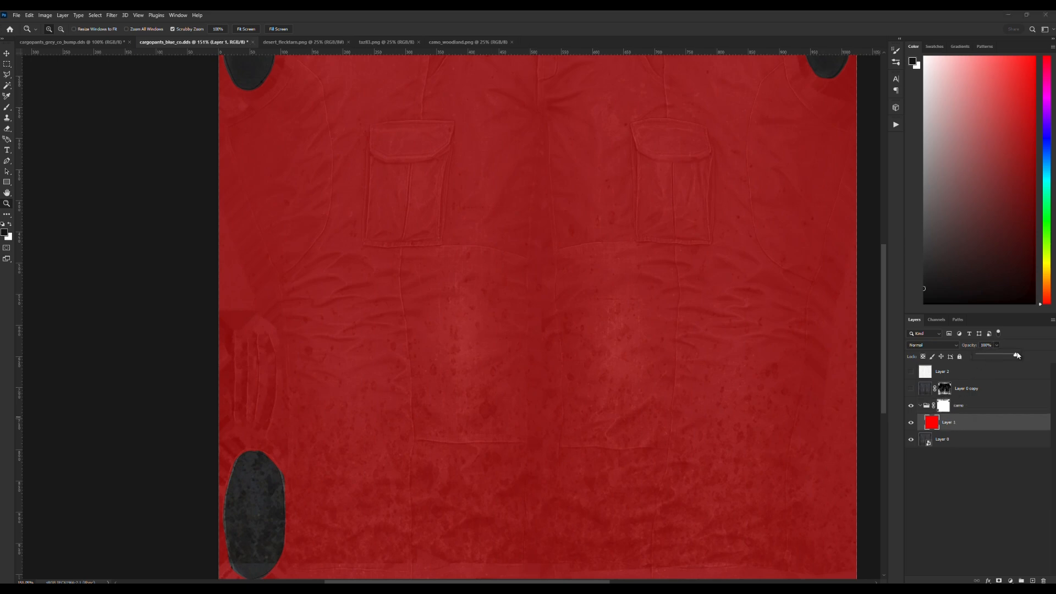
# Show Layer 2 and examine the fabric folds over the solid red pants from waist to hem.
pyautogui.click(911, 372)
pyautogui.scroll(2, 629, 359)
pyautogui.scroll(2, 628, 361)
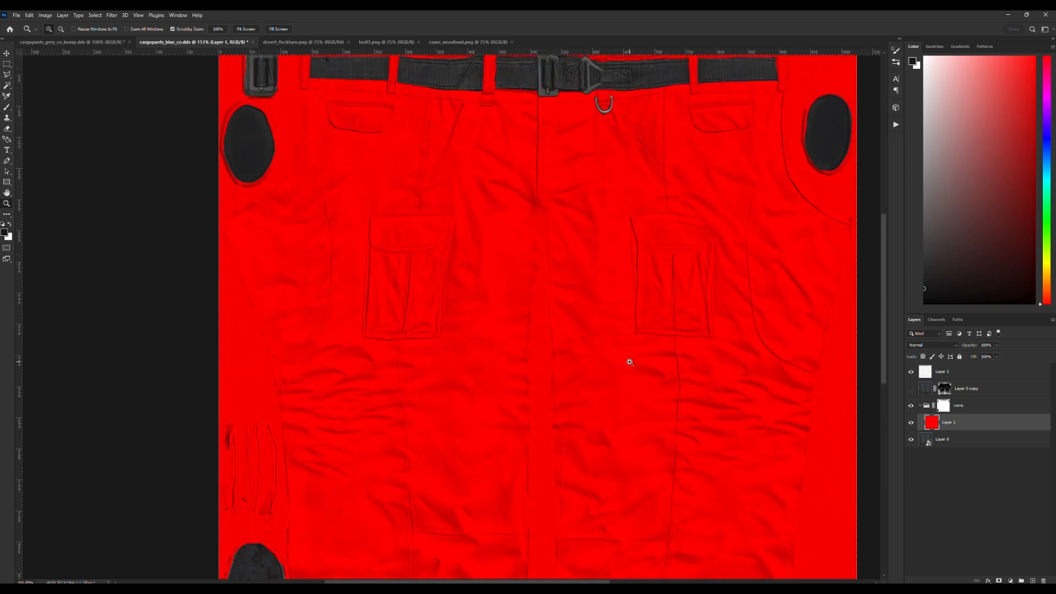
pyautogui.scroll(-3, 630, 364)
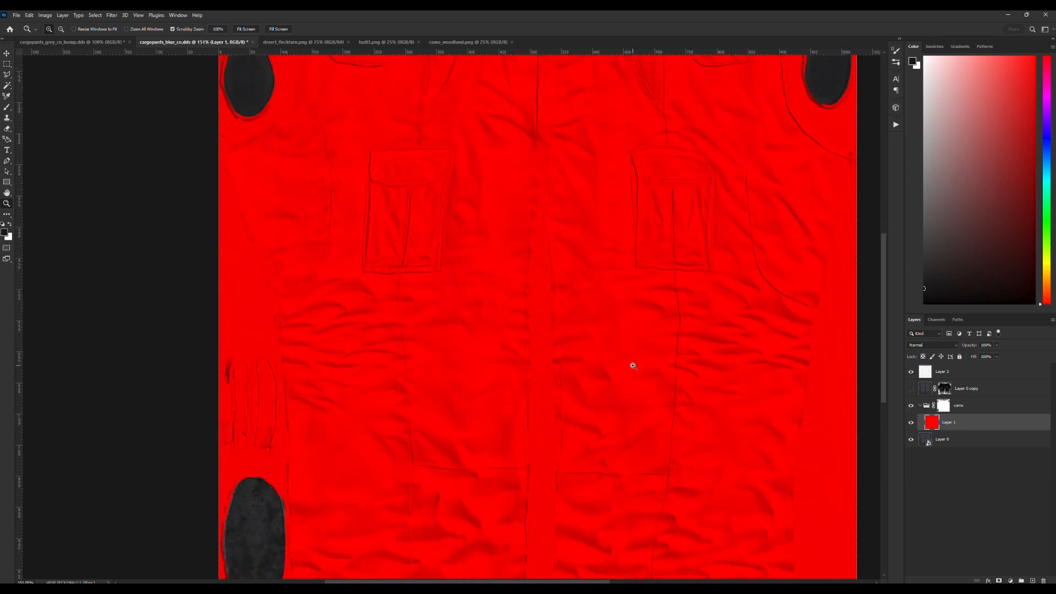
pyautogui.scroll(1, 633, 366)
pyautogui.scroll(-2, 634, 366)
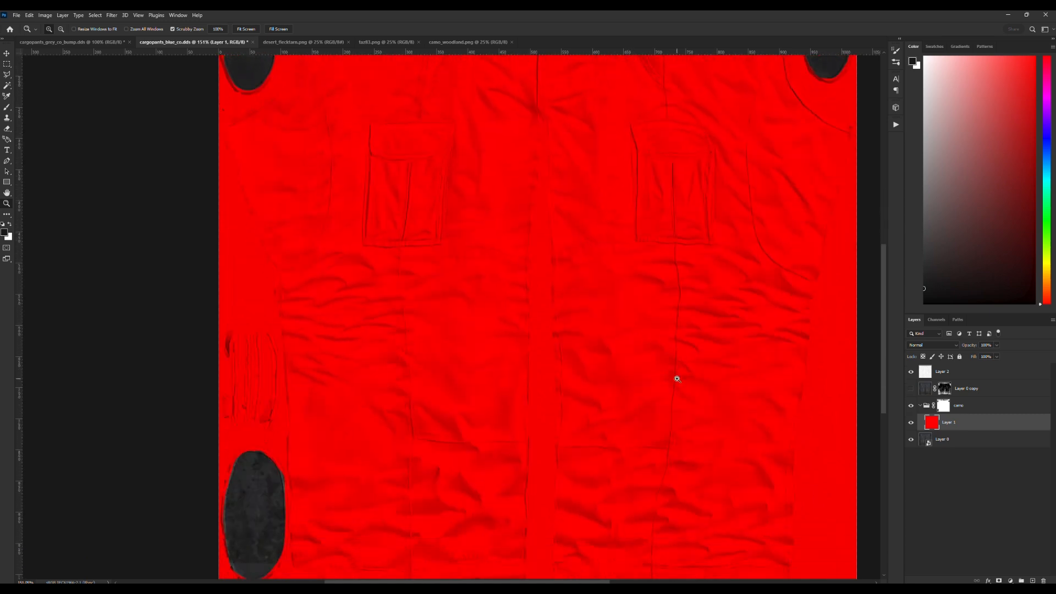
pyautogui.scroll(-1, 676, 373)
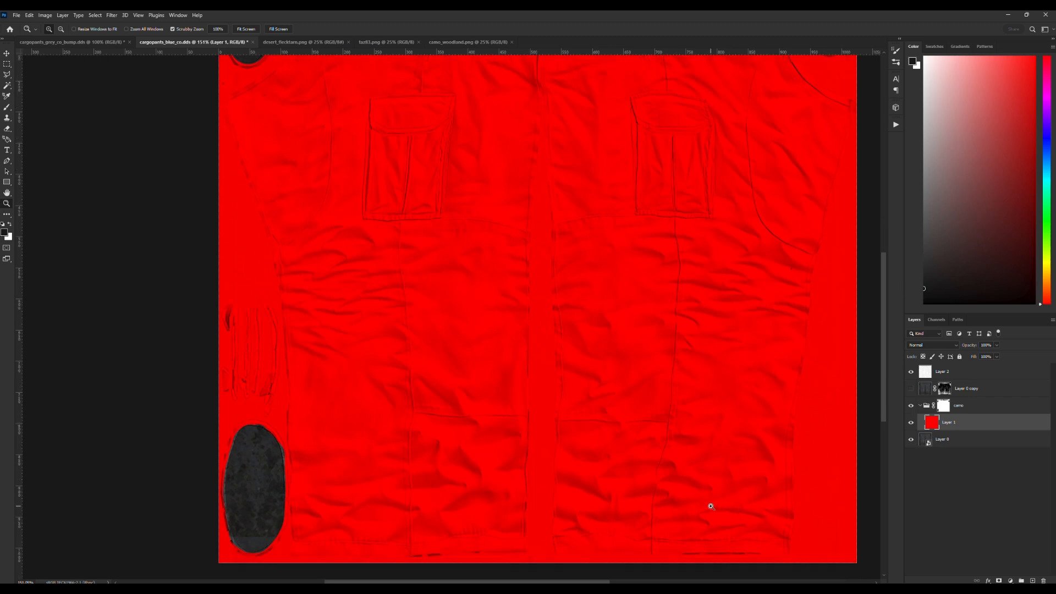
pyautogui.scroll(1, 734, 479)
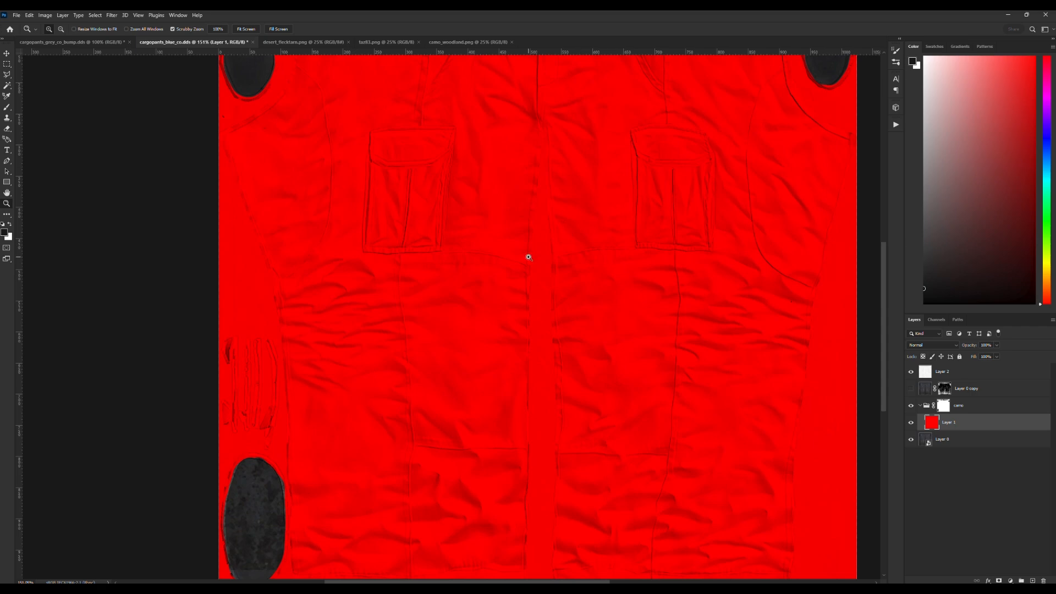
# Show Layer 0 copy and check the dirt overlay together with the folds on the pants.
pyautogui.click(911, 389)
pyautogui.scroll(2, 653, 267)
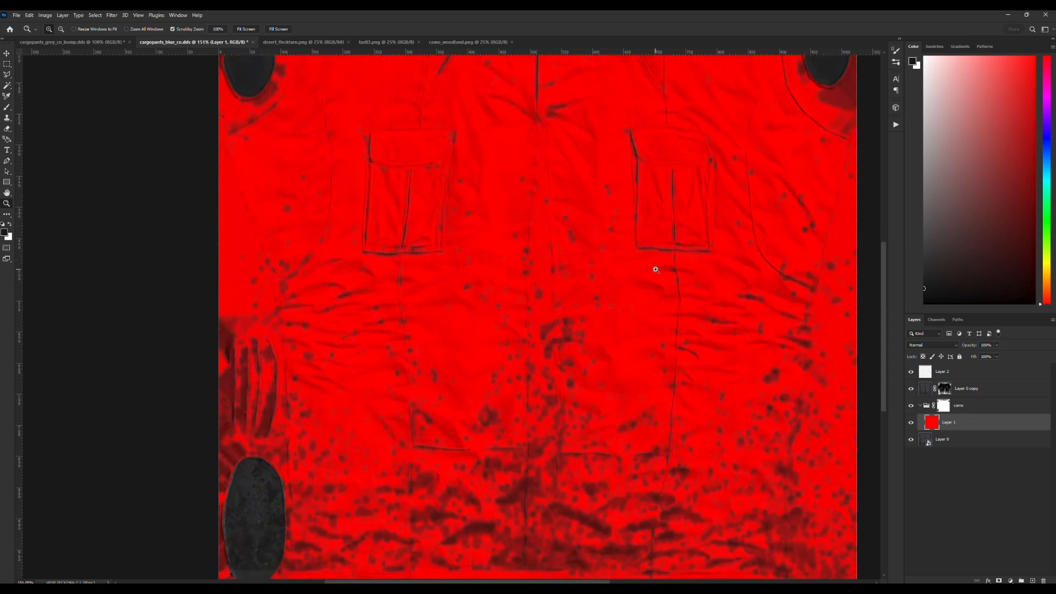
pyautogui.scroll(1, 655, 302)
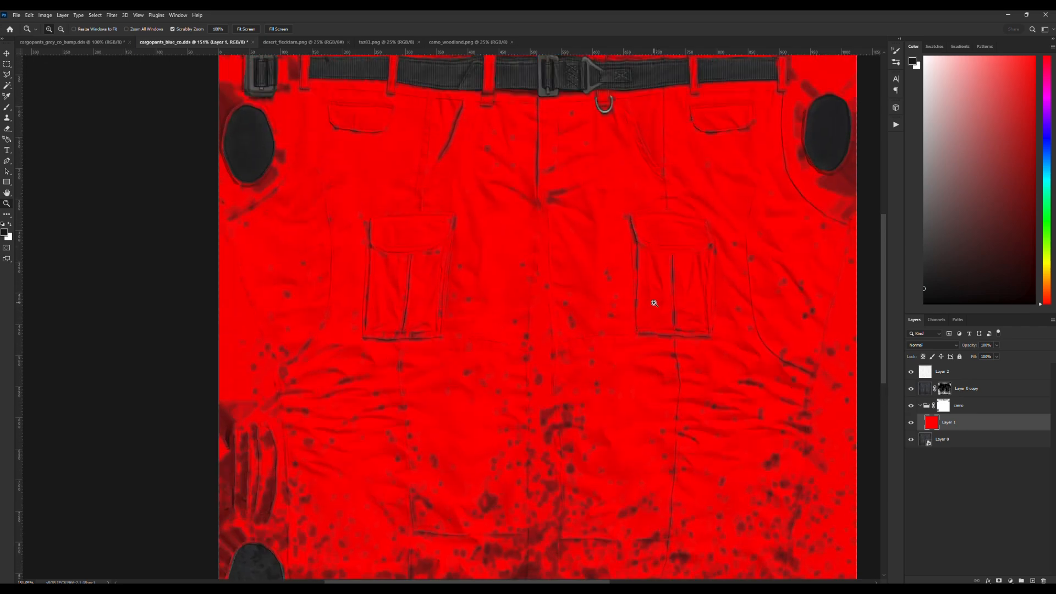
pyautogui.scroll(-1, 655, 303)
pyautogui.click(17, 15)
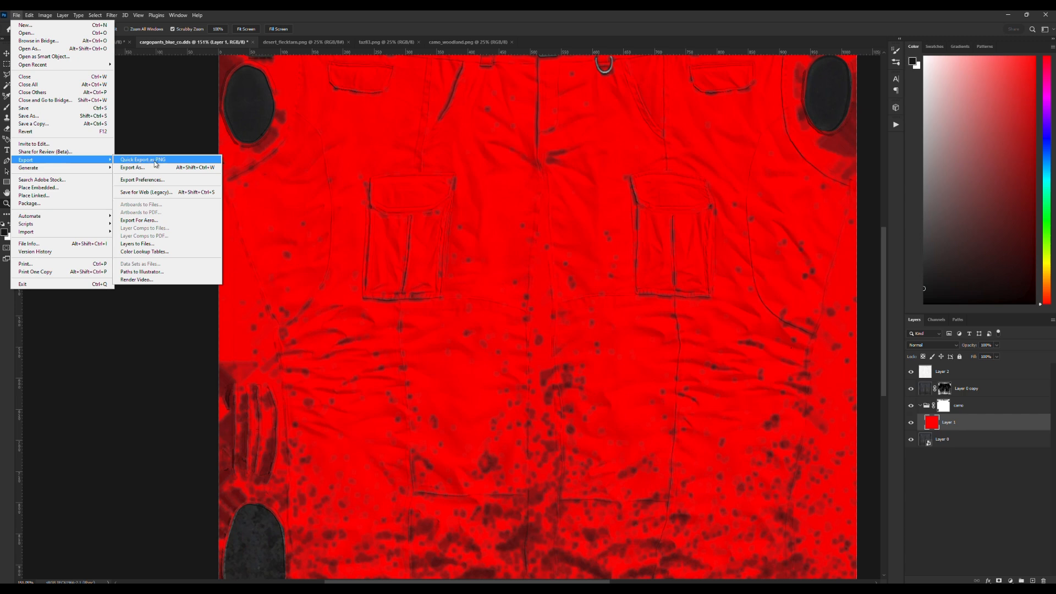
pyautogui.click(318, 217)
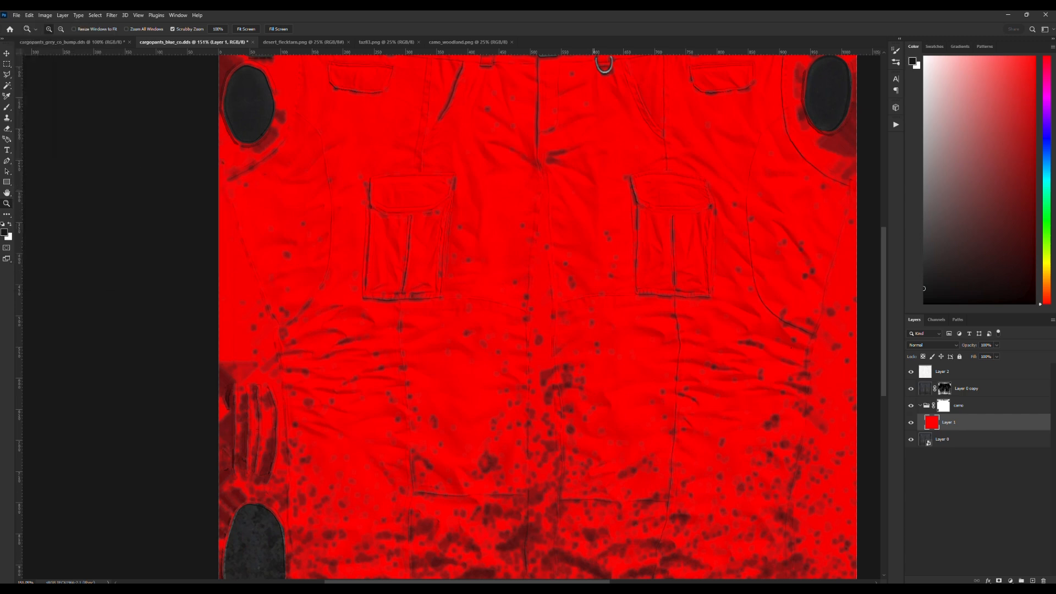
# Switch to Blender and locate cargopants_blue_co.png in the cargopants_blue_co-assets folder under textures.
pyautogui.moveTo(595, 587)
pyautogui.click(668, 588)
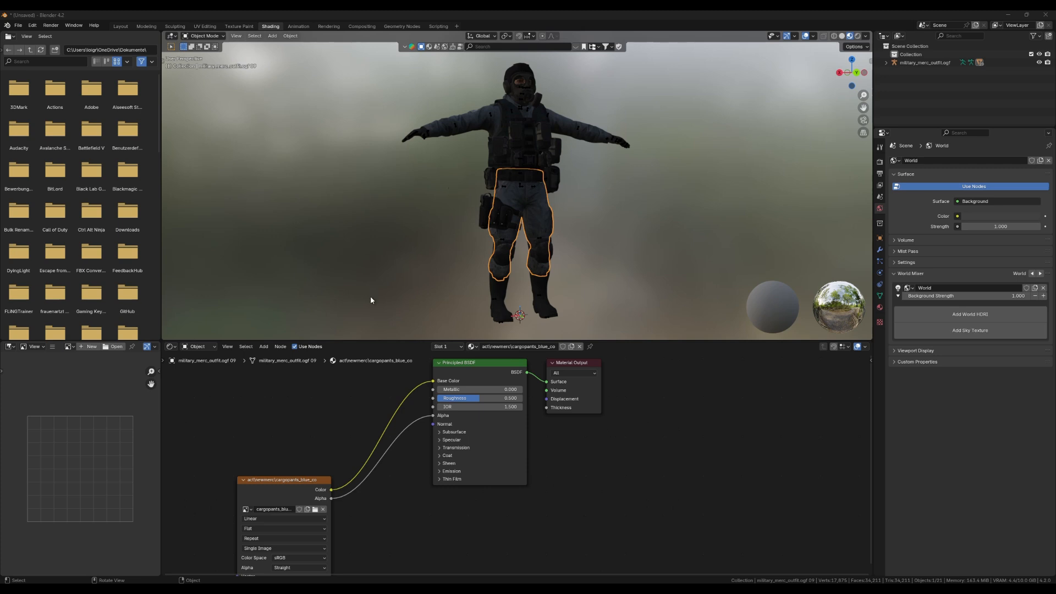
pyautogui.click(268, 588)
pyautogui.doubleClick(475, 175)
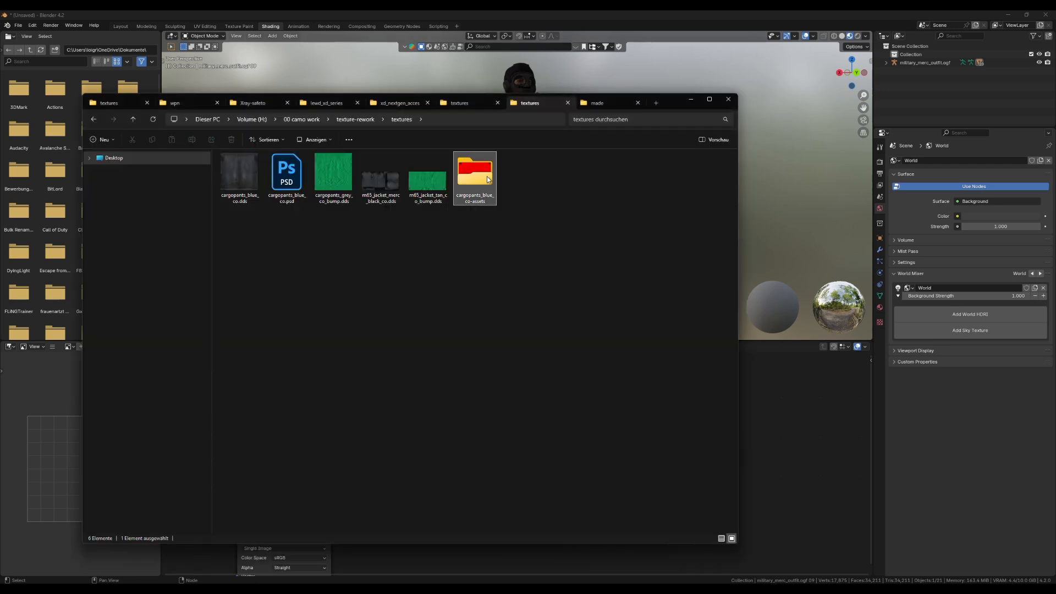
pyautogui.click(240, 179)
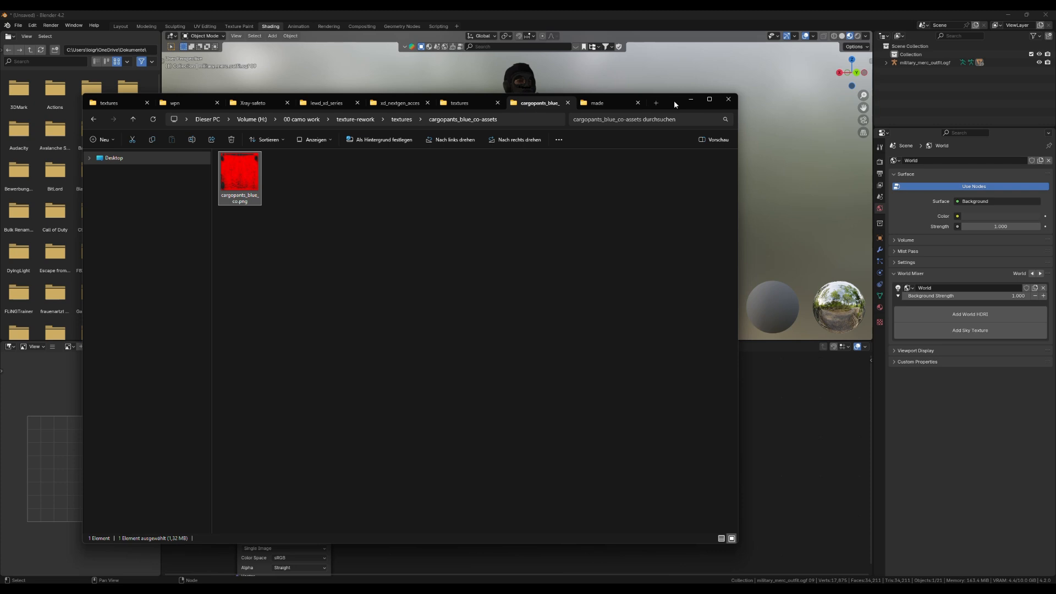
# Add cargopants_blue_co.png to the pants material as an image texture node and connect its Color to Base Color.
pyautogui.moveTo(675, 101); pyautogui.dragTo(1026, 165)
pyautogui.moveTo(602, 239); pyautogui.dragTo(433, 381)
pyautogui.click(284, 383)
# Examine the retextured pants on the character from the front and side, close up and from a distance.
pyautogui.scroll(7, 575, 198)
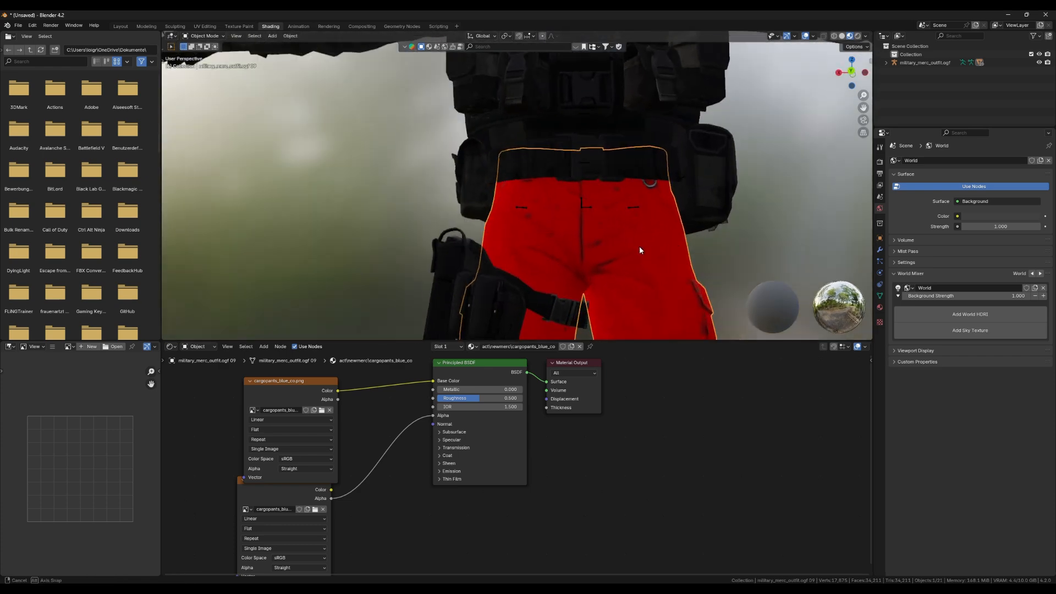
pyautogui.scroll(5, 580, 202)
pyautogui.scroll(-3, 676, 188)
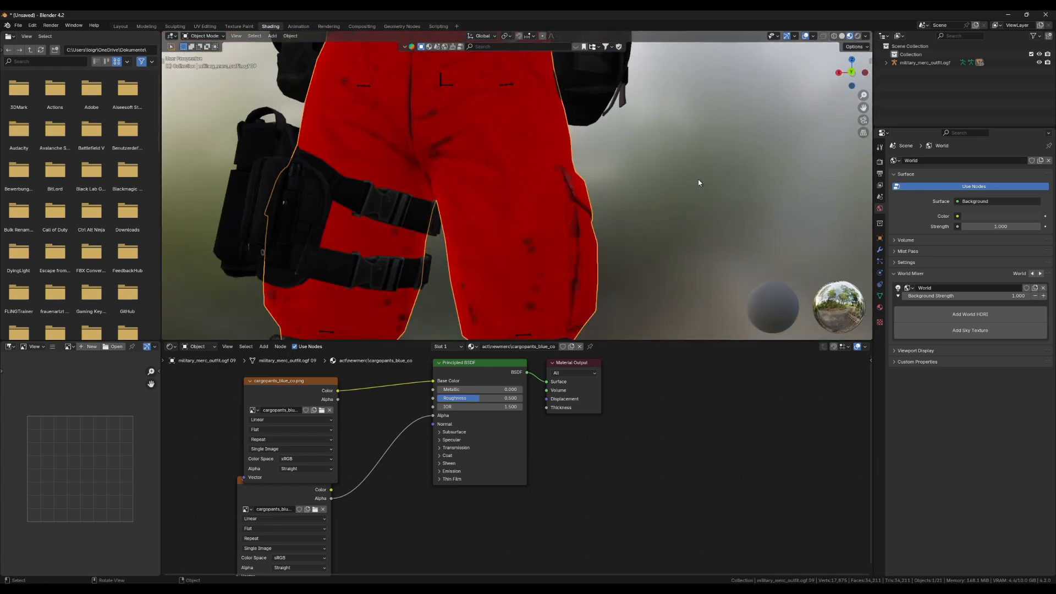
pyautogui.scroll(4, 699, 181)
pyautogui.moveTo(699, 181); pyautogui.dragTo(533, 182)
pyautogui.scroll(-6, 593, 176)
pyautogui.moveTo(601, 177); pyautogui.dragTo(533, 210)
pyautogui.scroll(5, 533, 211)
pyautogui.moveTo(657, 208); pyautogui.dragTo(522, 213)
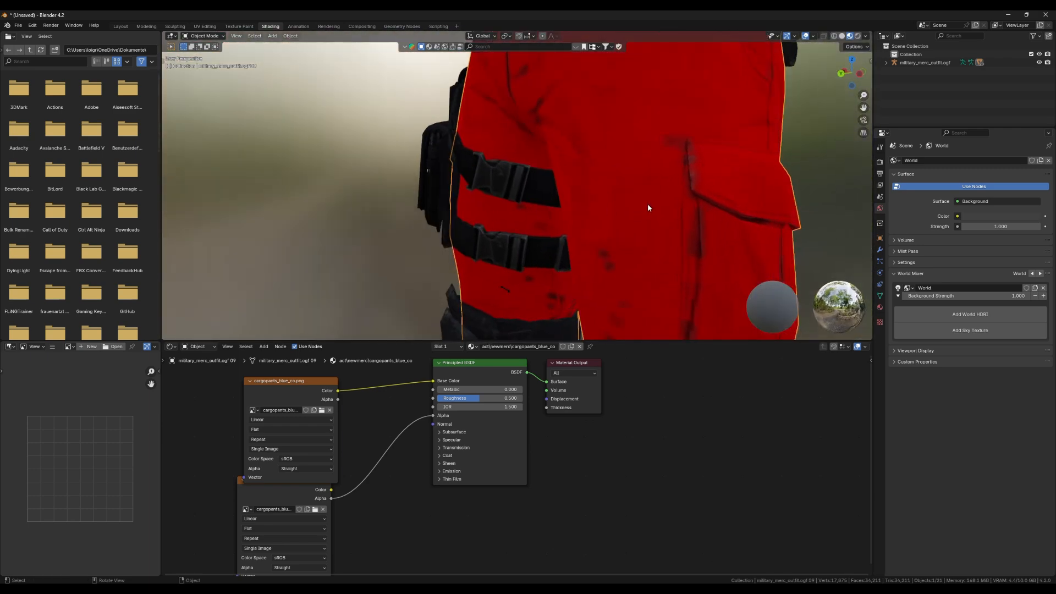
pyautogui.scroll(-2, 660, 190)
pyautogui.moveTo(641, 198); pyautogui.dragTo(695, 179)
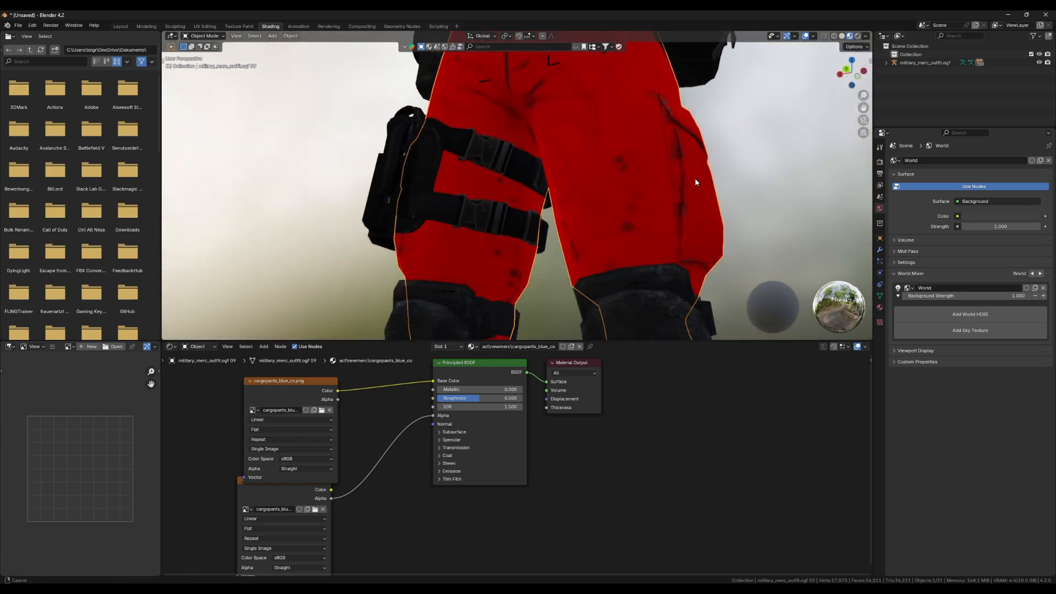
pyautogui.scroll(-3, 682, 231)
pyautogui.moveTo(677, 247); pyautogui.dragTo(706, 190)
pyautogui.scroll(6, 528, 200)
pyautogui.scroll(-1, 705, 190)
pyautogui.scroll(-4, 706, 190)
pyautogui.moveTo(651, 160); pyautogui.dragTo(640, 226)
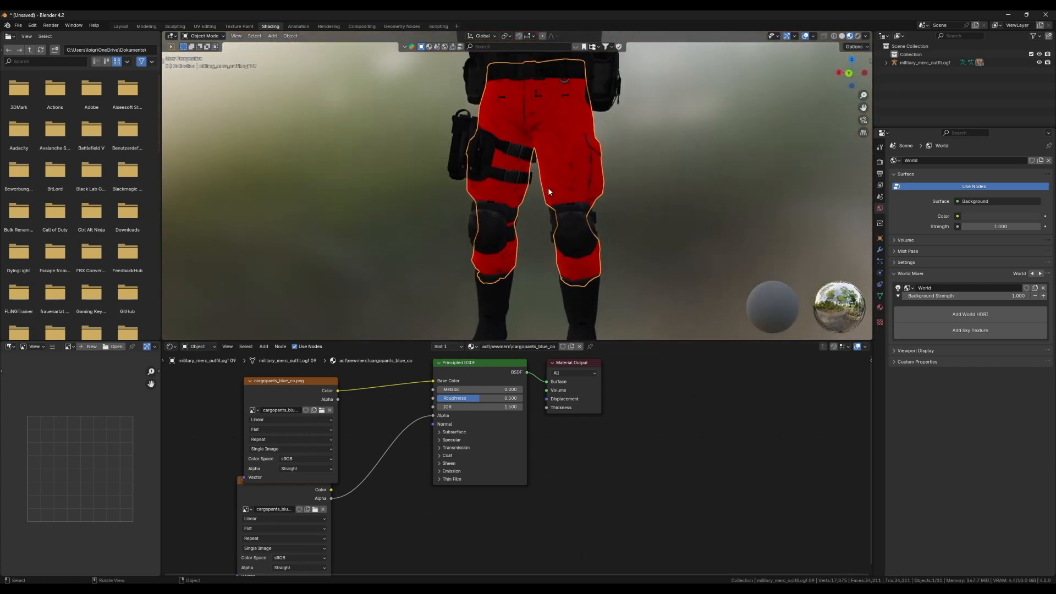
pyautogui.moveTo(601, 158); pyautogui.dragTo(577, 211)
pyautogui.moveTo(577, 211)
pyautogui.mouseDown()
pyautogui.moveTo(631, 205)
pyautogui.moveTo(606, 226)
pyautogui.moveTo(572, 211)
pyautogui.mouseUp()
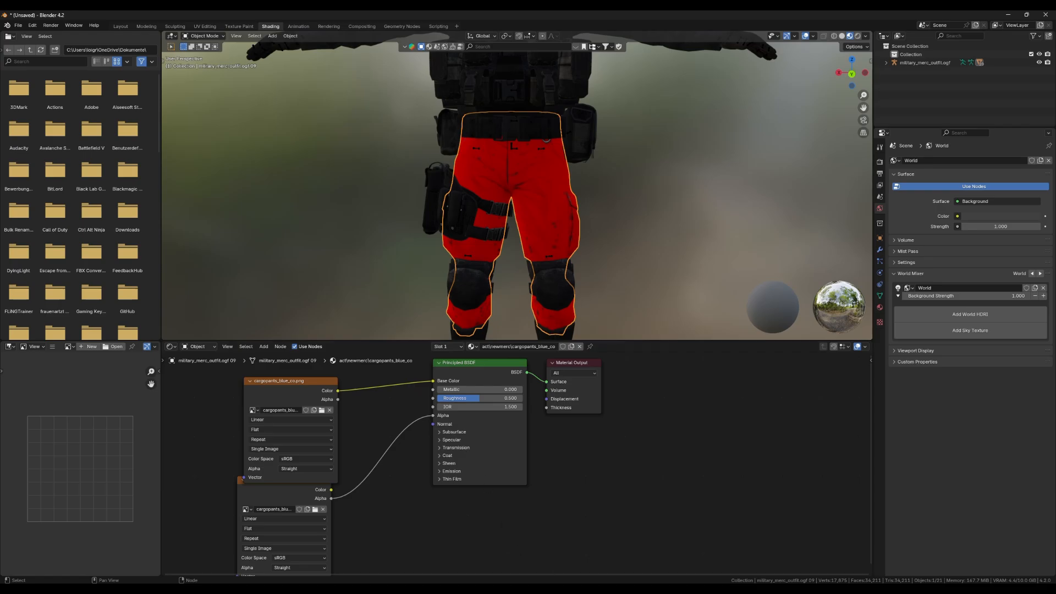
# Switch to Photoshop and copy the whole desert_flecktarn.png pattern into the camo group of cargopants_blue_co.dds, above Layer 1.
pyautogui.hotkey('alt', 'Tab')
pyautogui.scroll(2, 647, 306)
pyautogui.scroll(-3, 649, 307)
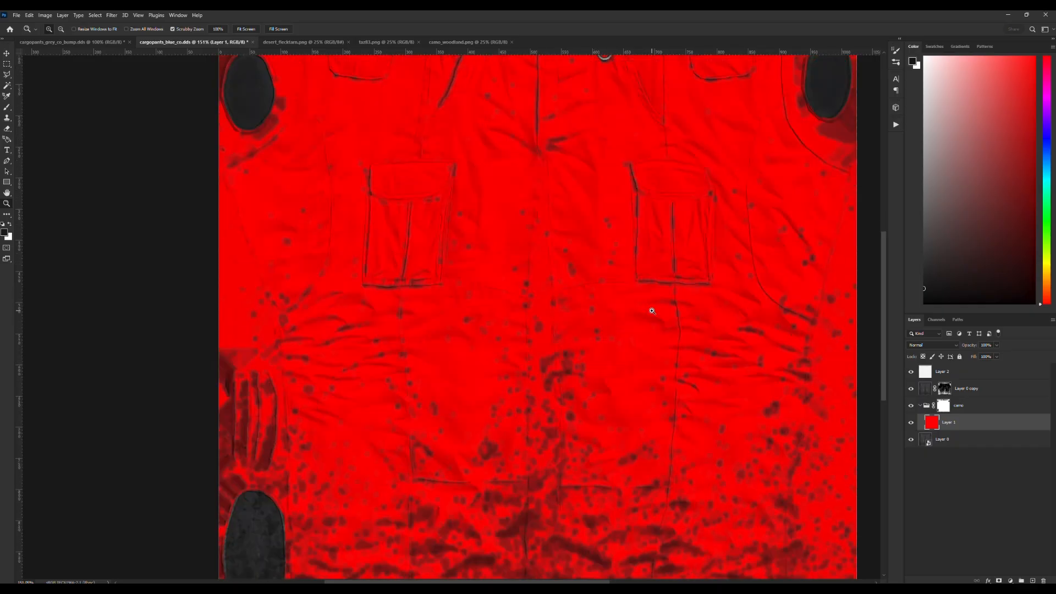
pyautogui.scroll(3, 648, 307)
pyautogui.click(283, 42)
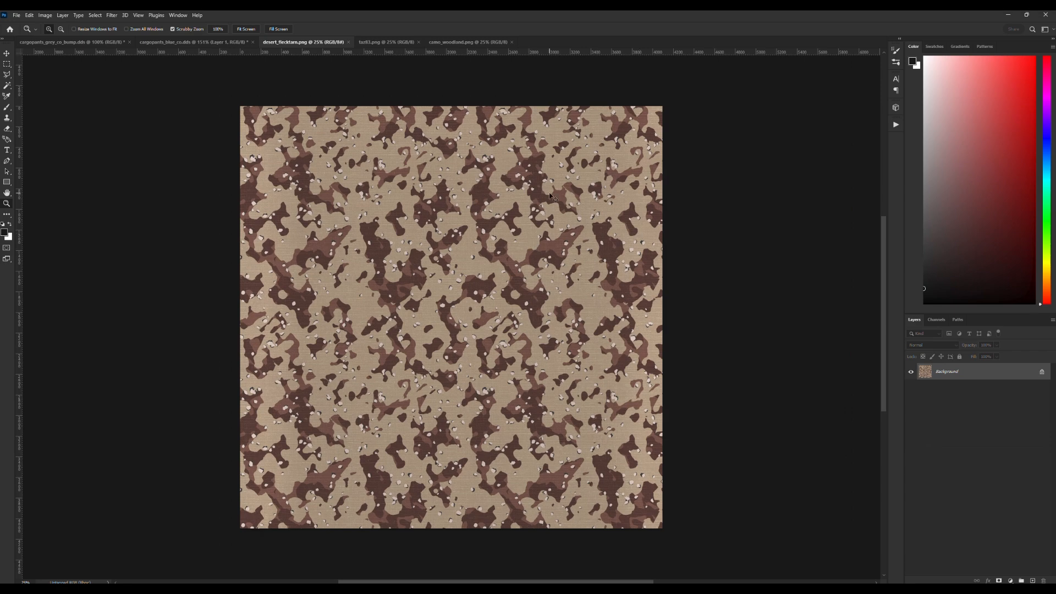
pyautogui.hotkey('ctrl', 'a')
pyautogui.click(173, 42)
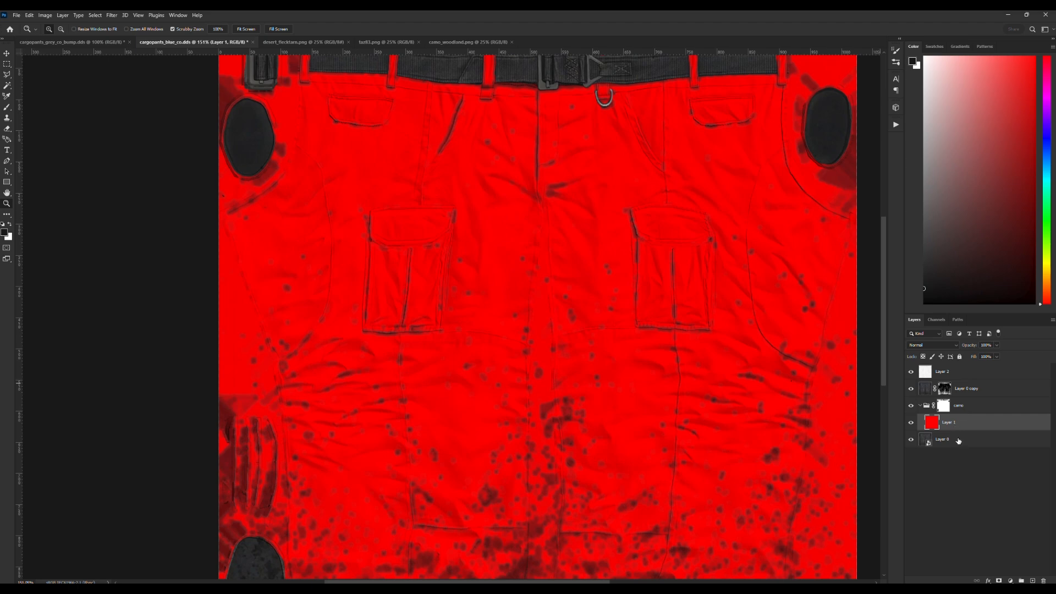
pyautogui.hotkey('ctrl', 'v')
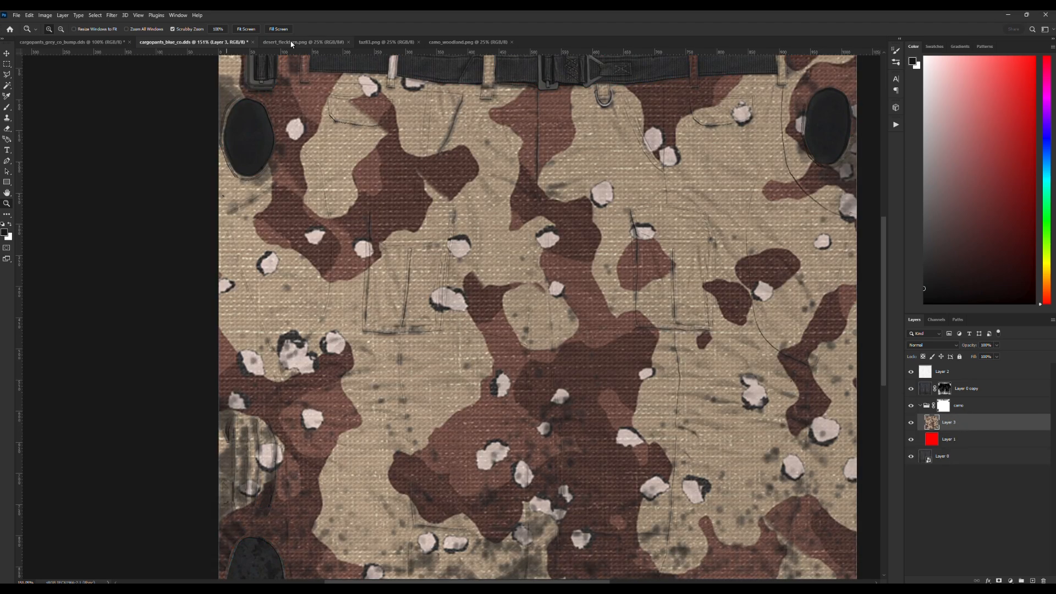
# Copy the taz83.png pattern into the camo group of cargopants_blue_co.dds as a layer above the desert pattern.
pyautogui.click(372, 43)
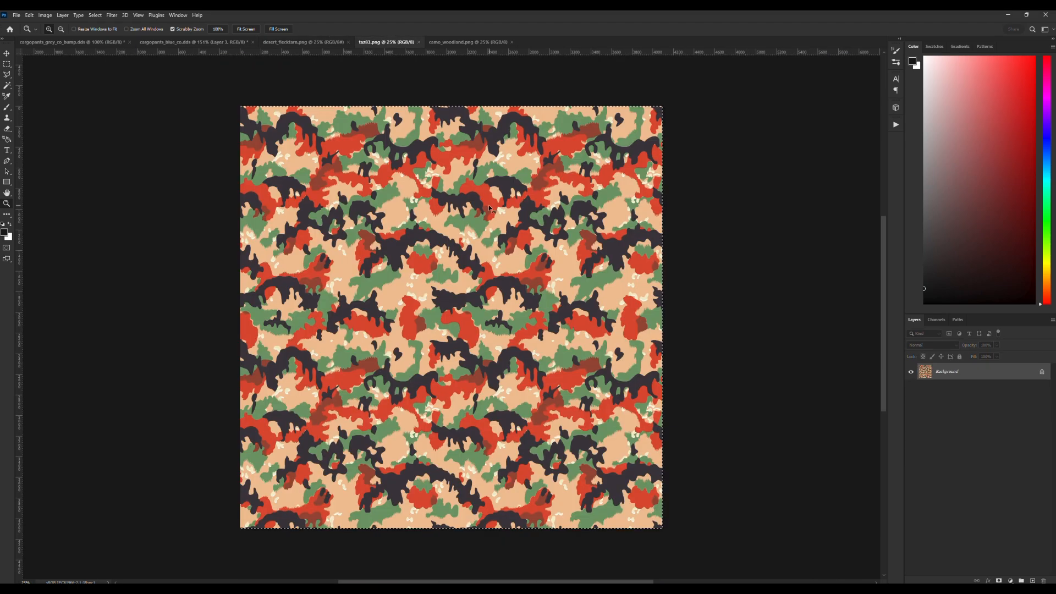
pyautogui.click(181, 42)
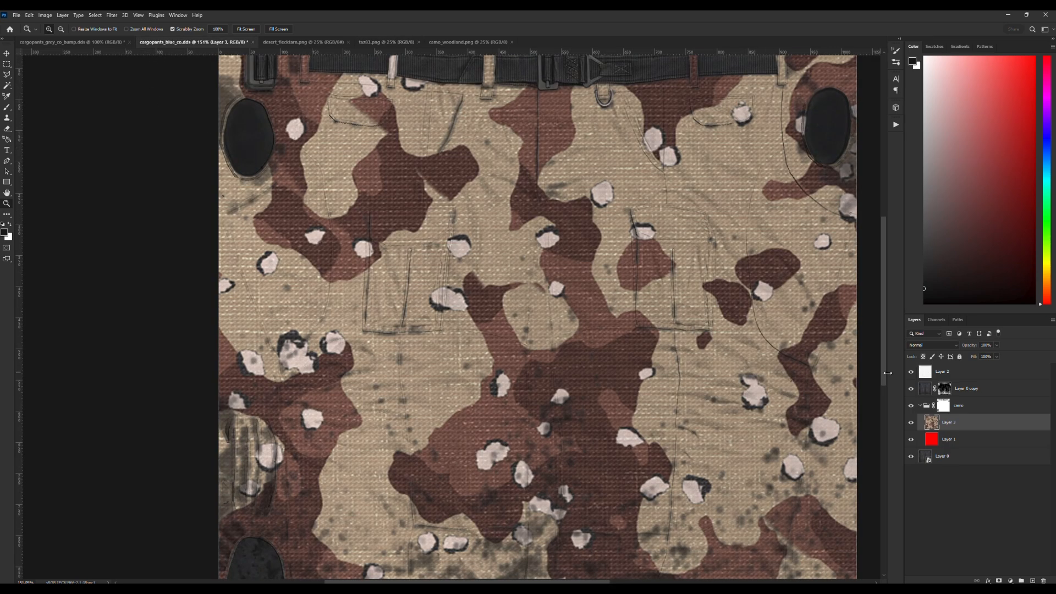
pyautogui.hotkey('ctrl', 'v')
# Copy the camo_woodland.png pattern into the camo group of cargopants_blue_co.dds as its topmost layer.
pyautogui.click(447, 44)
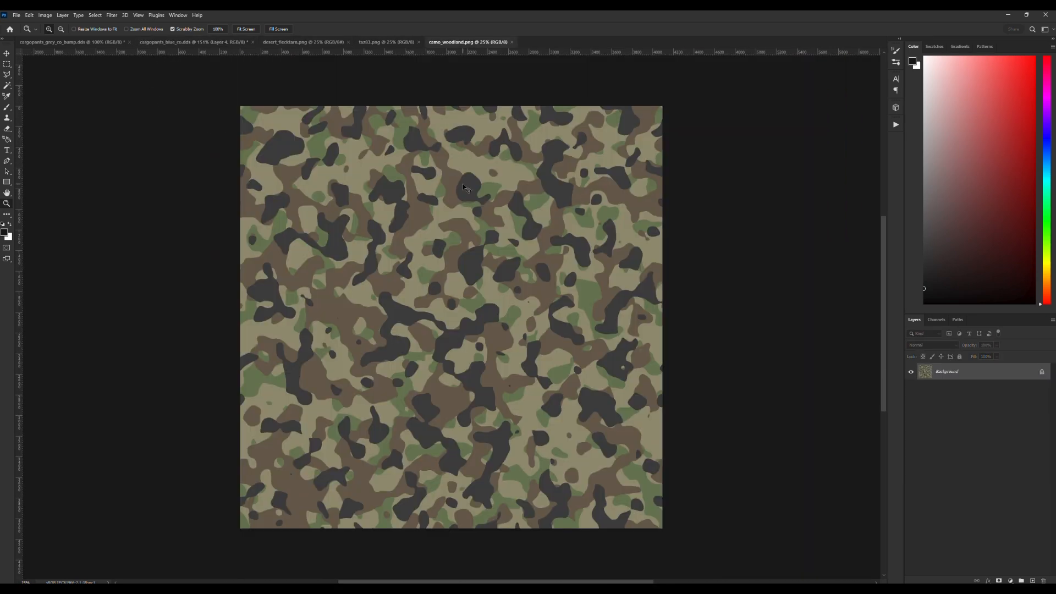
pyautogui.click(187, 44)
pyautogui.hotkey('ctrl', 'v')
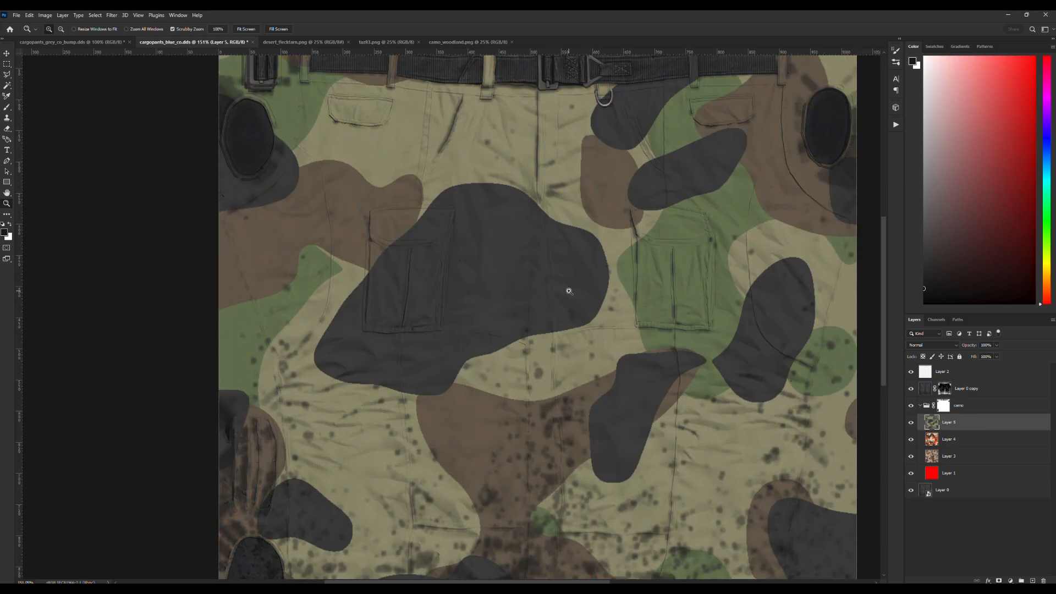
# Delete the woodland pattern layer, Layer 5, from the camo group.
pyautogui.keyDown('alt'); pyautogui.click(586, 276); pyautogui.keyUp('alt')
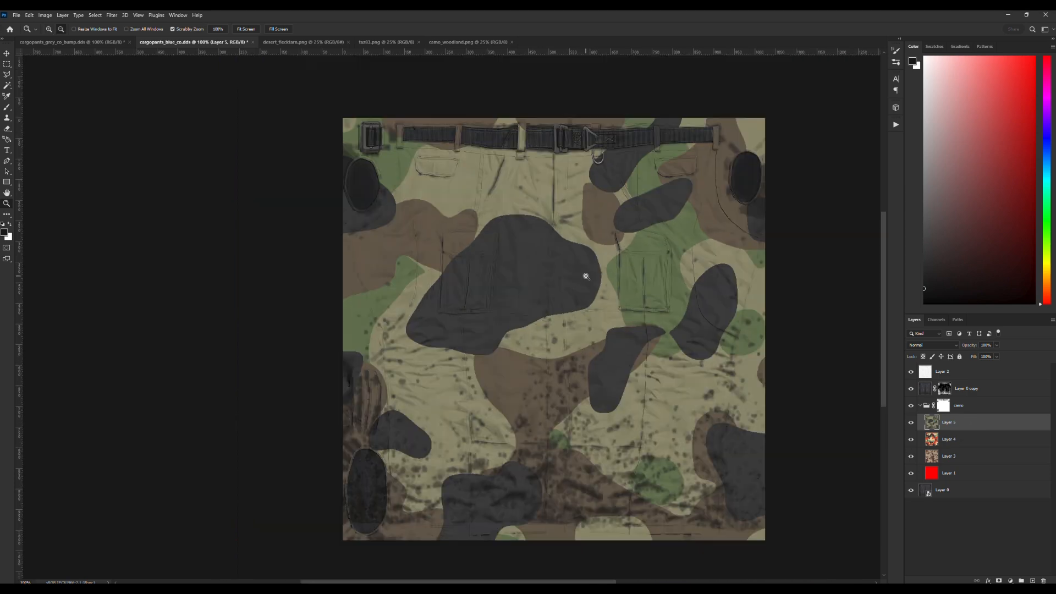
pyautogui.keyDown('alt'); pyautogui.click(577, 276); pyautogui.keyUp('alt')
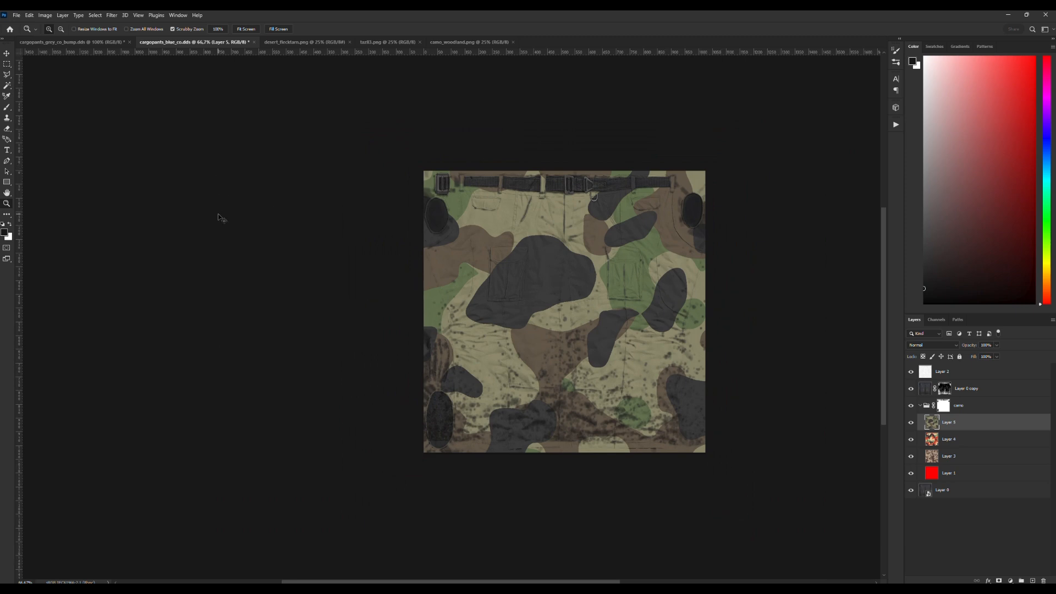
pyautogui.hotkey('ctrl', 't')
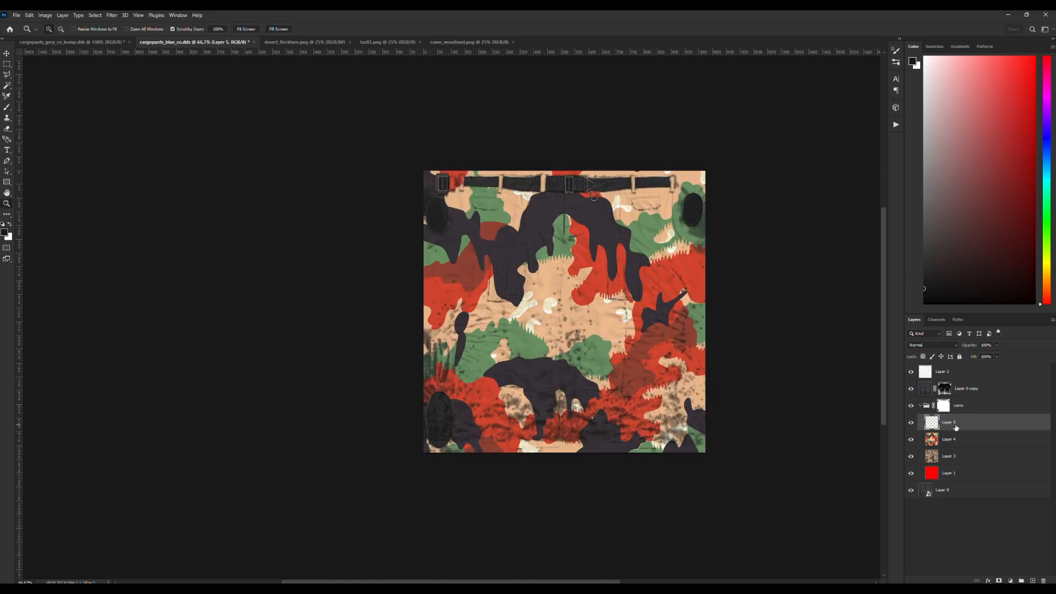
pyautogui.press('Delete')
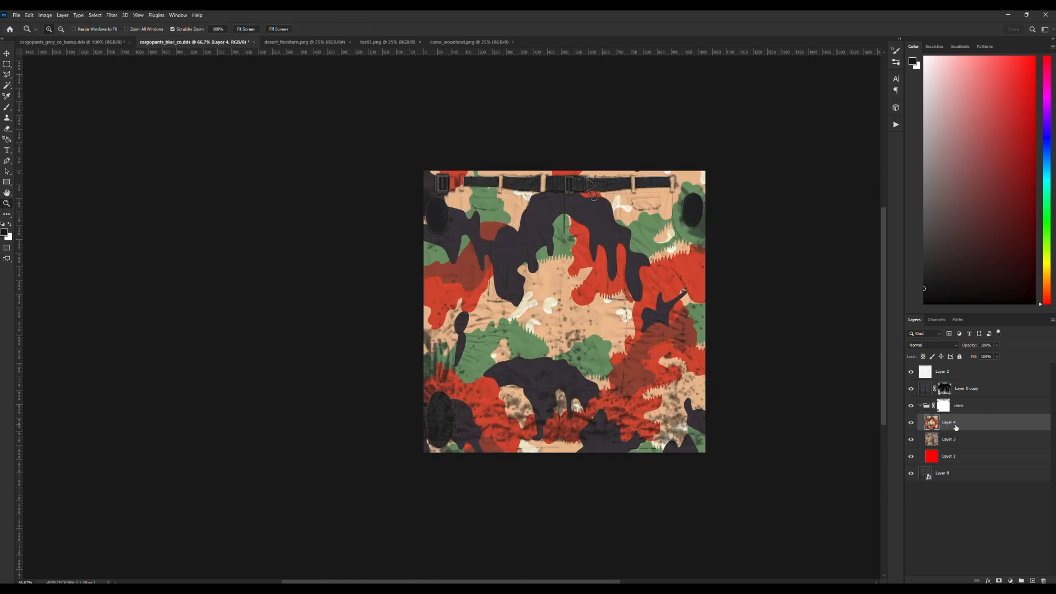
# Scale the red-green pattern on Layer 4 to about 27.5% and position it to cover the whole pants texture.
pyautogui.hotkey('ctrl', 't')
pyautogui.moveTo(424, 172); pyautogui.dragTo(400, 154)
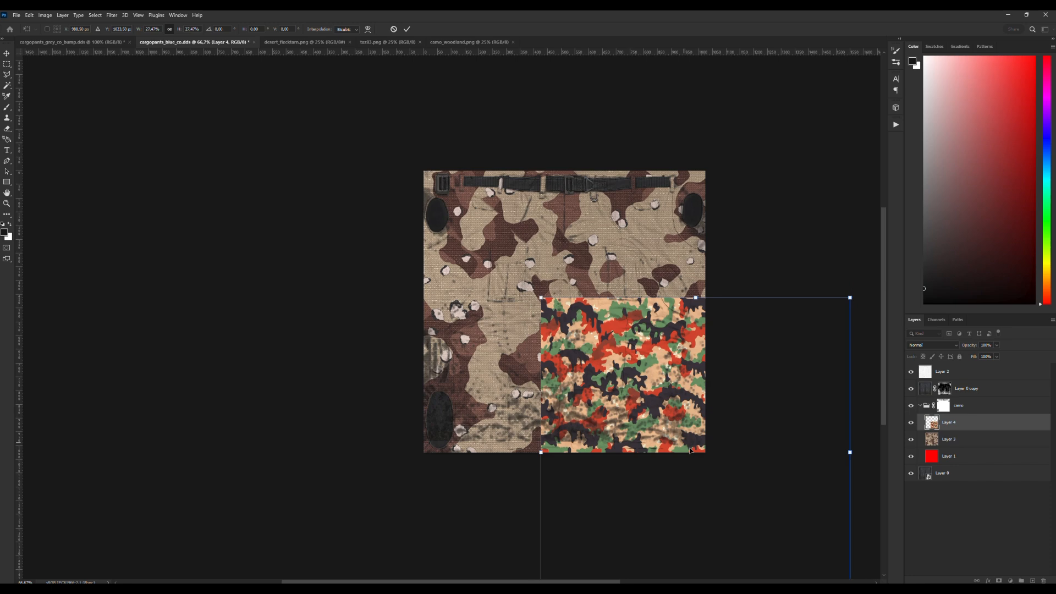
pyautogui.moveTo(730, 497); pyautogui.dragTo(600, 357)
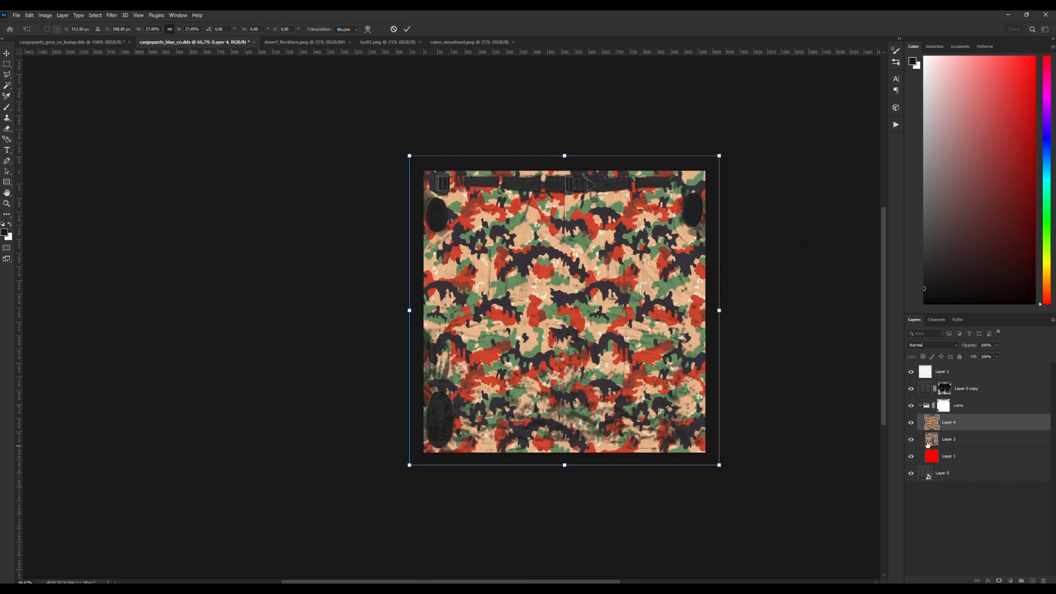
pyautogui.click(410, 31)
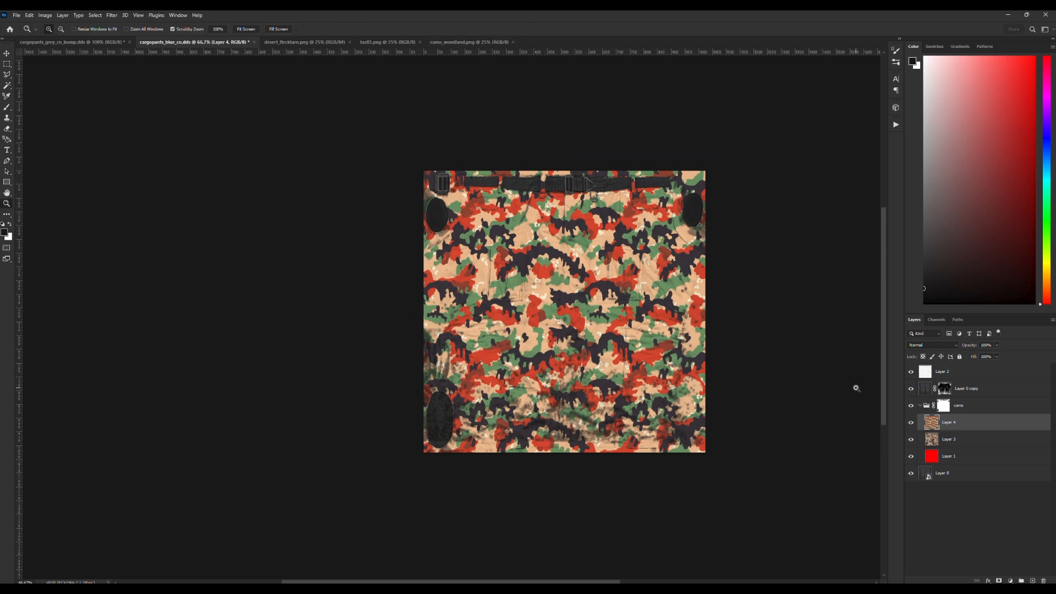
# Hide Layer 4, then scale the desert pattern on Layer 3 to about 39.75% and position it over the whole canvas.
pyautogui.click(911, 422)
pyautogui.click(947, 439)
pyautogui.hotkey('ctrl', 't')
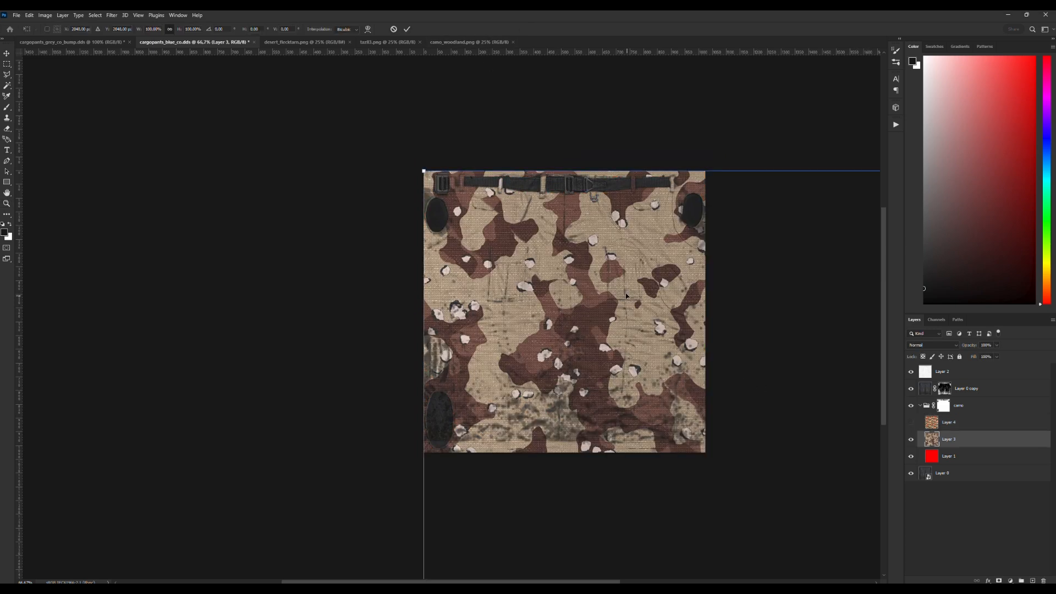
pyautogui.moveTo(423, 170)
pyautogui.mouseDown()
pyautogui.moveTo(719, 471)
pyautogui.moveTo(724, 462)
pyautogui.moveTo(398, 149)
pyautogui.moveTo(702, 448)
pyautogui.moveTo(672, 401)
pyautogui.moveTo(410, 142)
pyautogui.moveTo(382, 136)
pyautogui.moveTo(428, 172)
pyautogui.mouseUp()
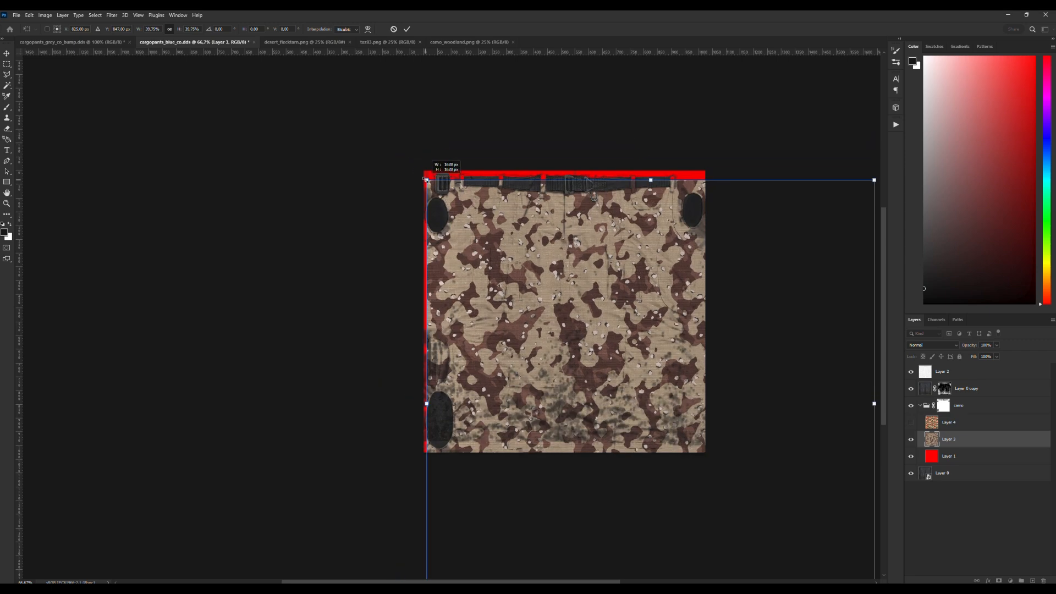
pyautogui.moveTo(623, 326); pyautogui.dragTo(550, 264)
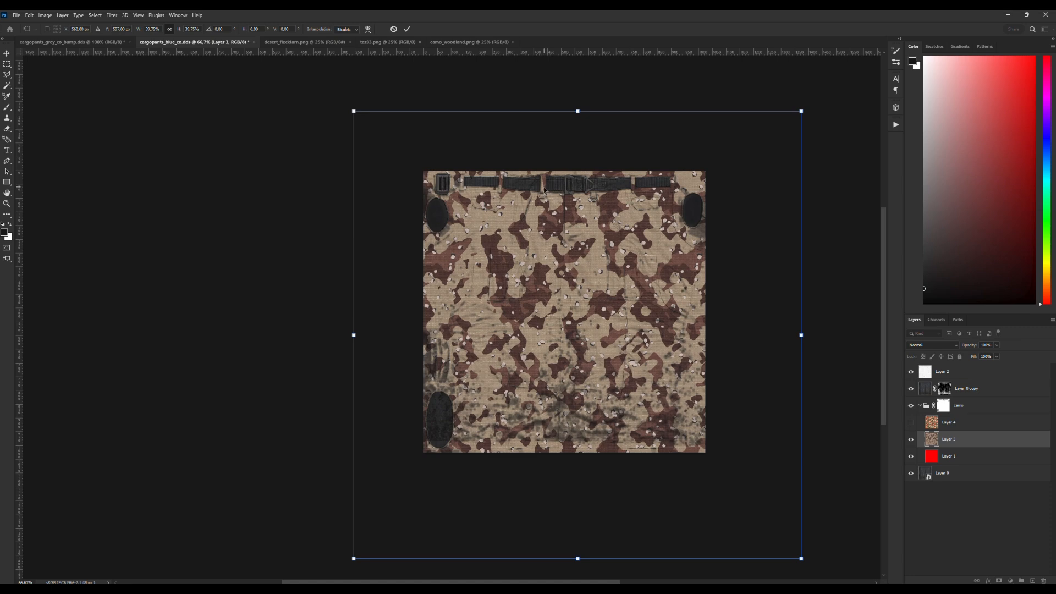
pyautogui.moveTo(569, 268)
pyautogui.mouseDown()
pyautogui.moveTo(561, 236)
pyautogui.moveTo(573, 278)
pyautogui.mouseUp()
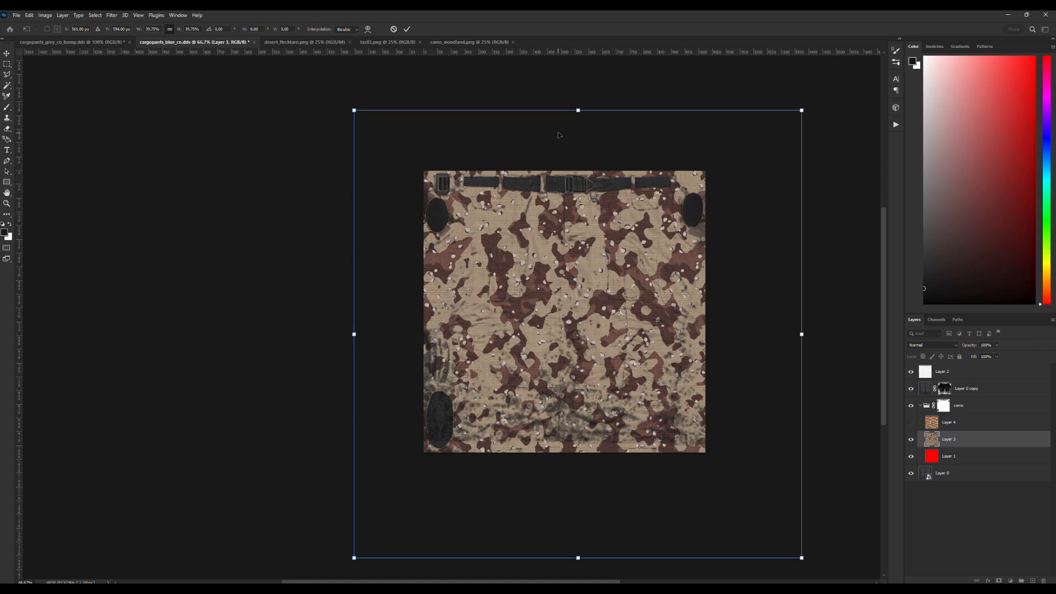
pyautogui.click(408, 29)
pyautogui.press('z')
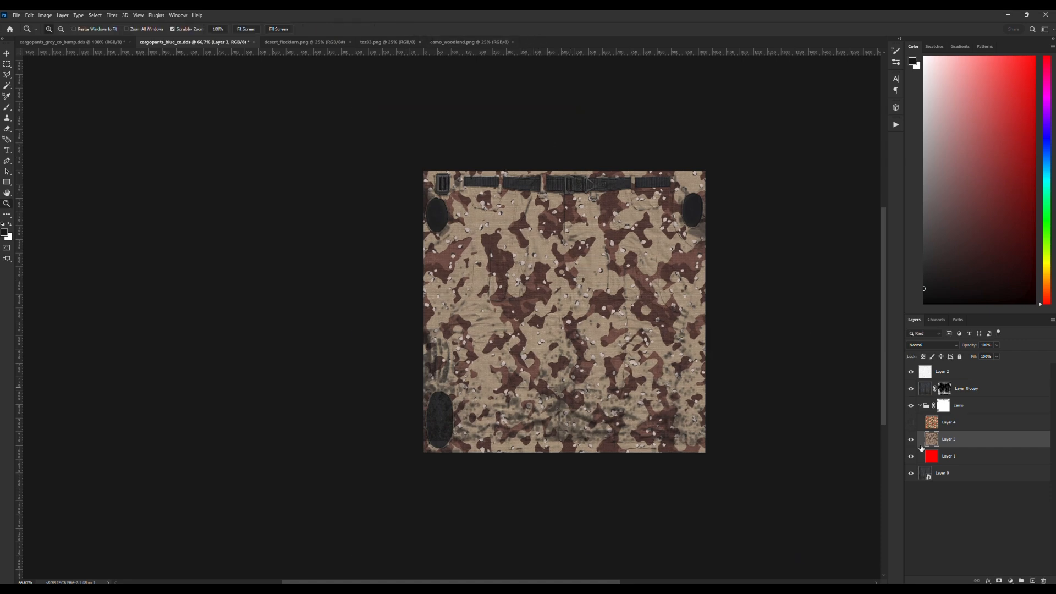
# Paste the camo_woodland.png pattern into the camo group of cargopants_blue_co.dds, above Layer 4.
pyautogui.click(960, 427)
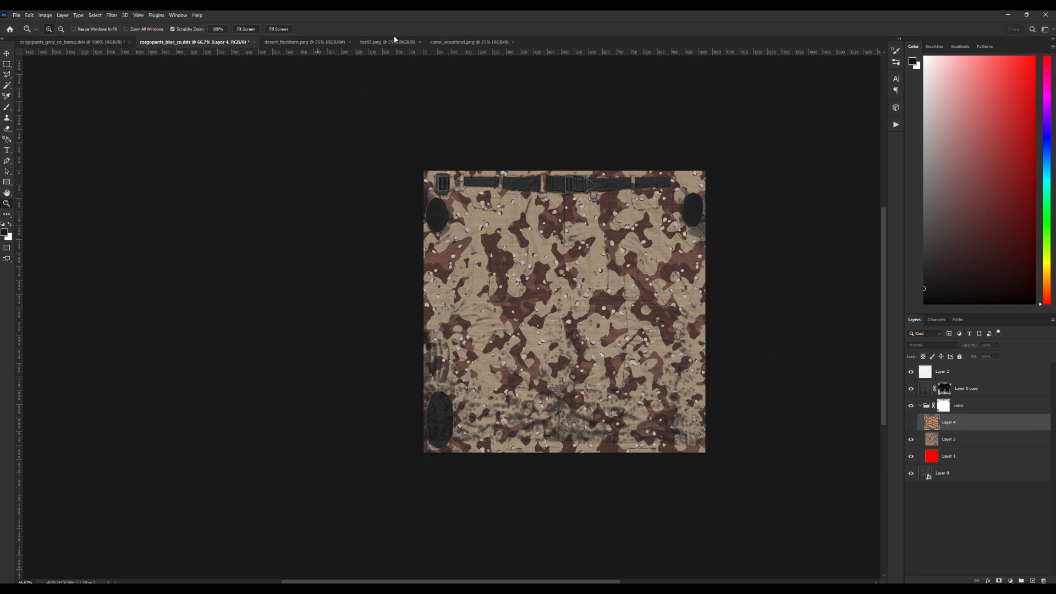
pyautogui.click(459, 43)
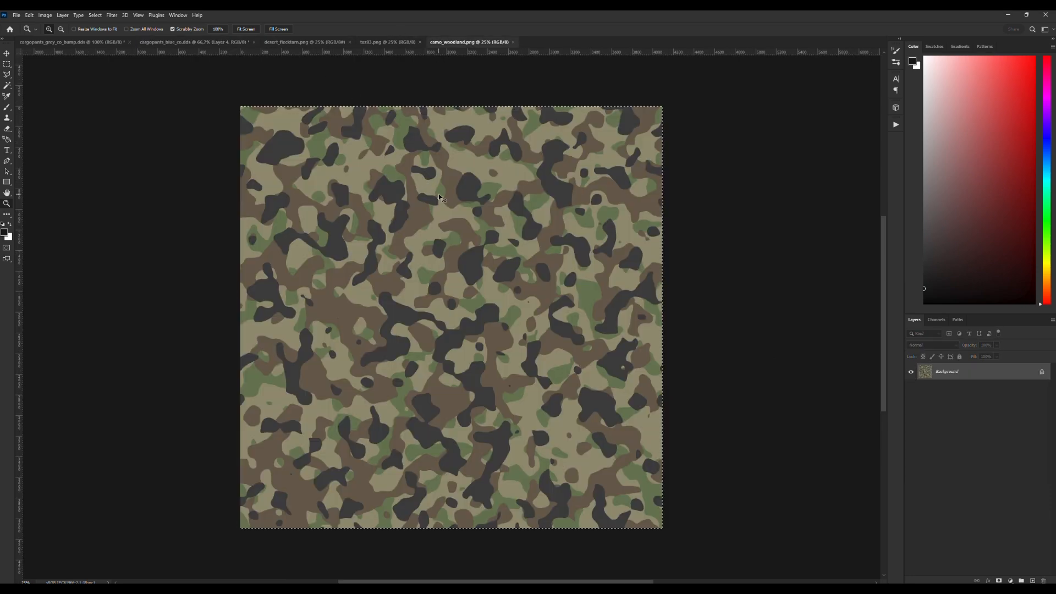
pyautogui.click(199, 42)
pyautogui.hotkey('ctrl', 'v')
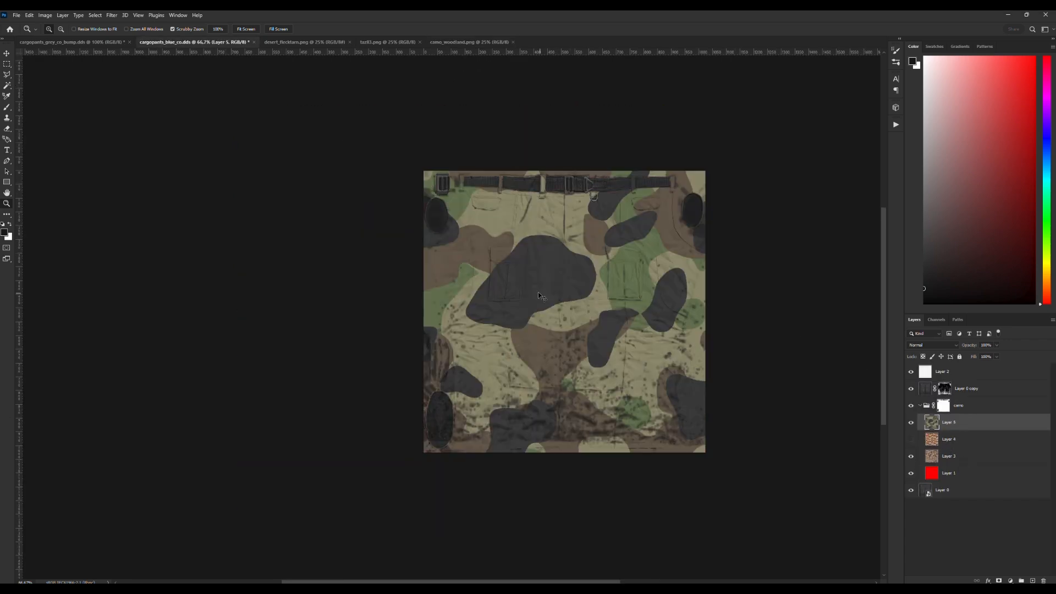
# Scale the woodland pattern on Layer 5 to about 29.8% and position it to cover the whole pants texture.
pyautogui.hotkey('ctrl', 't')
pyautogui.moveTo(423, 170); pyautogui.dragTo(620, 382)
pyautogui.moveTo(729, 465); pyautogui.dragTo(509, 233)
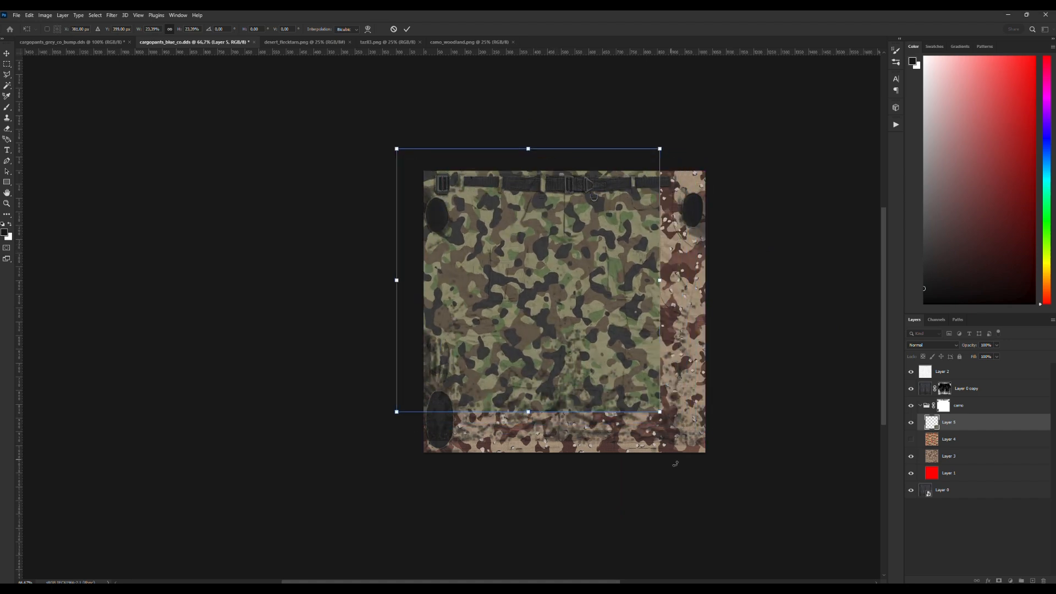
pyautogui.moveTo(659, 414); pyautogui.dragTo(727, 491)
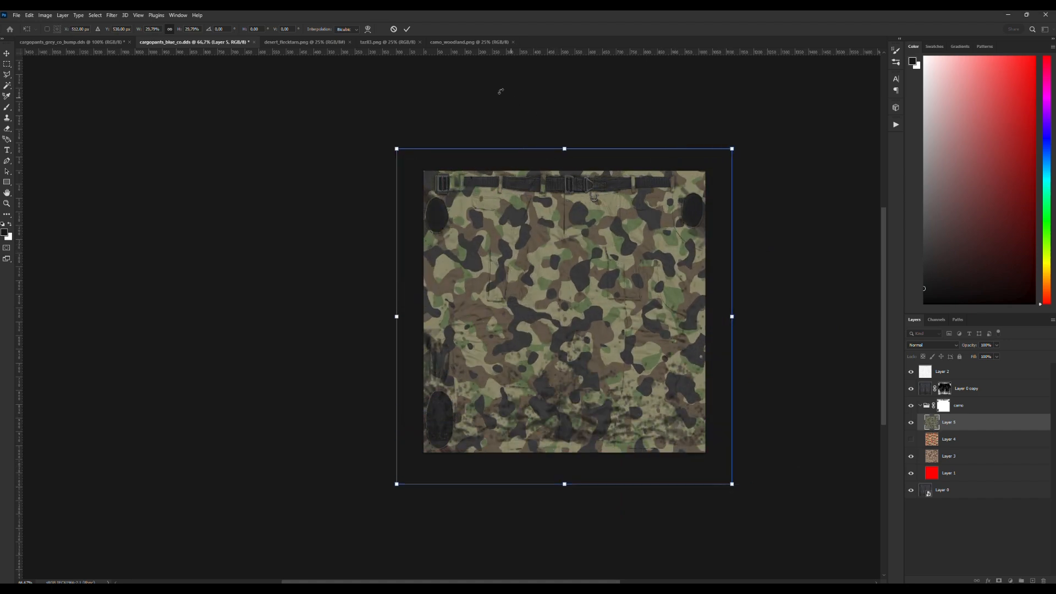
pyautogui.click(408, 29)
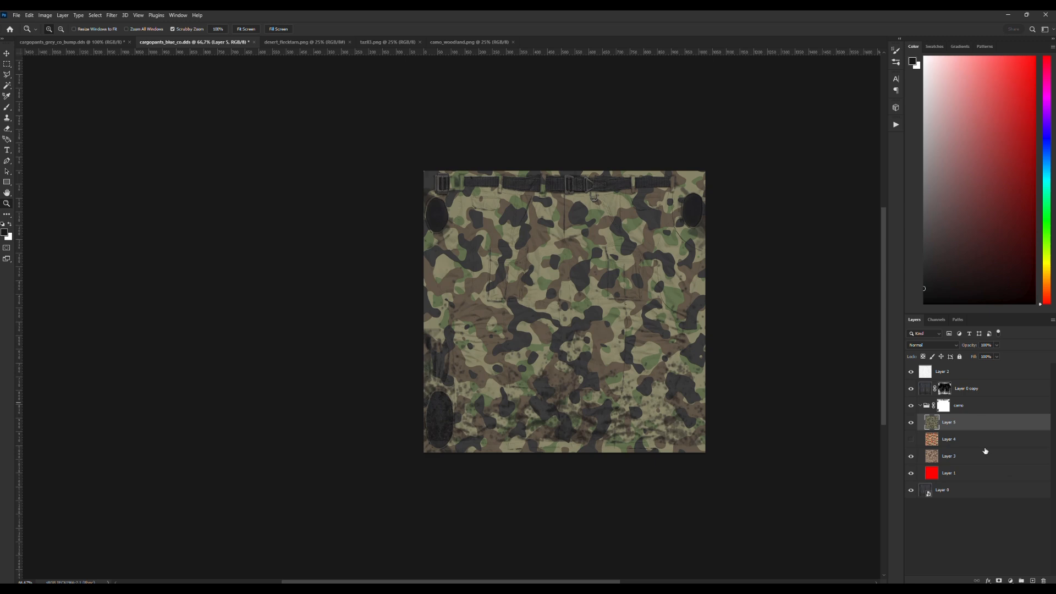
# Hide Layer 3 and the red Layer 1, and reduce the camo group's opacity to about 60%.
pyautogui.moveTo(911, 458); pyautogui.dragTo(911, 473)
pyautogui.click(988, 406)
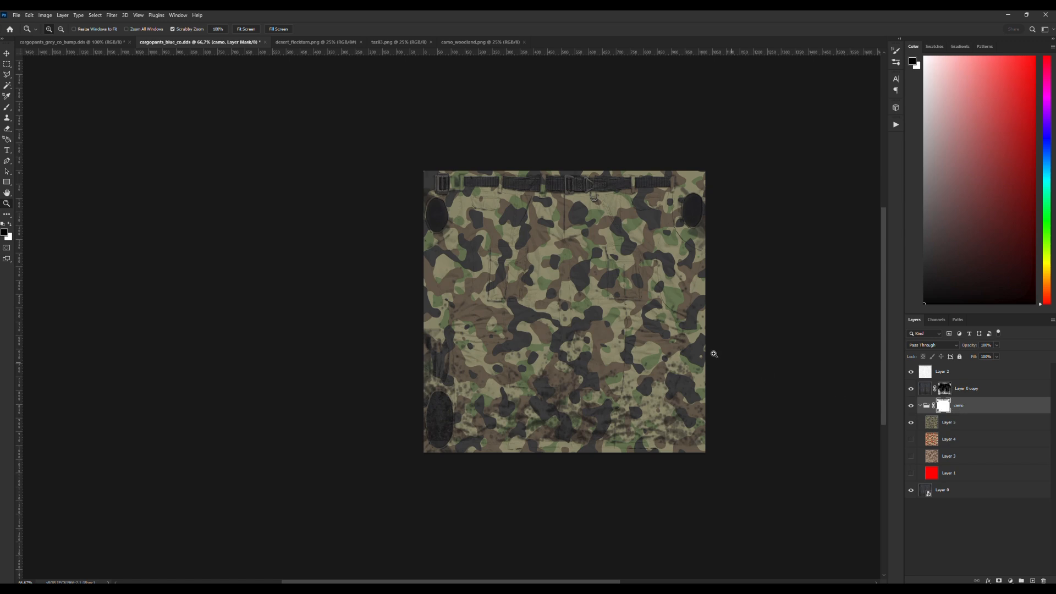
pyautogui.click(997, 348)
pyautogui.moveTo(999, 355); pyautogui.dragTo(979, 358)
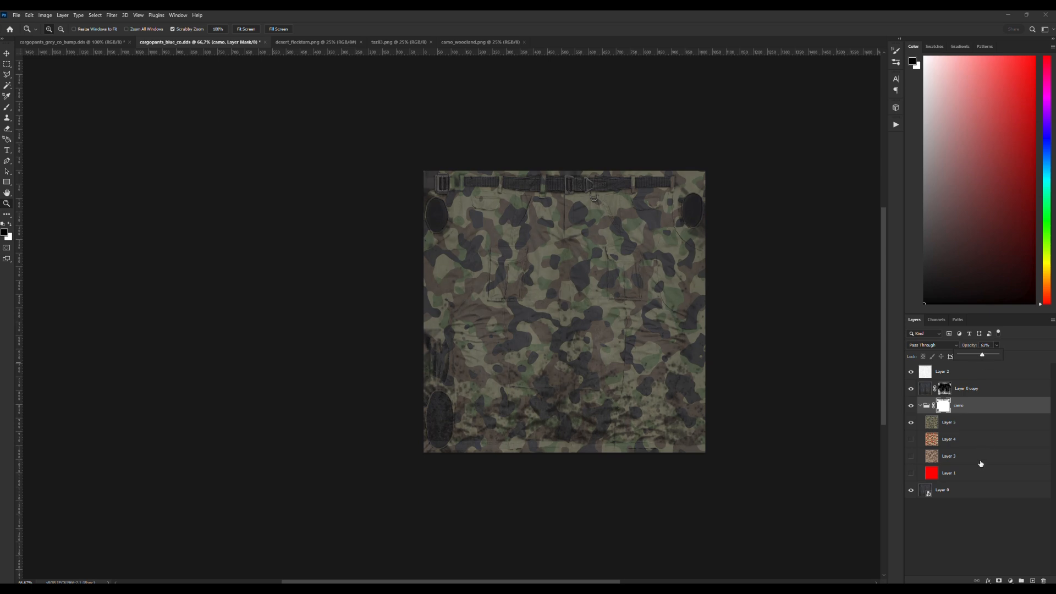
# Desaturate the base pants texture, Layer 0, with a Hue/Saturation smart filter at saturation -100 and lightness 0.
pyautogui.click(950, 493)
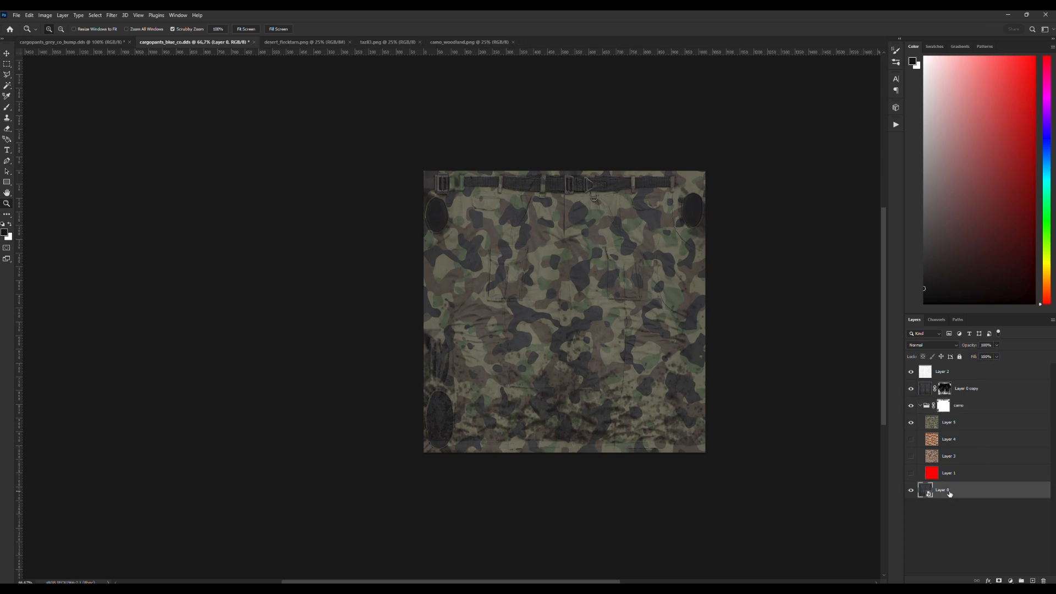
pyautogui.click(911, 491)
pyautogui.click(912, 490)
pyautogui.hotkey('ctrl', 'u')
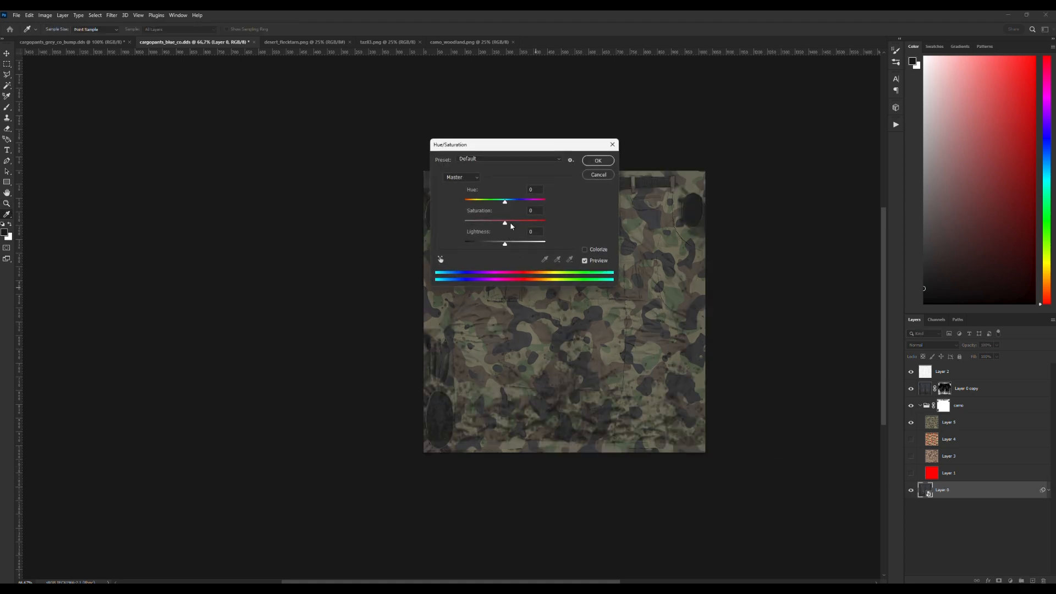
pyautogui.moveTo(528, 150); pyautogui.dragTo(324, 159)
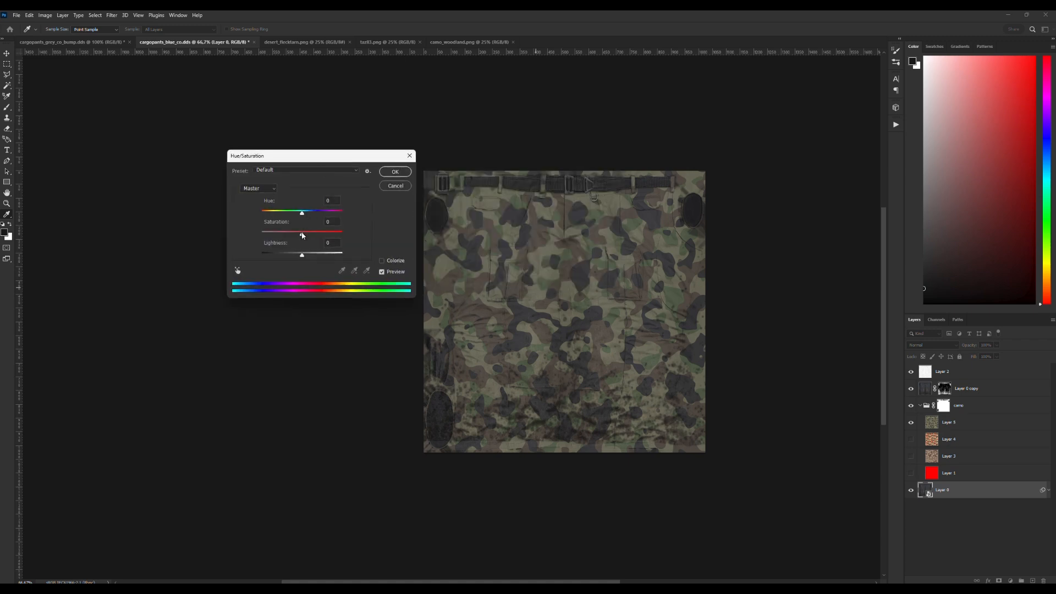
pyautogui.moveTo(302, 236); pyautogui.dragTo(262, 235)
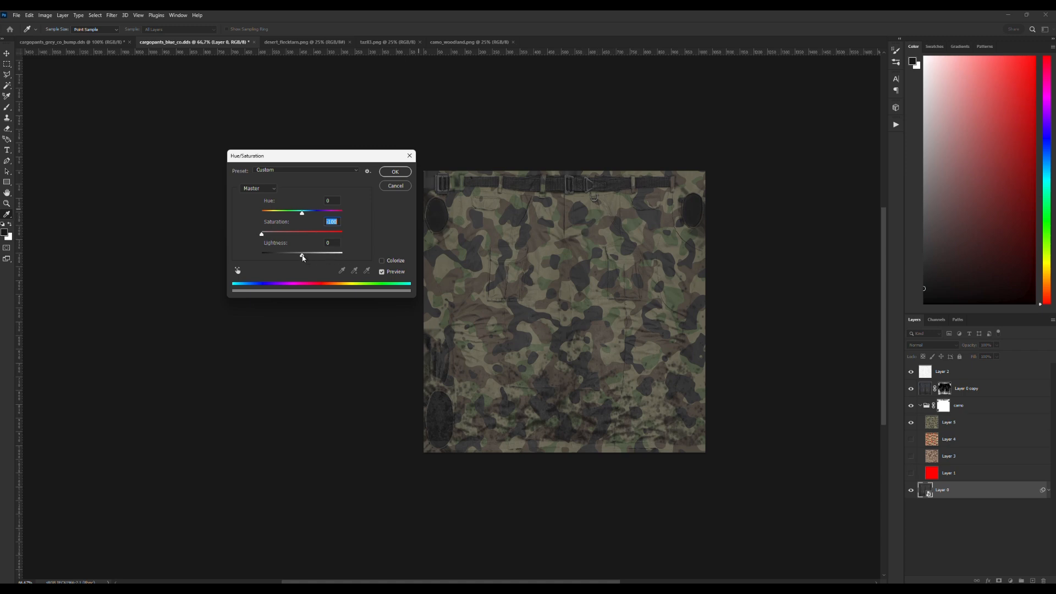
pyautogui.moveTo(304, 257); pyautogui.dragTo(306, 257)
pyautogui.click(337, 243)
pyautogui.write('0')
pyautogui.click(396, 172)
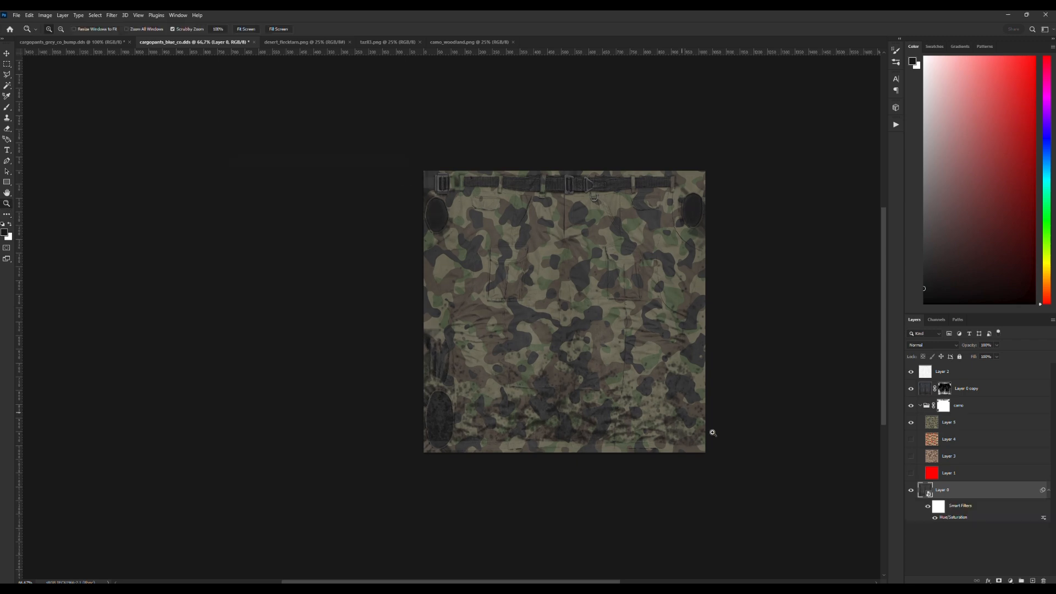
pyautogui.doubleClick(945, 520)
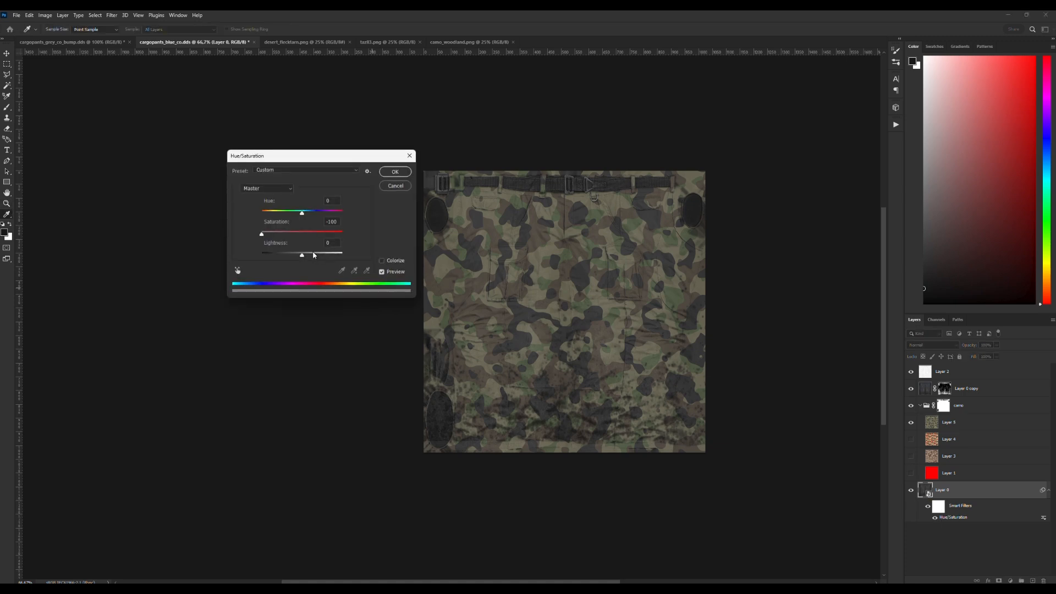
pyautogui.click(394, 172)
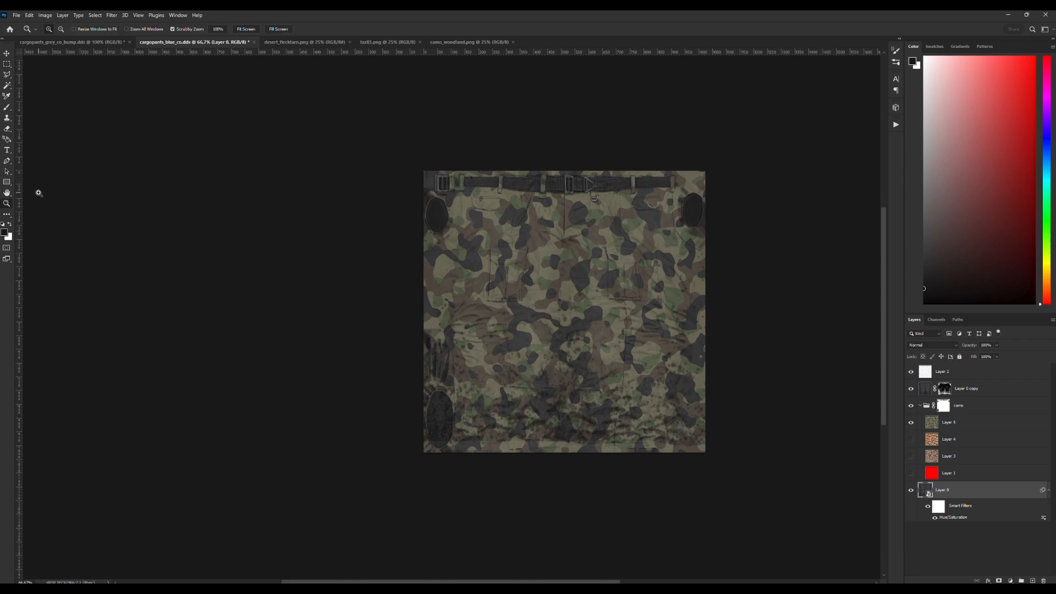
# Inspect the woodland version of the pants texture up close and export it as a PNG.
pyautogui.click(583, 281)
pyautogui.scroll(-1, 598, 289)
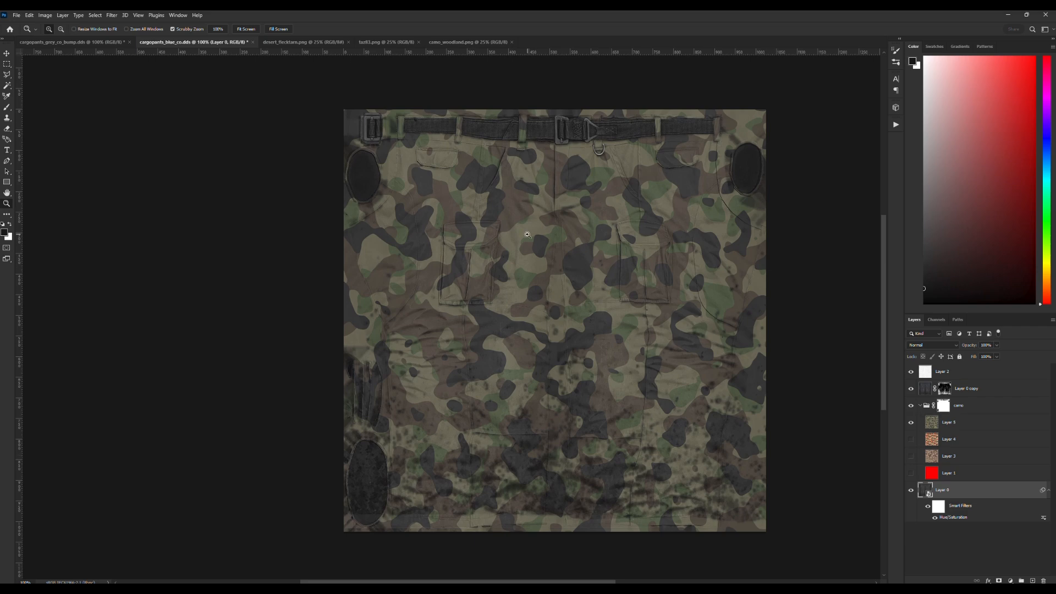
pyautogui.click(16, 14)
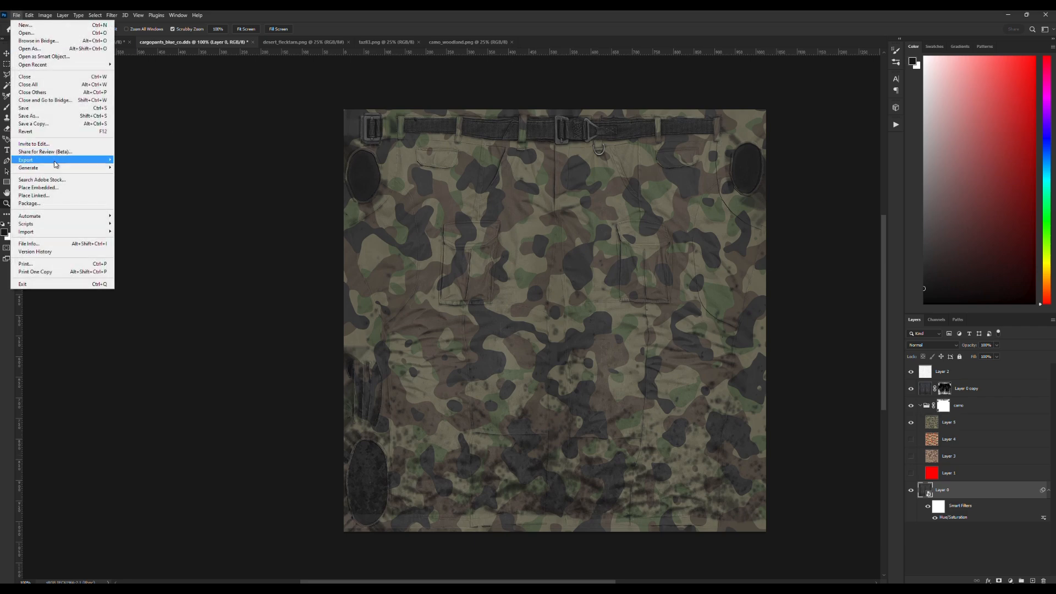
pyautogui.moveTo(55, 163)
pyautogui.click(142, 161)
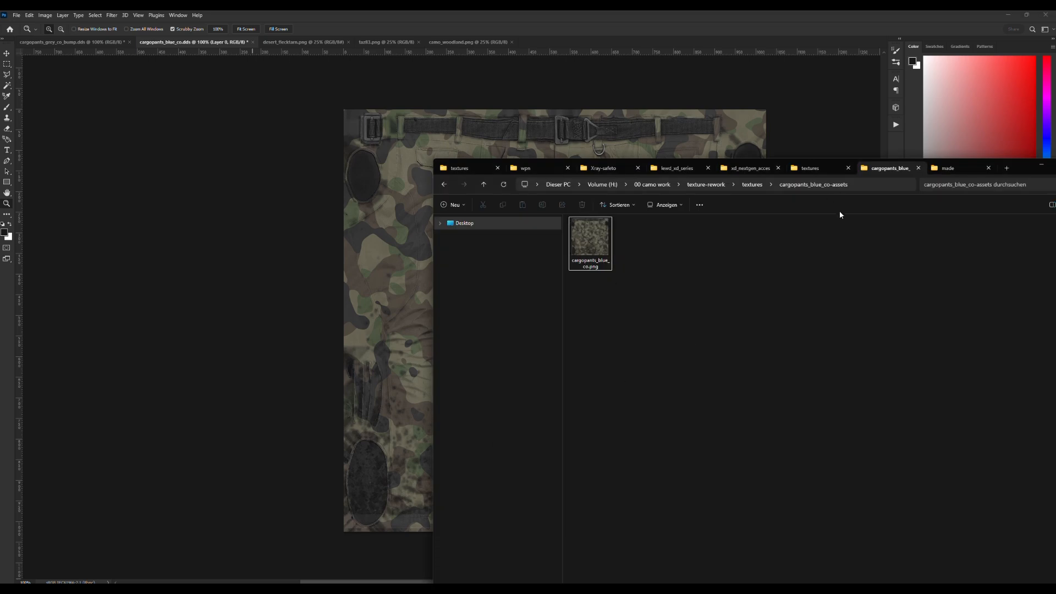
# In File Explorer, rename the exported cargopants_blue_co.png to cargopants_blue_co_wdl.png.
pyautogui.click(595, 237)
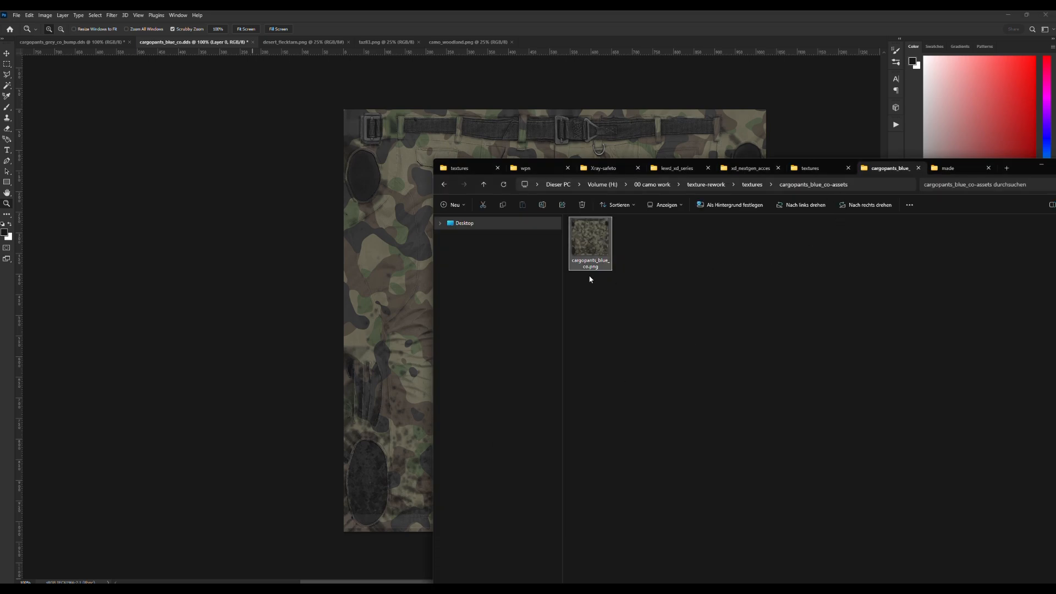
pyautogui.press('F2')
pyautogui.press('Right')
pyautogui.write('_wdl')
pyautogui.press('Return')
# Switch back to Photoshop, hide the woodland Layer 5 and show the red-green pattern on Layer 4.
pyautogui.click(791, 20)
pyautogui.click(911, 423)
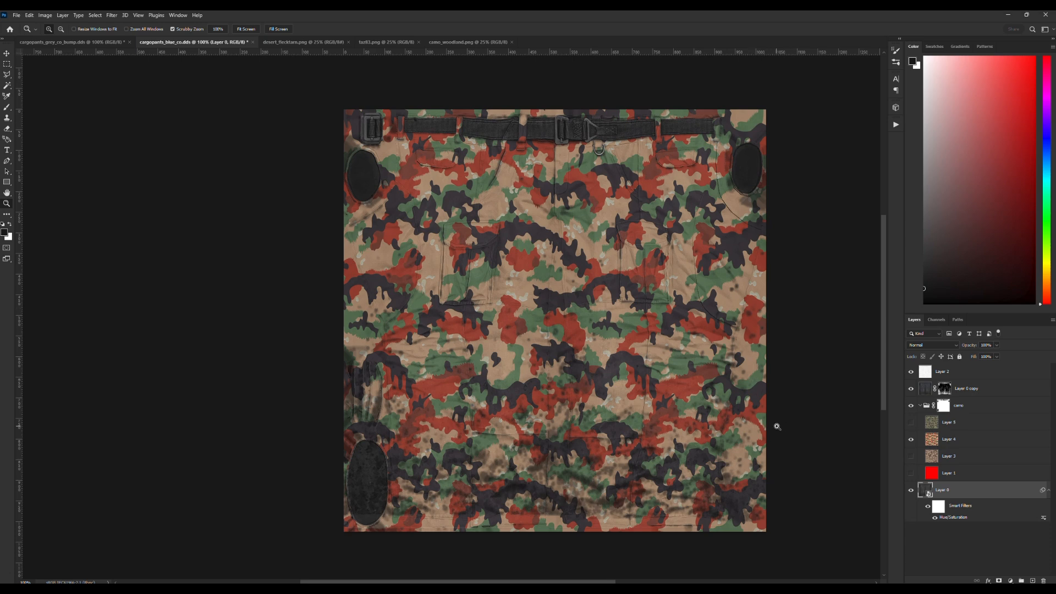
# Try a lightness of -27 in Layer 0's Hue/Saturation filter, then set it back to 0.
pyautogui.doubleClick(949, 519)
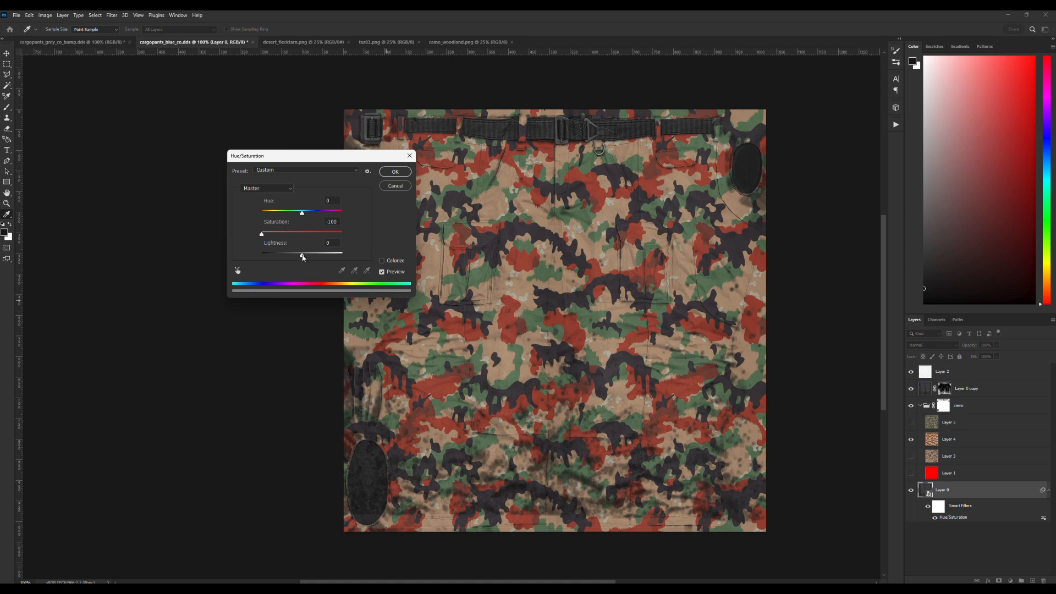
pyautogui.moveTo(302, 256)
pyautogui.mouseDown()
pyautogui.moveTo(263, 258)
pyautogui.moveTo(301, 259)
pyautogui.moveTo(292, 261)
pyautogui.mouseUp()
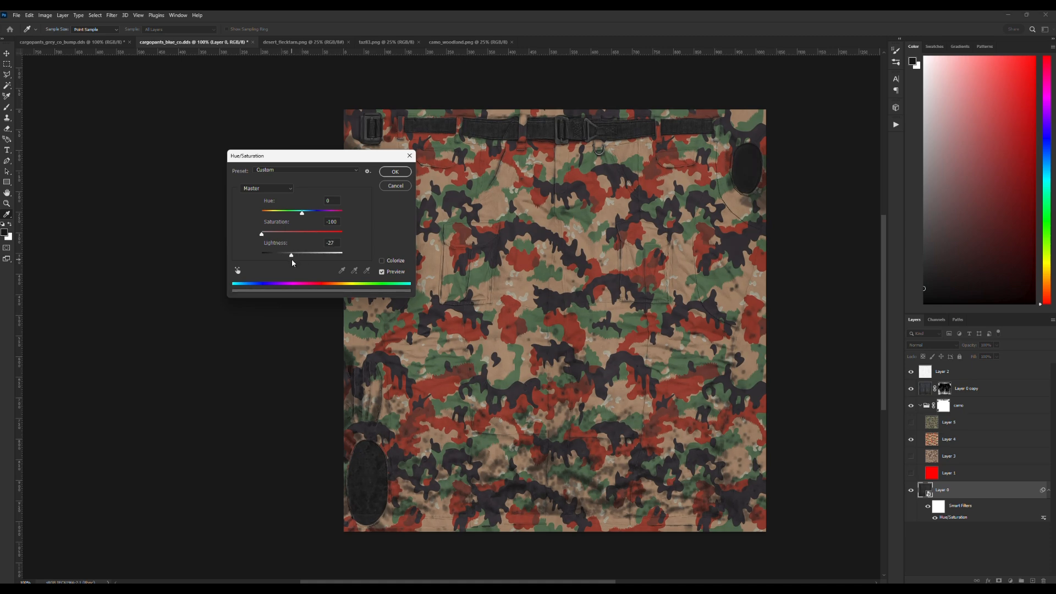
pyautogui.write('0')
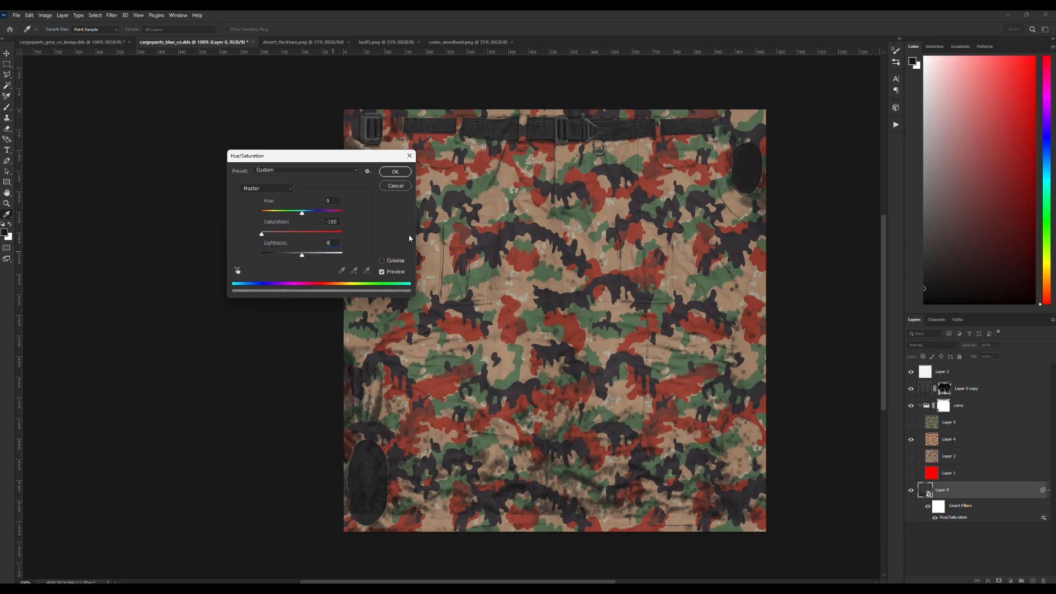
pyautogui.click(396, 172)
pyautogui.press('z')
# Export the pants texture with the red-green Layer 4 pattern as a PNG.
pyautogui.click(17, 15)
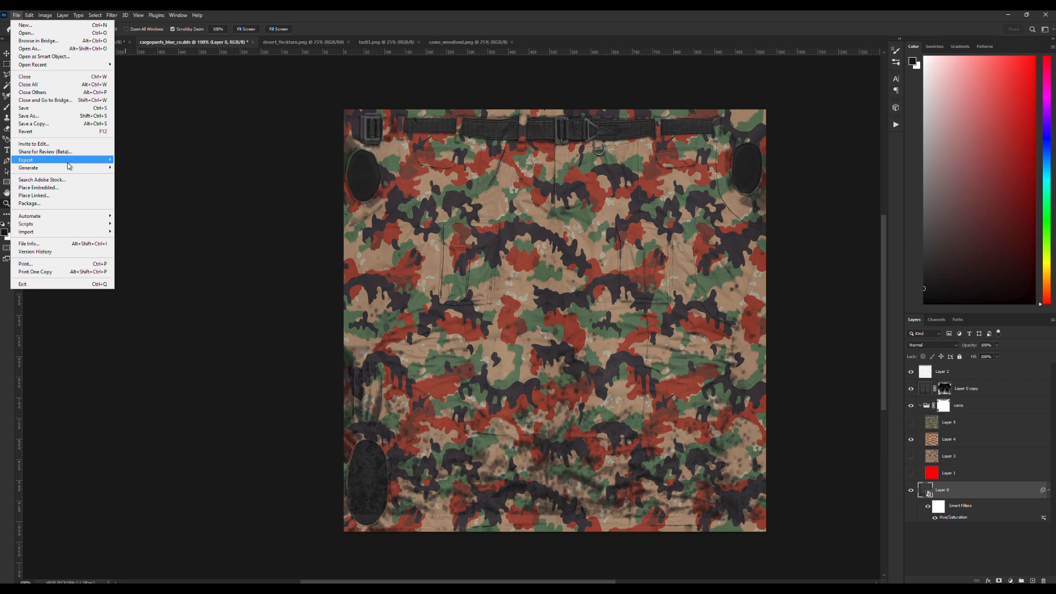
pyautogui.moveTo(67, 163)
pyautogui.click(129, 162)
# Hide Layer 4, then show and select the desert pattern on Layer 3.
pyautogui.click(911, 442)
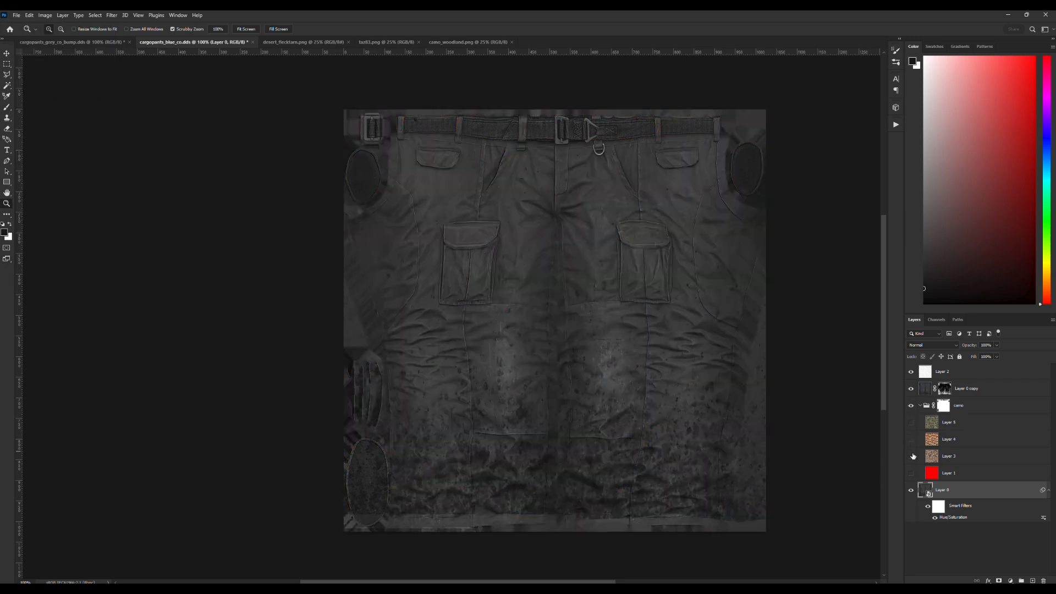
pyautogui.click(912, 457)
pyautogui.click(952, 460)
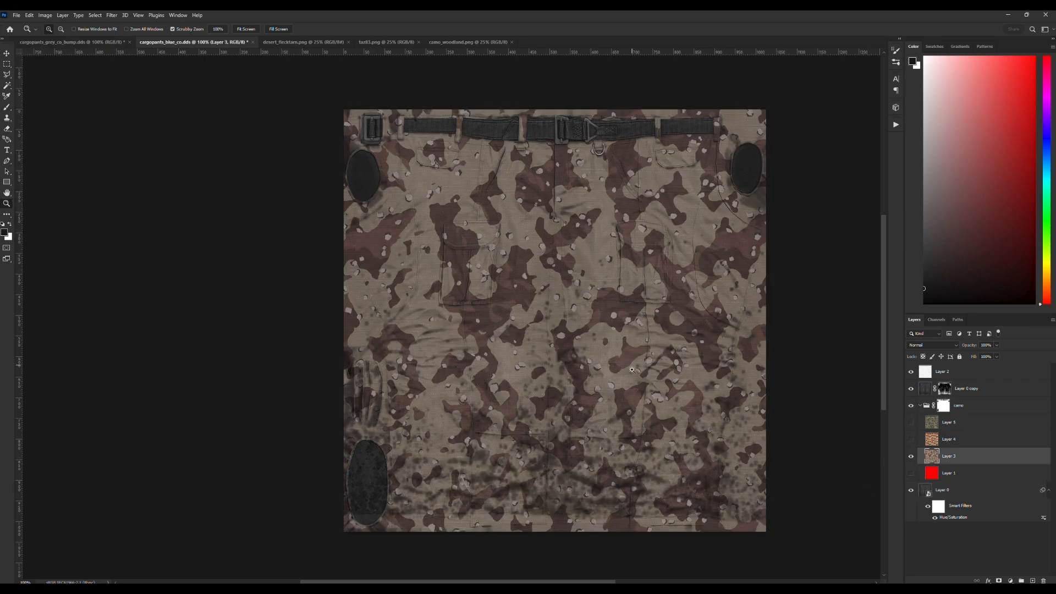
# Set the lightness of Layer 0's Hue/Saturation filter to +13.
pyautogui.doubleClick(955, 518)
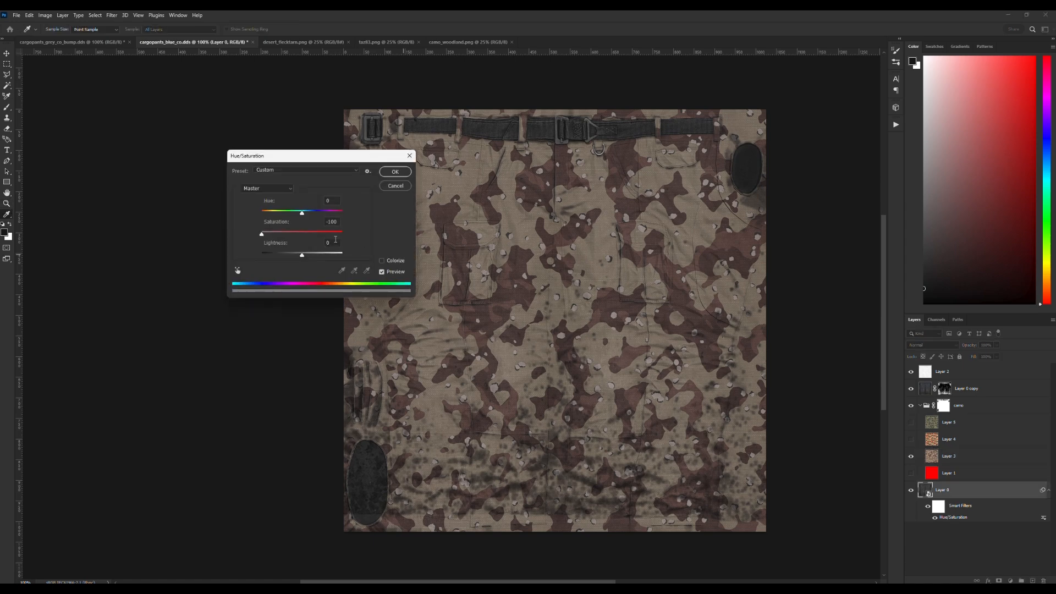
pyautogui.moveTo(304, 258); pyautogui.dragTo(309, 259)
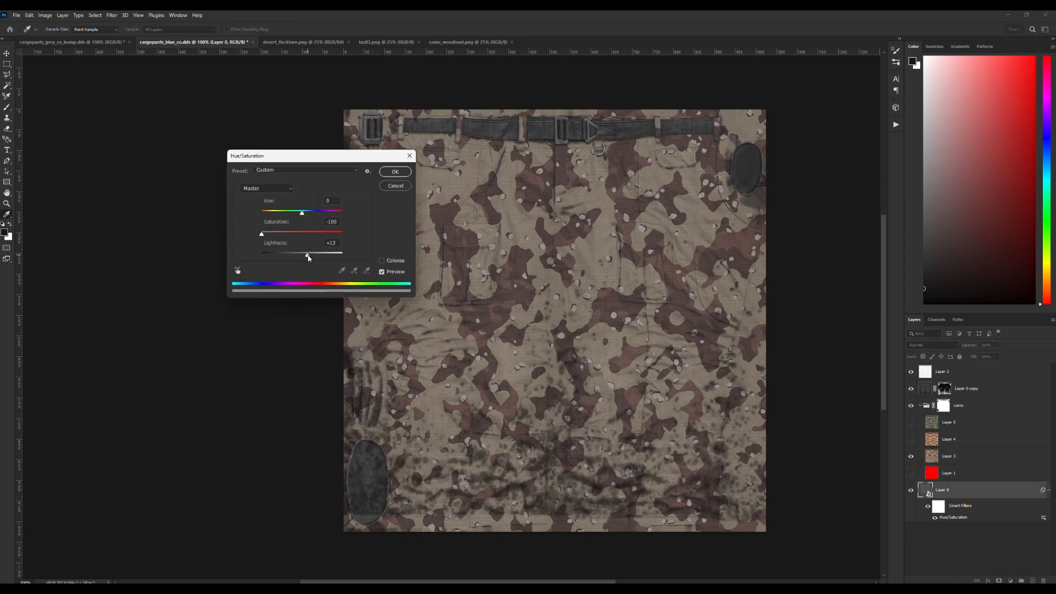
pyautogui.click(395, 171)
pyautogui.press('z')
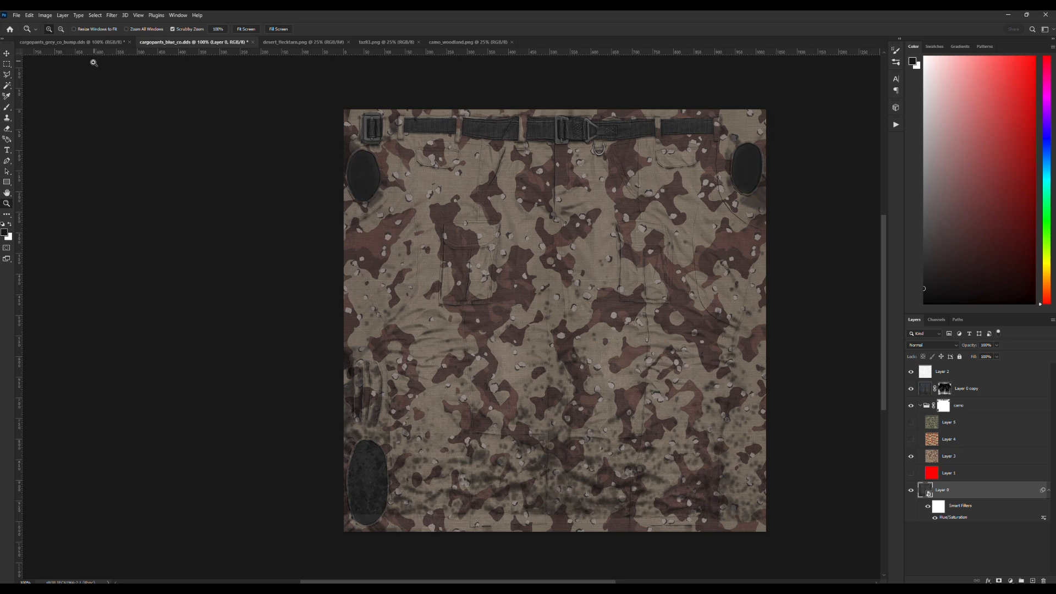
# Switch to File Explorer and rename the red-green texture export as cargopants_blue_co_taz.png.
pyautogui.click(263, 587)
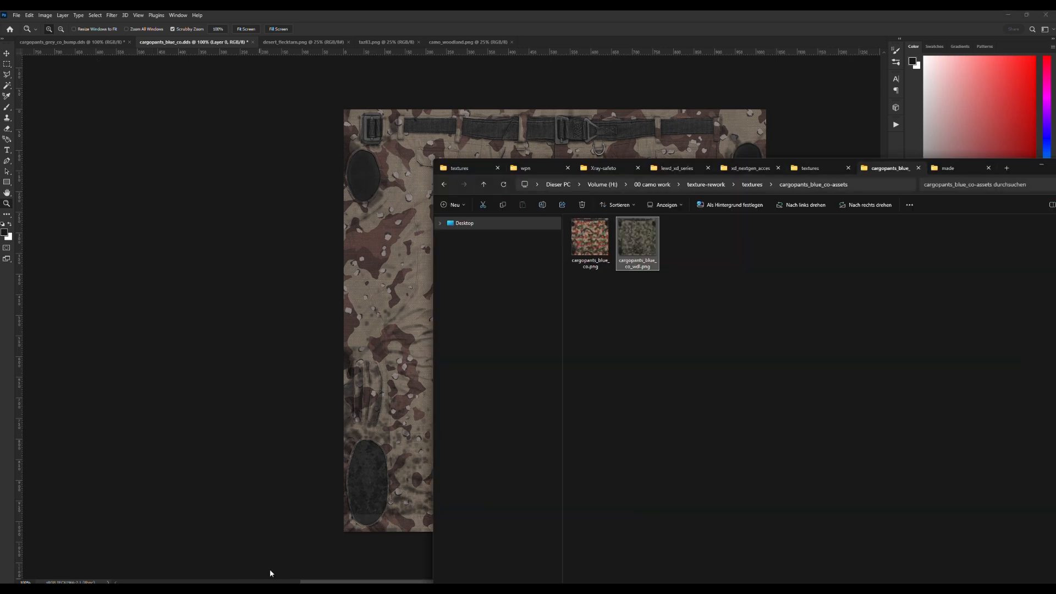
pyautogui.click(589, 242)
pyautogui.press('F2')
pyautogui.click(589, 266)
pyautogui.write('_taz')
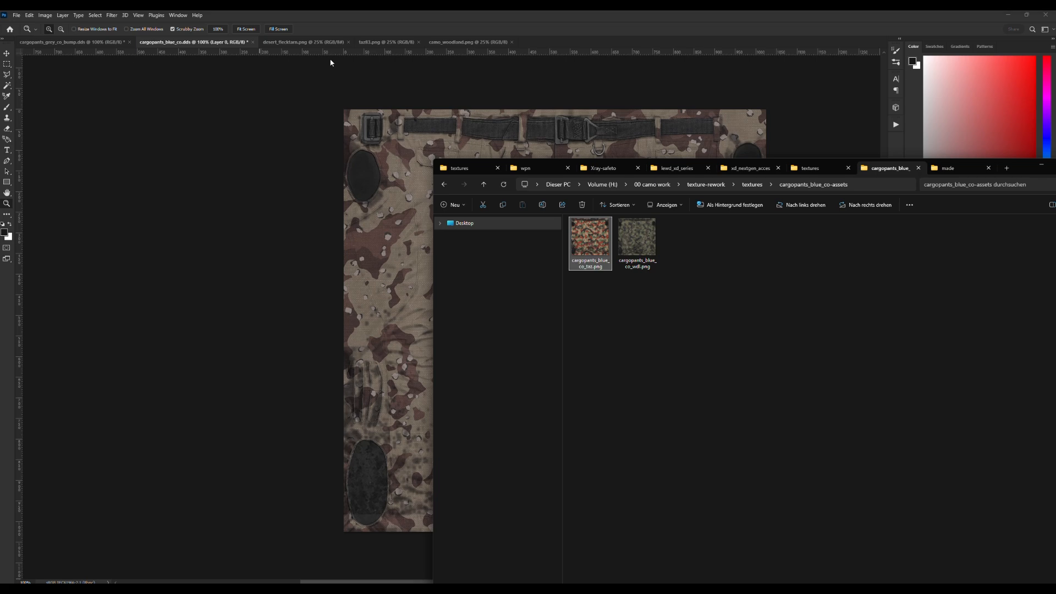
# Export the desert-pattern pants texture from Photoshop as a PNG and rename the file as cargopants_blue_co_flek.png in File Explorer.
pyautogui.click(16, 16)
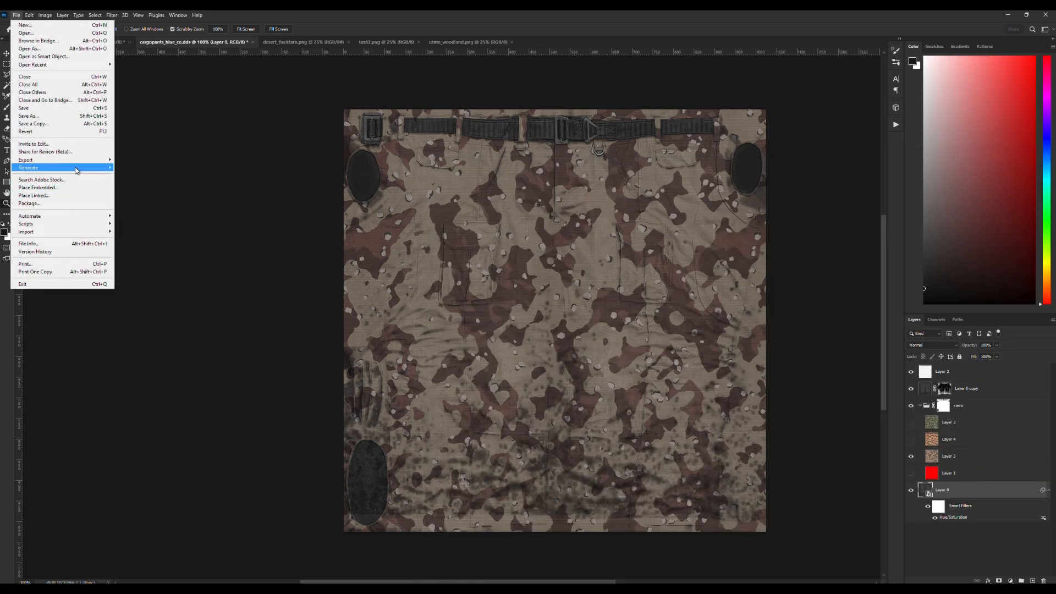
pyautogui.moveTo(88, 159)
pyautogui.click(164, 160)
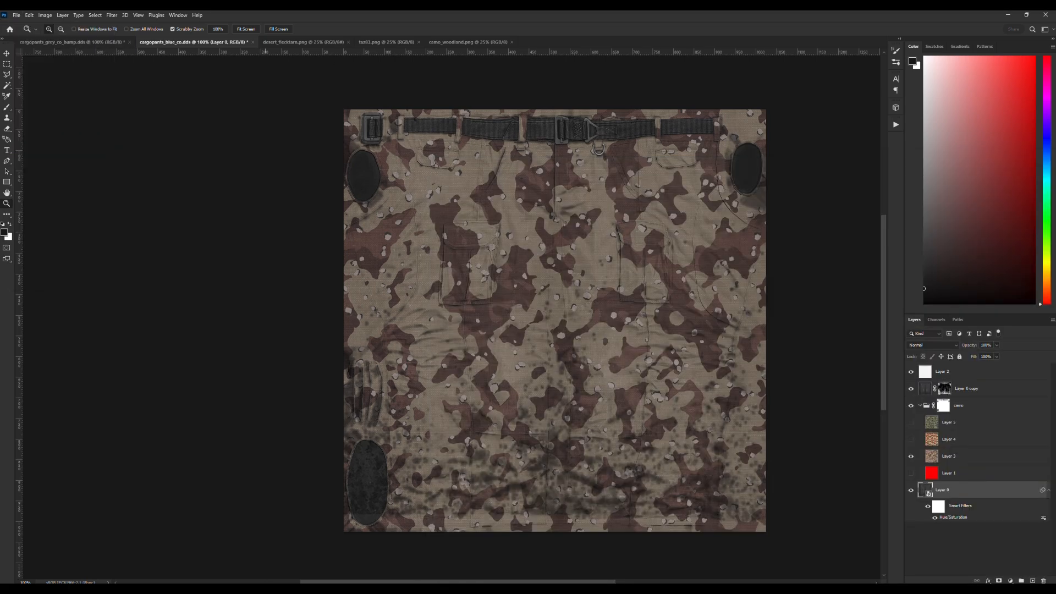
pyautogui.hotkey('alt', 'Tab')
pyautogui.click(604, 247)
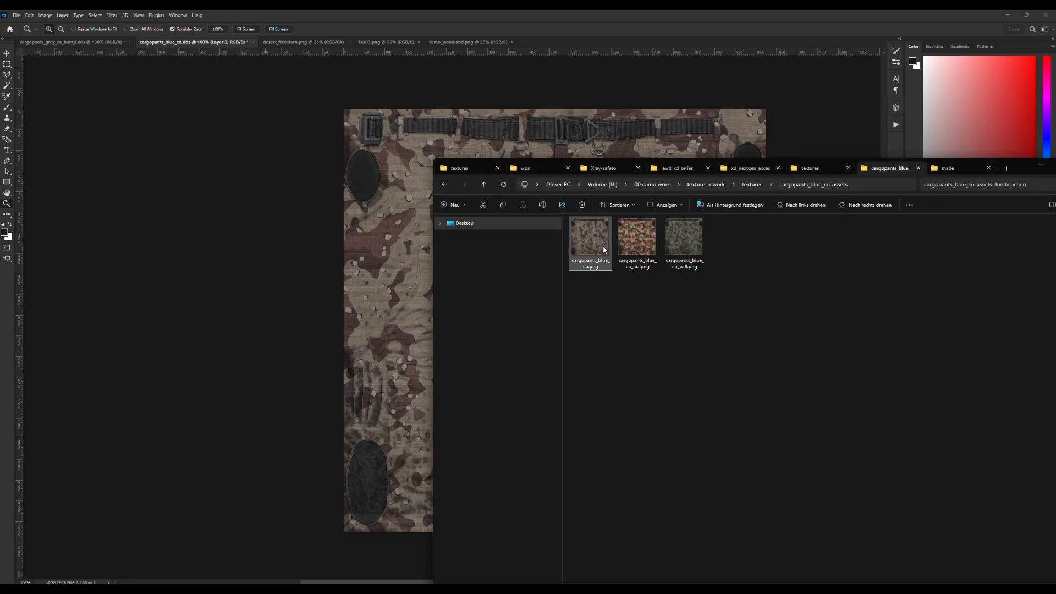
pyautogui.write('_flek')
pyautogui.press('Return')
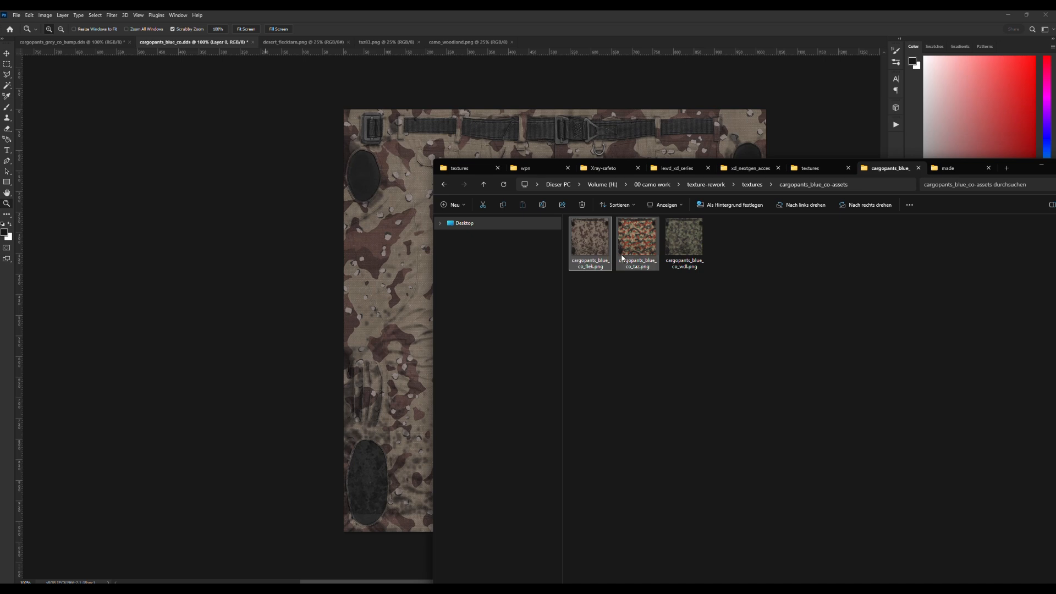
# Switch to Blender and preview the pants with cargopants_blue_co_flek.png loaded into the Base Color image node.
pyautogui.click(720, 257)
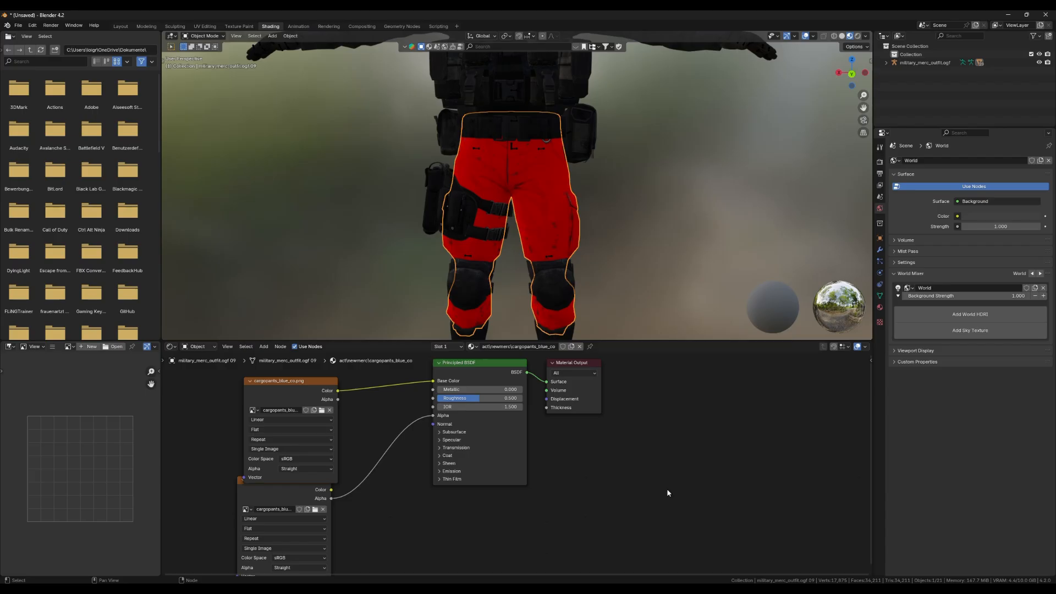
pyautogui.click(320, 412)
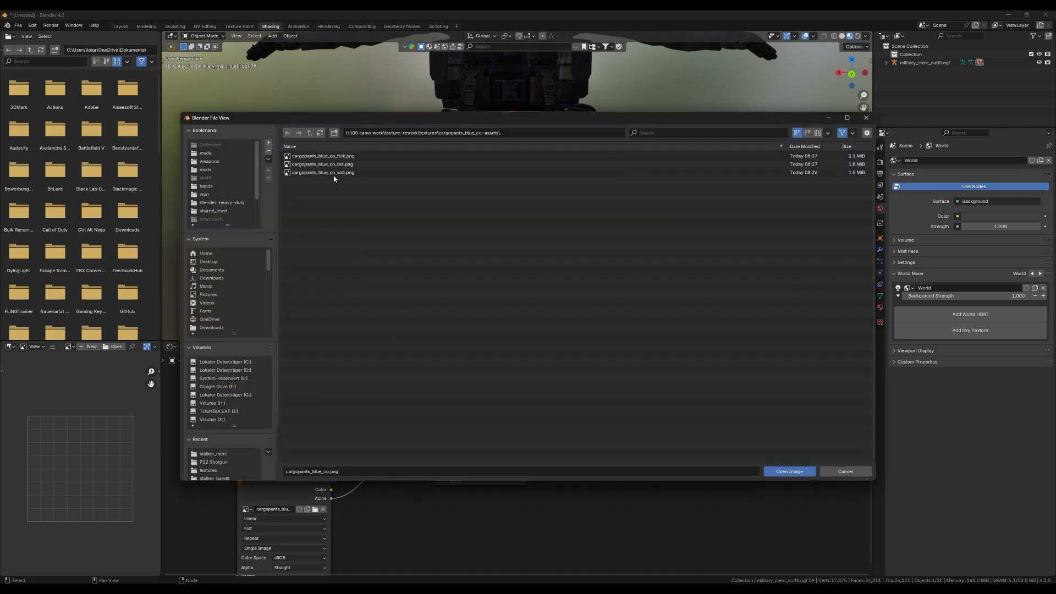
pyautogui.click(330, 156)
pyautogui.doubleClick(350, 157)
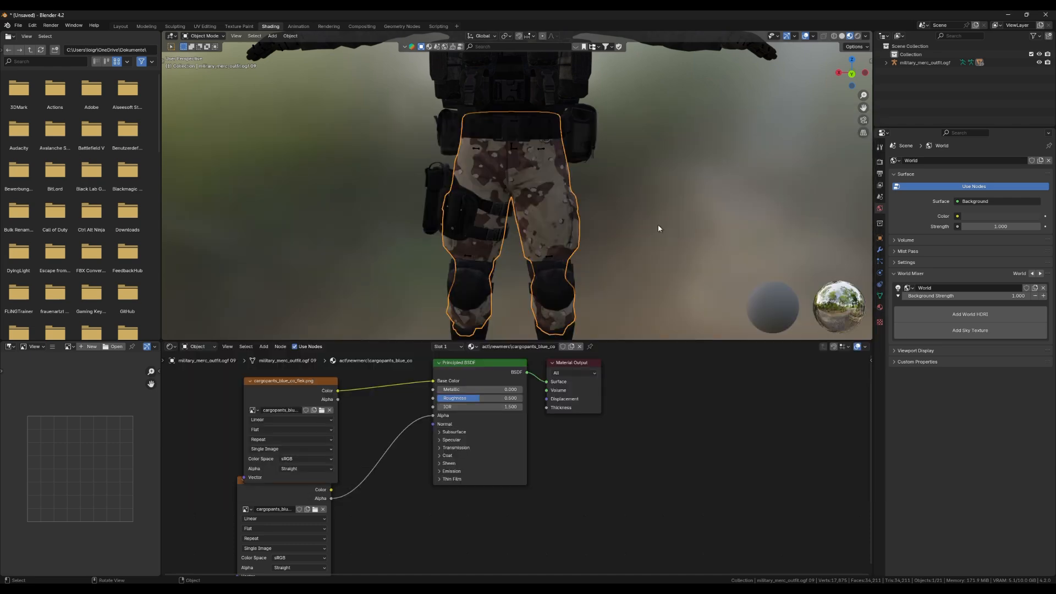
pyautogui.scroll(6, 648, 227)
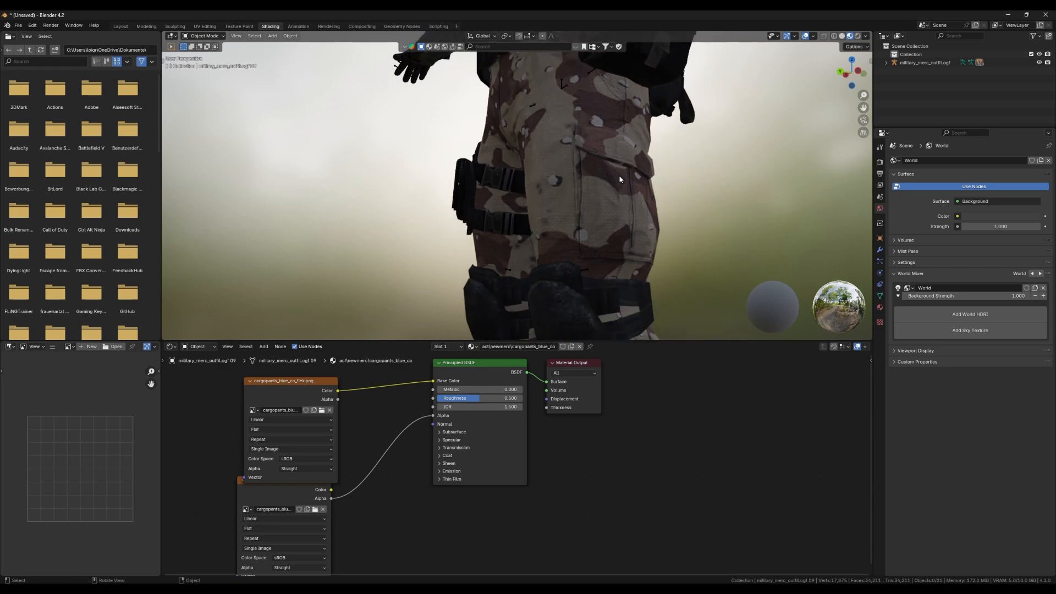
pyautogui.scroll(-1, 620, 180)
pyautogui.moveTo(620, 180); pyautogui.dragTo(583, 198)
# Replace the Base Color image with cargopants_blue_co_taz.png and inspect the red-green pattern on the pants.
pyautogui.click(322, 411)
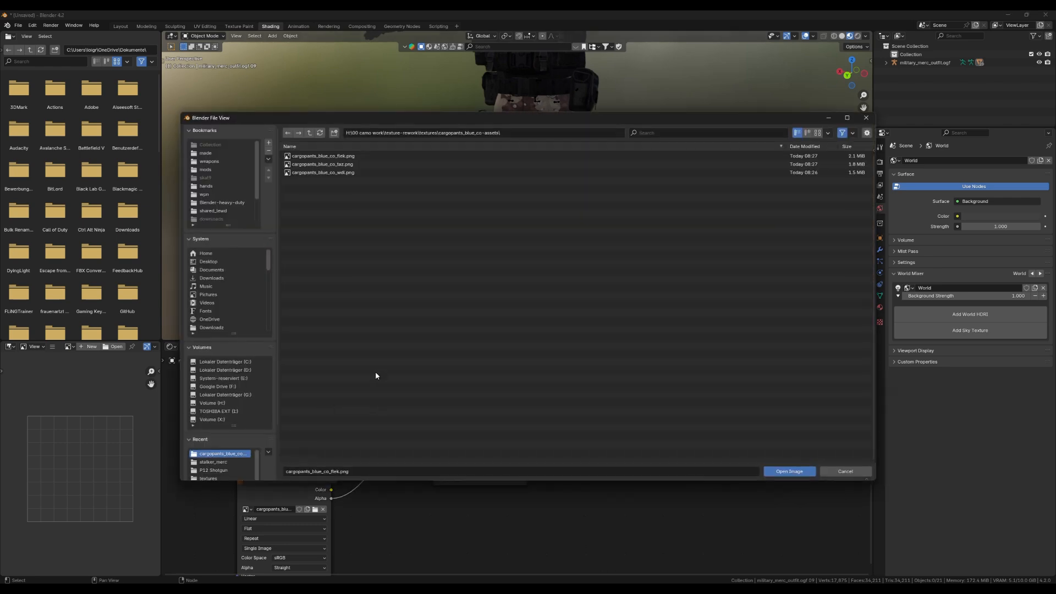
pyautogui.doubleClick(337, 169)
pyautogui.scroll(4, 716, 190)
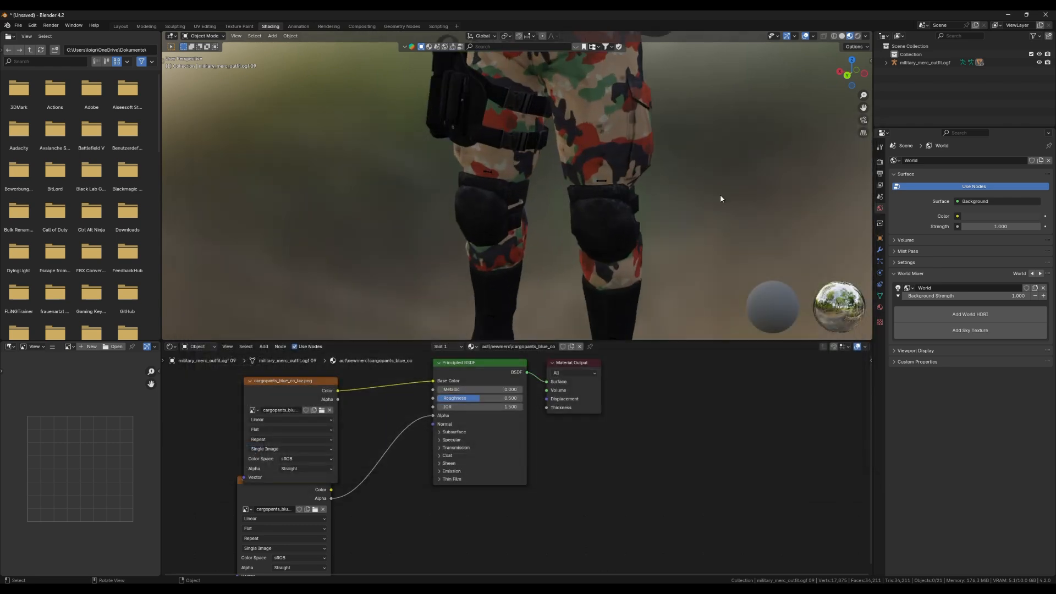
pyautogui.moveTo(721, 196); pyautogui.dragTo(550, 220)
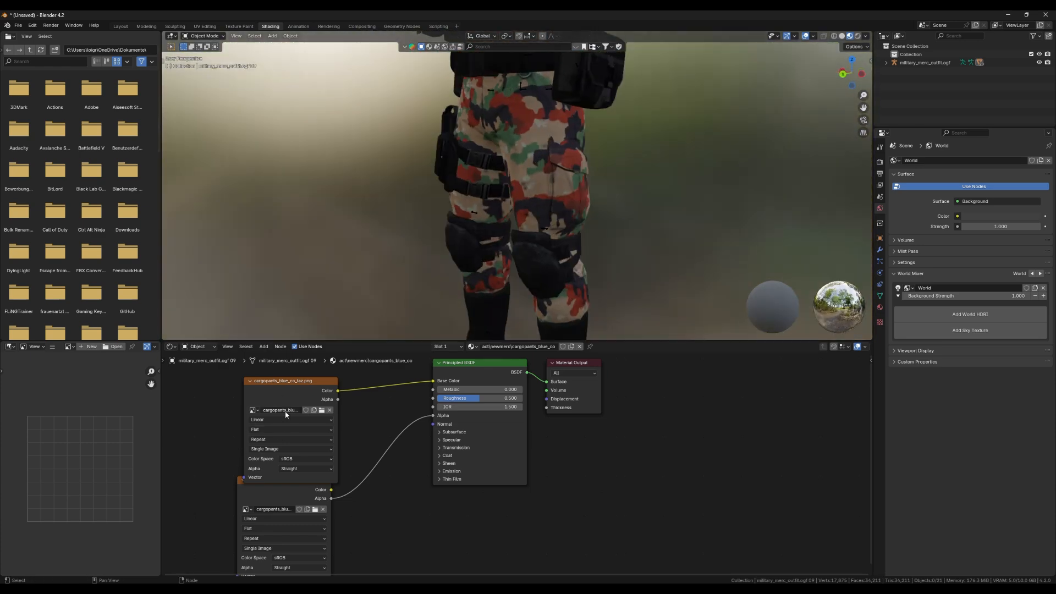
# Load cargopants_blue_co_wdl.png as the Base Color image and examine the woodland pants together with the whole outfit.
pyautogui.click(323, 411)
pyautogui.doubleClick(349, 172)
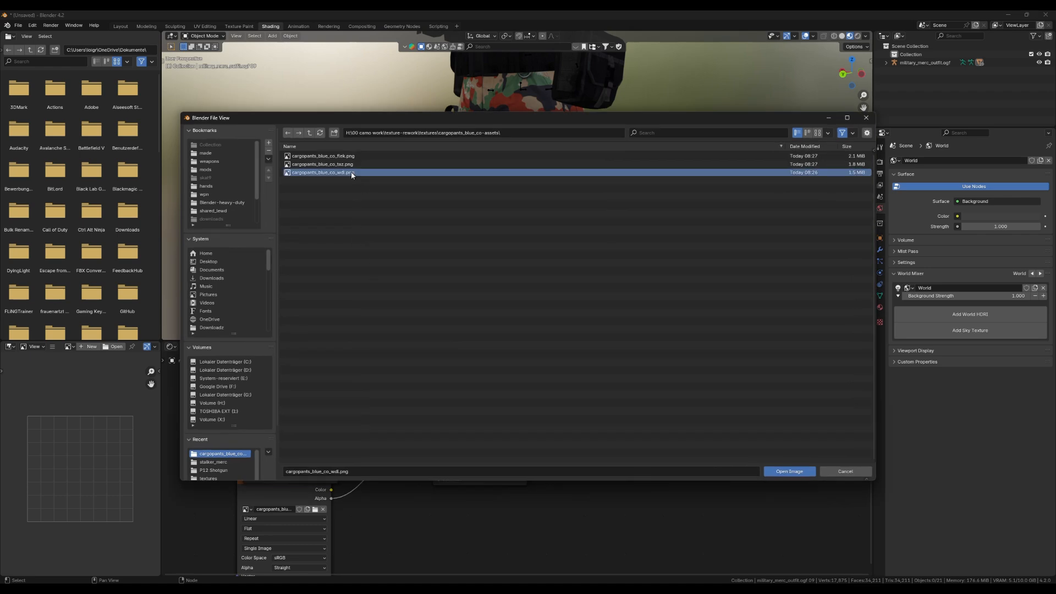
pyautogui.moveTo(512, 226); pyautogui.dragTo(496, 173)
pyautogui.moveTo(557, 150); pyautogui.dragTo(614, 233)
pyautogui.scroll(3, 496, 155)
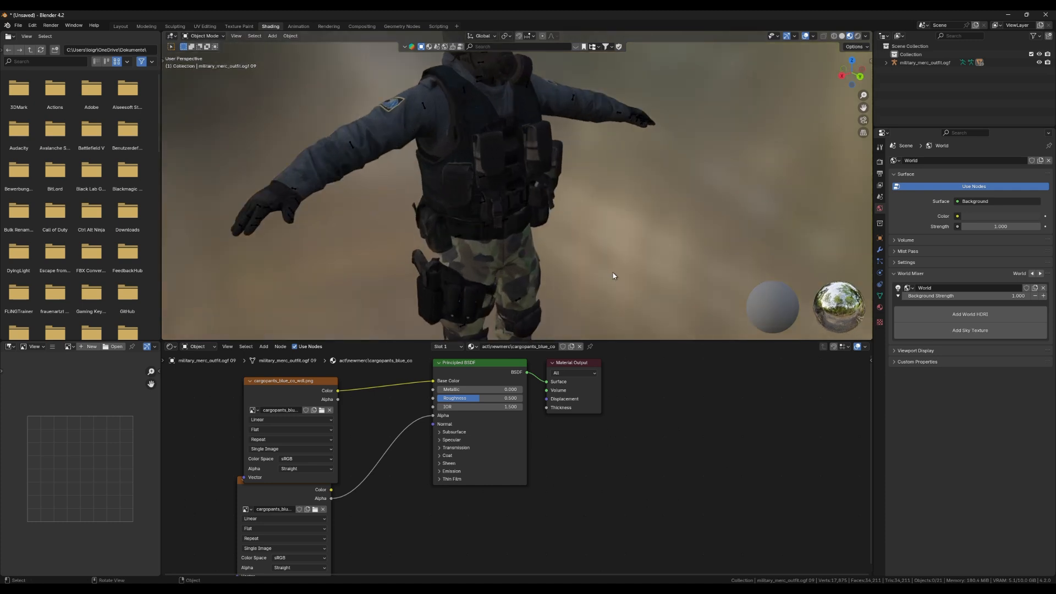
pyautogui.scroll(-2, 596, 275)
pyautogui.moveTo(595, 276); pyautogui.dragTo(573, 254)
pyautogui.moveTo(599, 301)
pyautogui.mouseDown()
pyautogui.moveTo(622, 248)
pyautogui.moveTo(586, 318)
pyautogui.mouseUp()
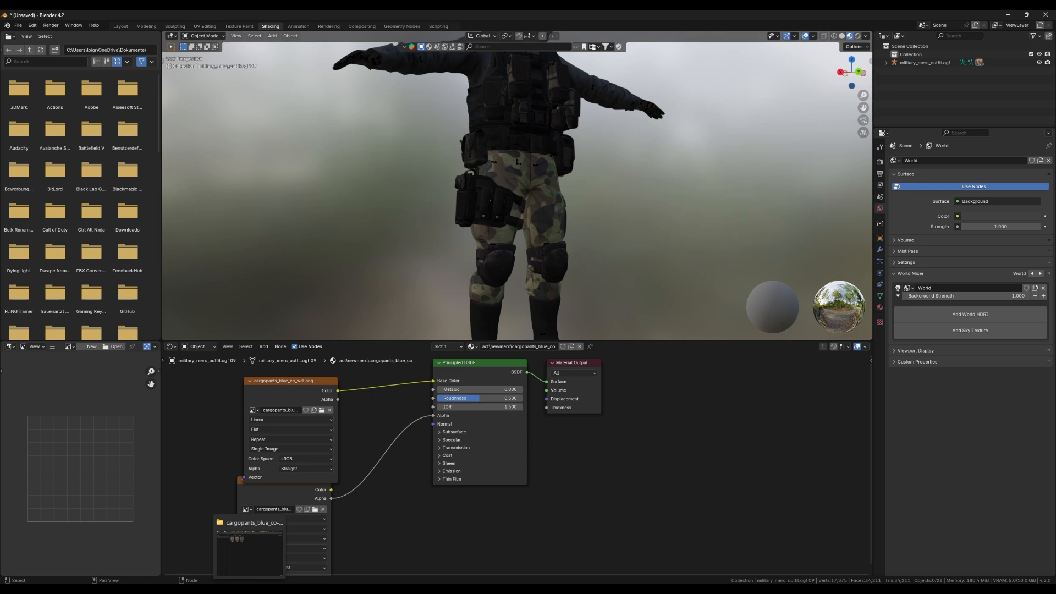
pyautogui.moveTo(632, 220); pyautogui.dragTo(634, 271)
# Put cargopants_blue_co_flek.png back into the Base Color image node and examine the desert pattern on the pants up close.
pyautogui.click(323, 410)
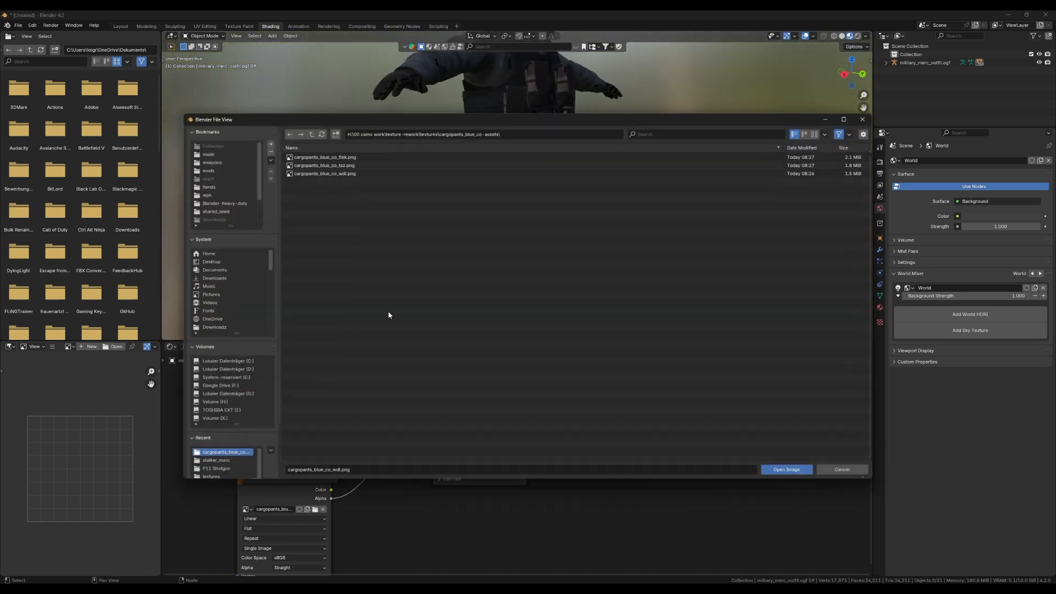
pyautogui.doubleClick(371, 158)
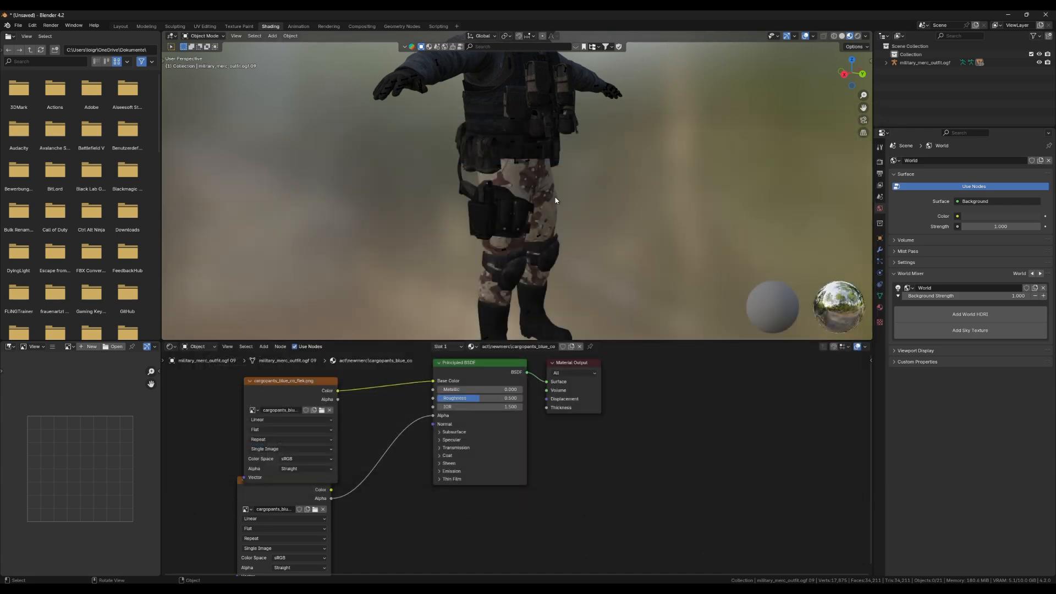
pyautogui.moveTo(556, 199); pyautogui.dragTo(532, 198)
pyautogui.scroll(4, 589, 219)
pyautogui.scroll(3, 539, 201)
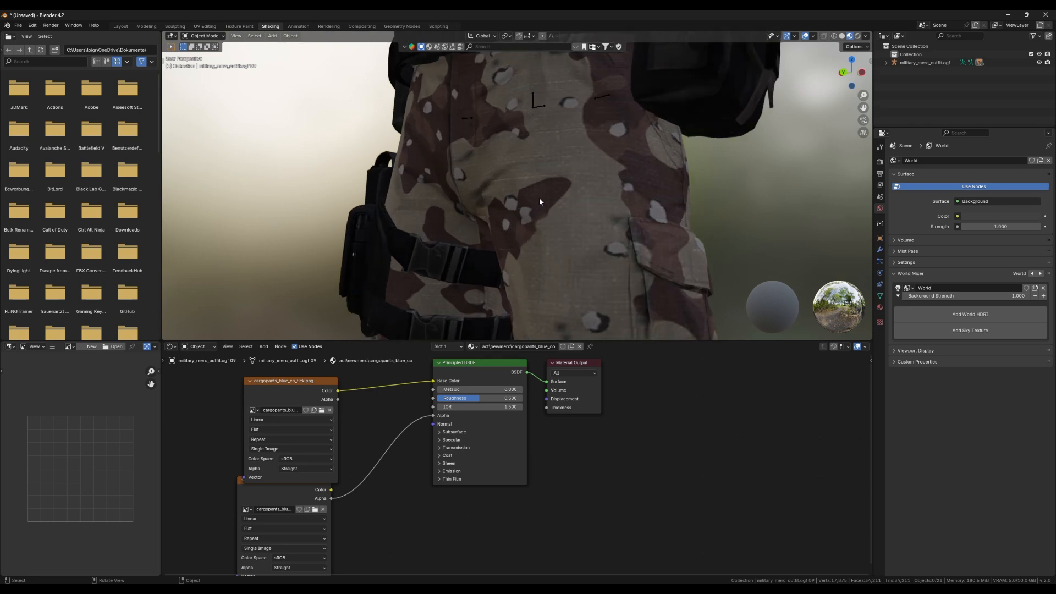
pyautogui.scroll(-1, 581, 159)
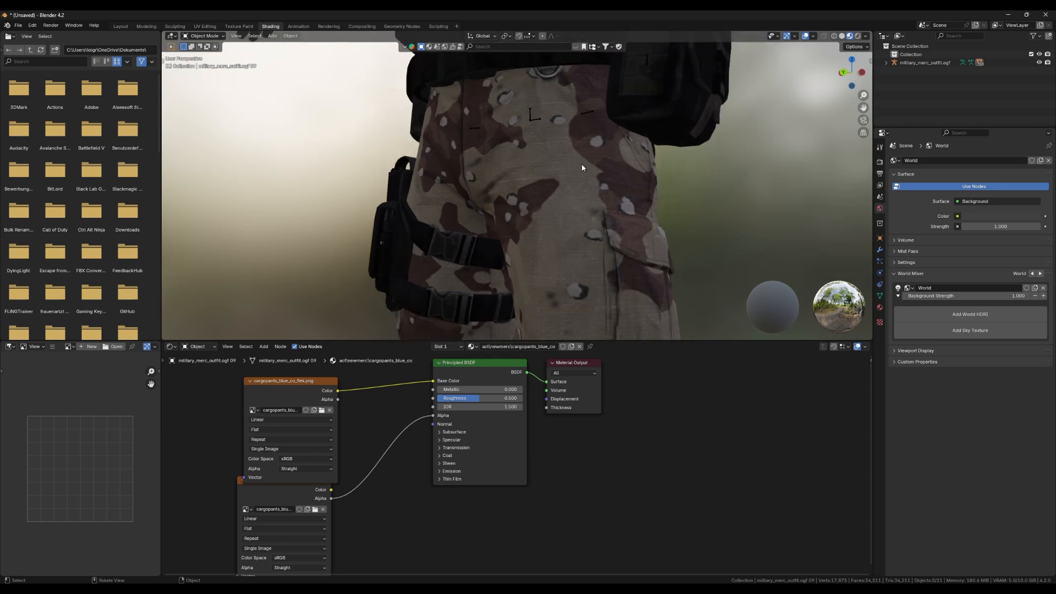
pyautogui.moveTo(582, 163); pyautogui.dragTo(622, 177)
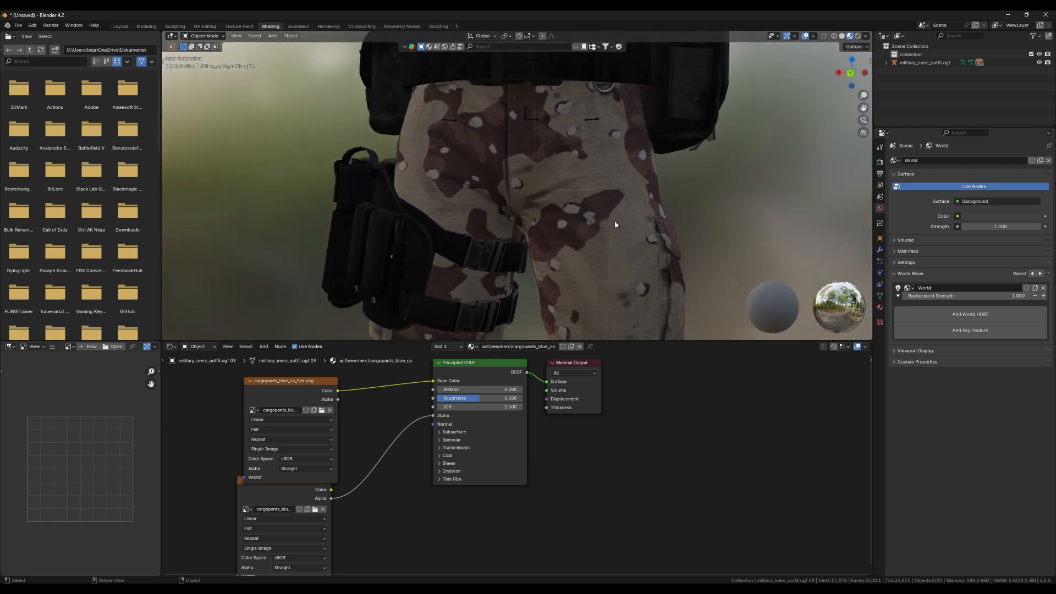
# Check the desert pants texture in Photoshop, then return to Blender and view it on the model.
pyautogui.click(569, 591)
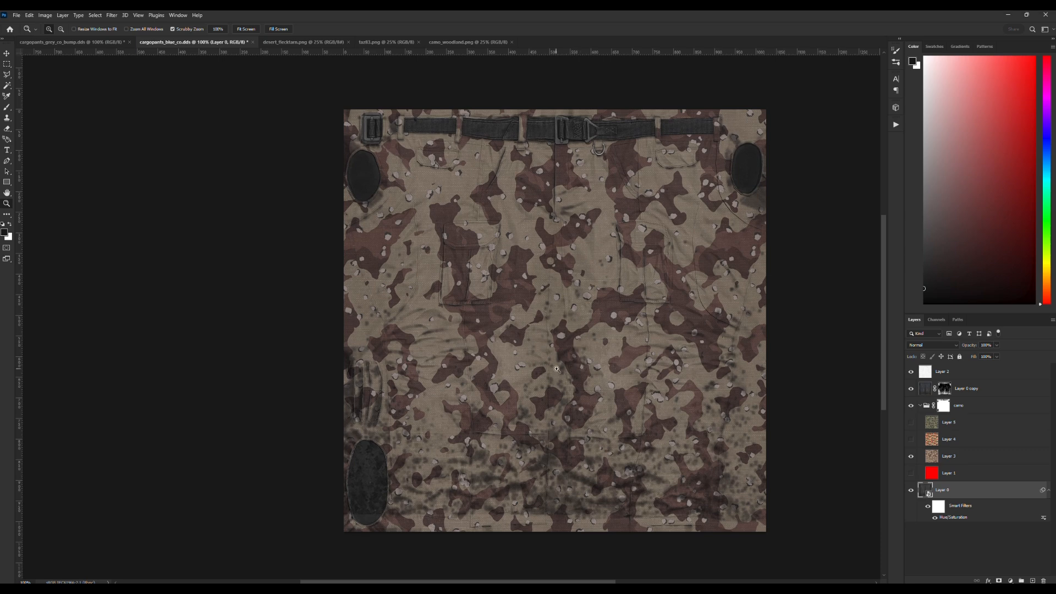
pyautogui.hotkey('alt', 'Tab')
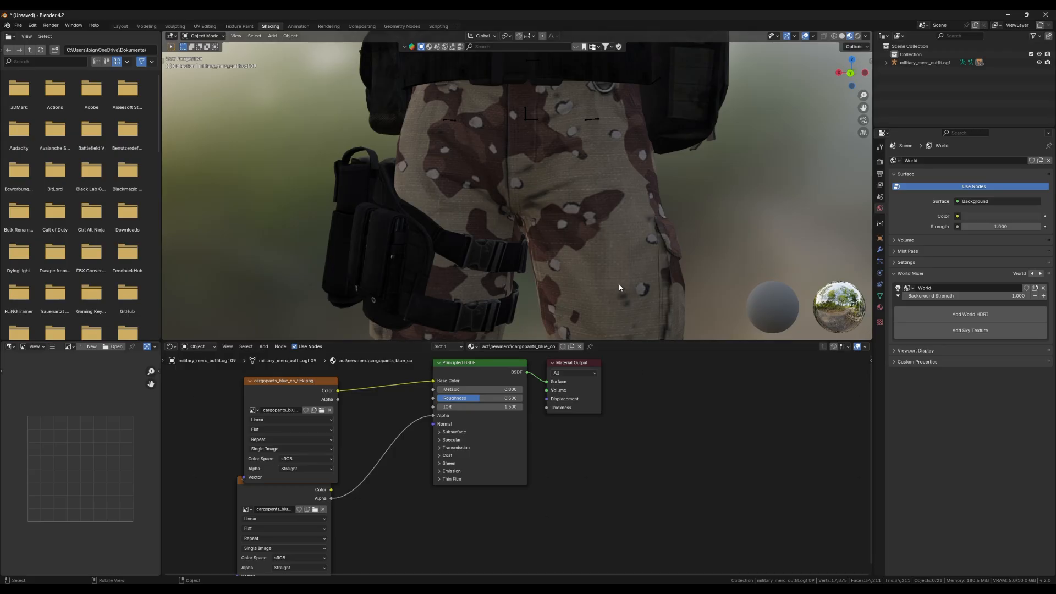
pyautogui.scroll(-6, 619, 285)
pyautogui.moveTo(568, 269); pyautogui.dragTo(524, 260)
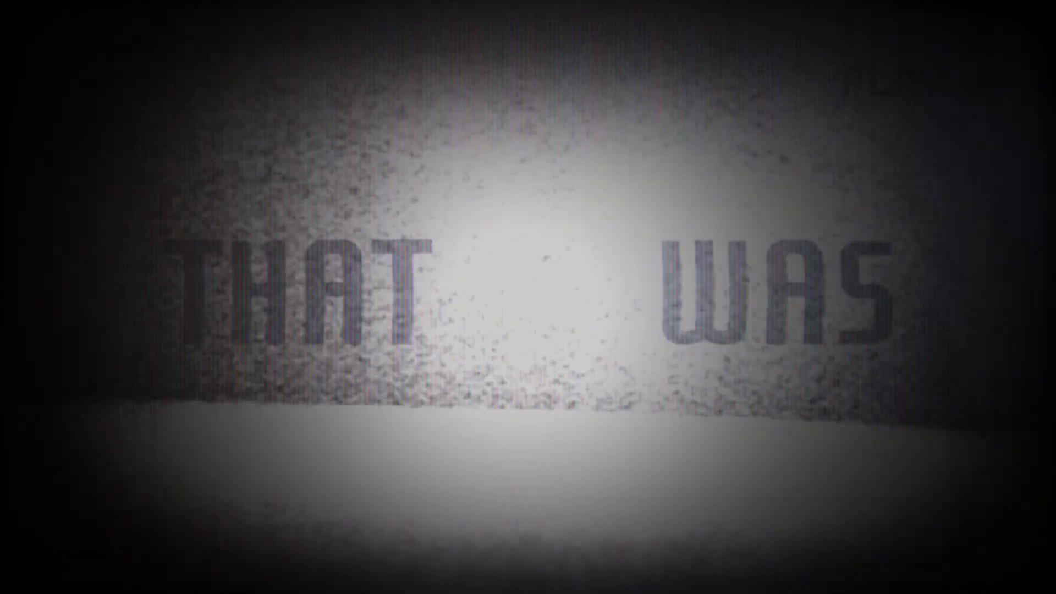